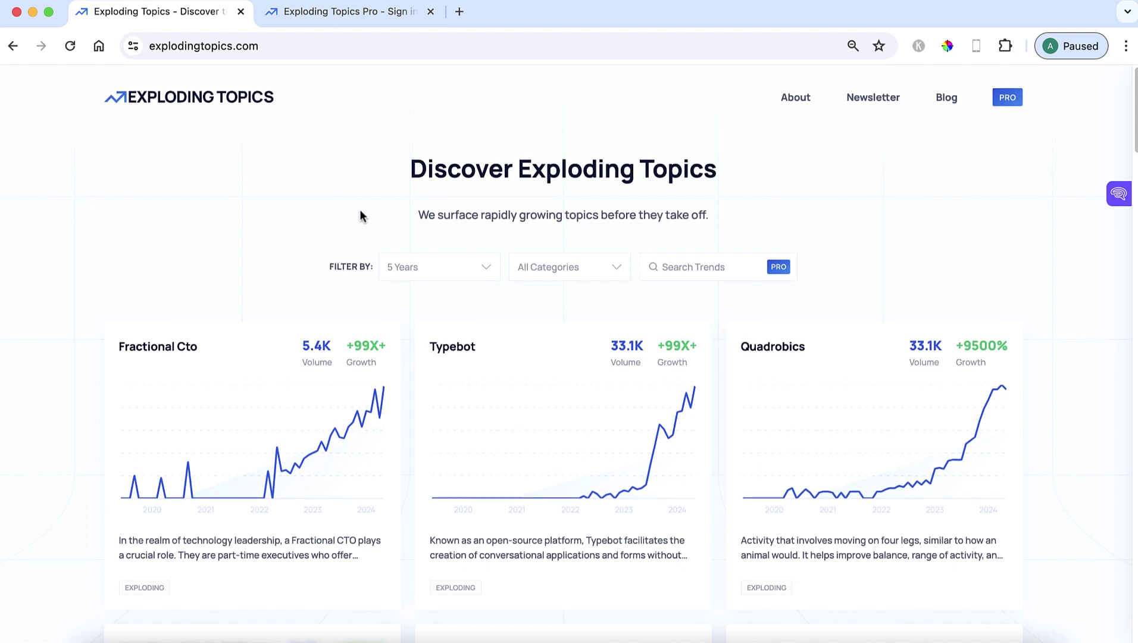
# Filter the trends to the 2 Years timeframe and look over the resulting topics.
pyautogui.click(491, 275)
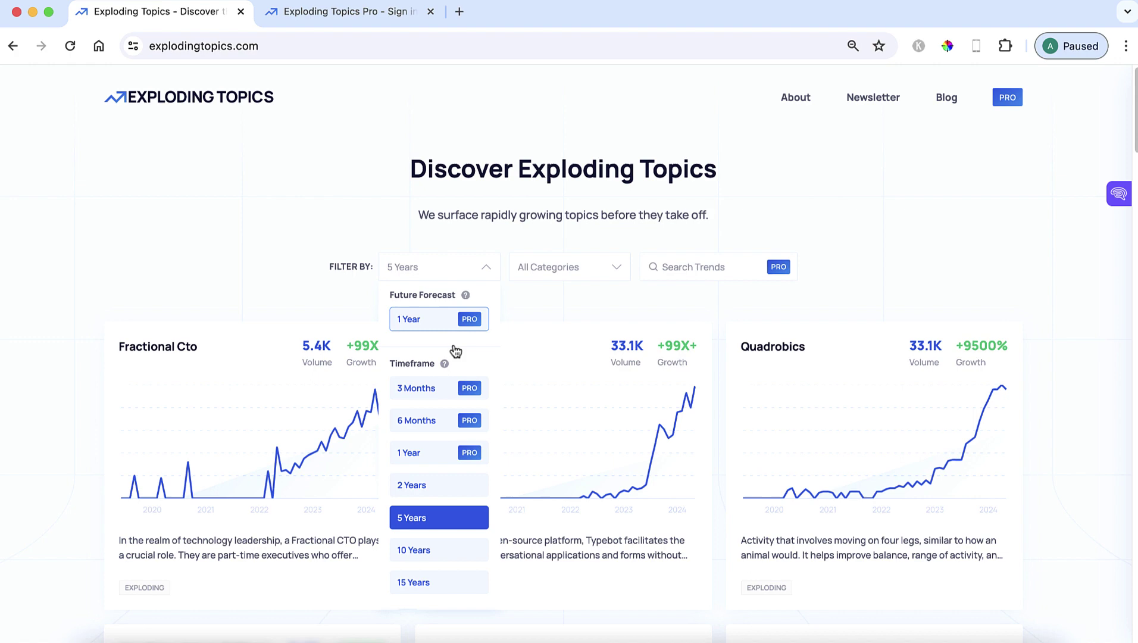
pyautogui.click(443, 492)
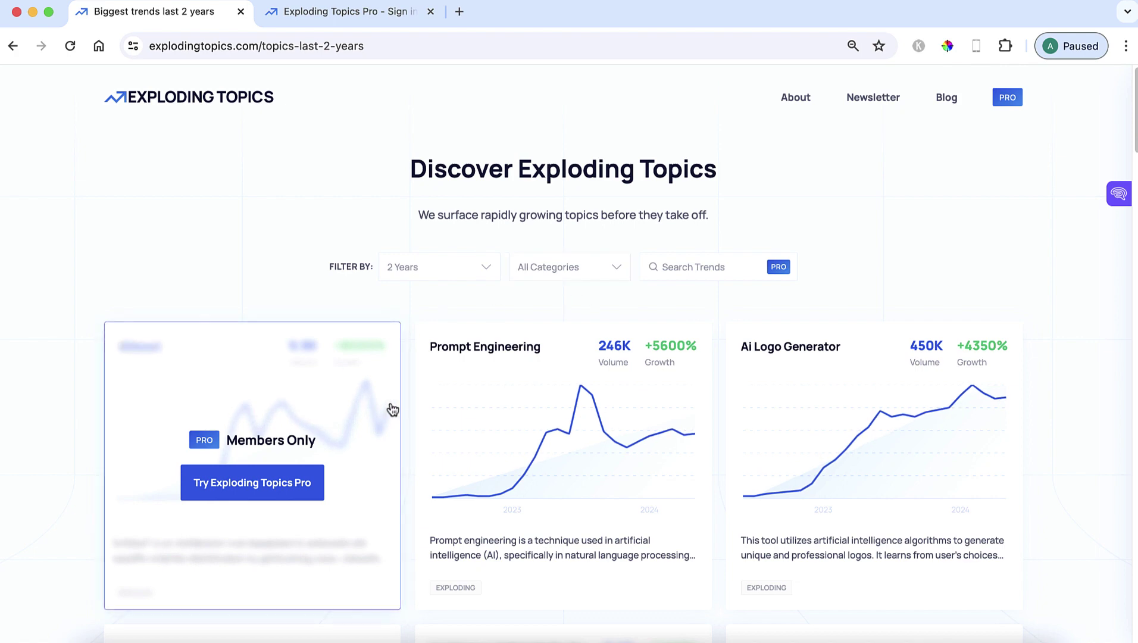
pyautogui.scroll(-1, 360, 433)
pyautogui.scroll(-5, 360, 432)
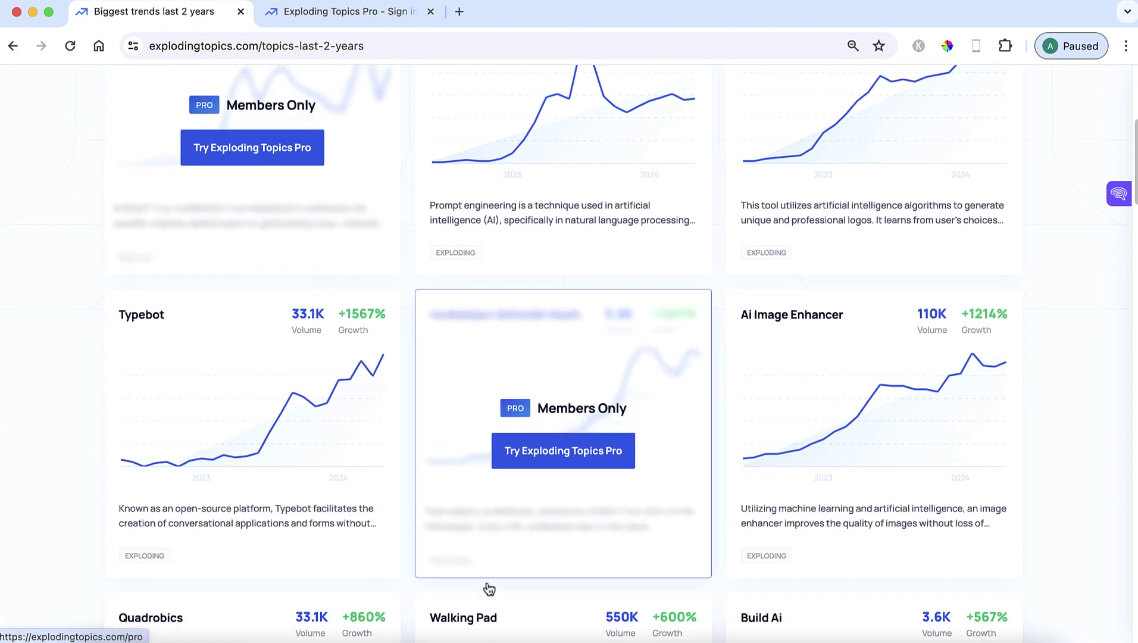
pyautogui.scroll(6, 542, 419)
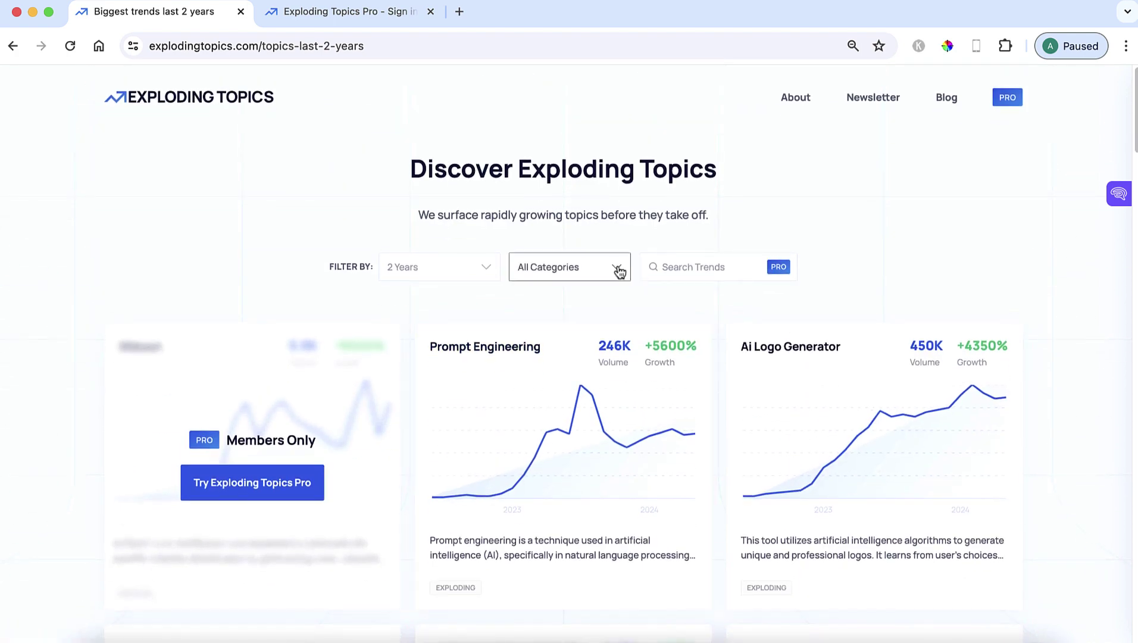
# Filter the trends by the Health category, then try the trend search and dismiss the Pro subscription notice.
pyautogui.click(615, 269)
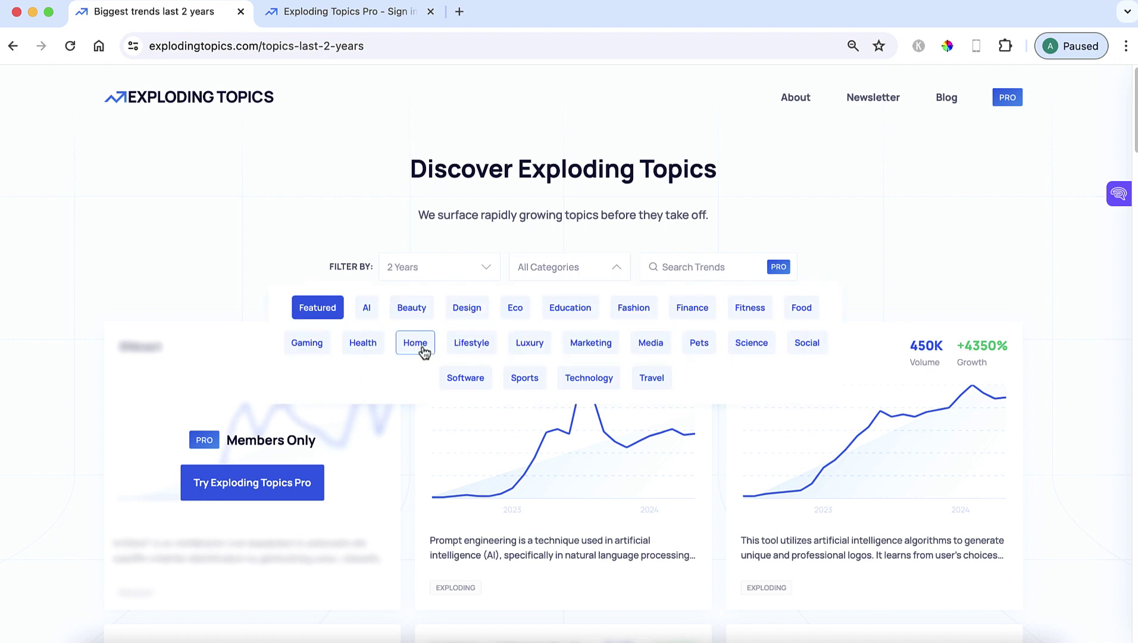
pyautogui.click(369, 348)
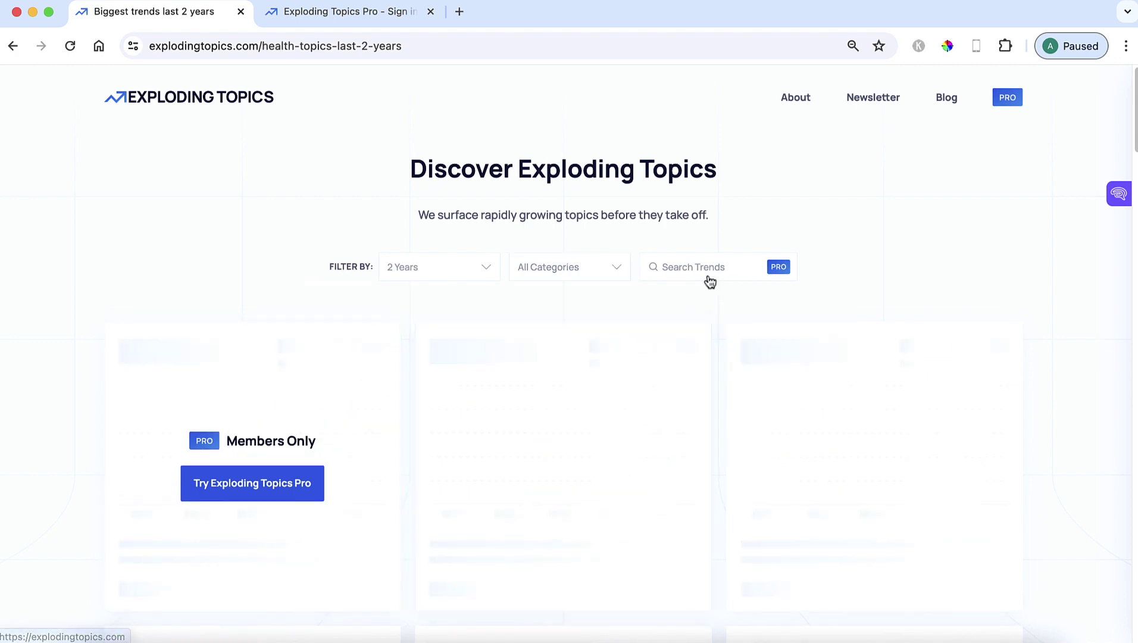
pyautogui.click(731, 275)
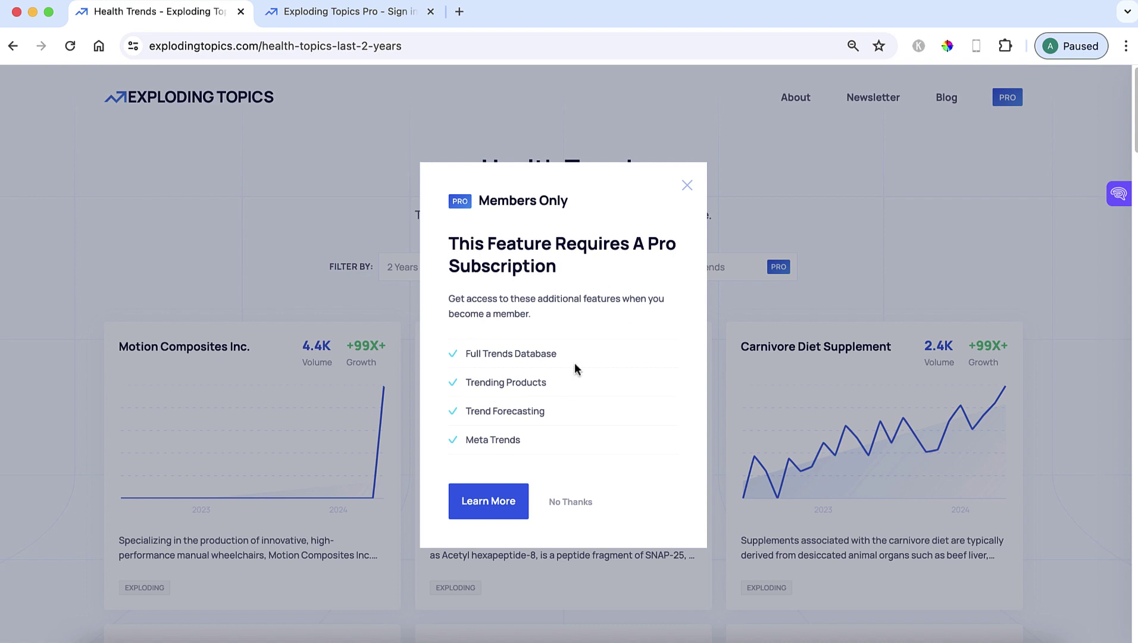
pyautogui.click(687, 187)
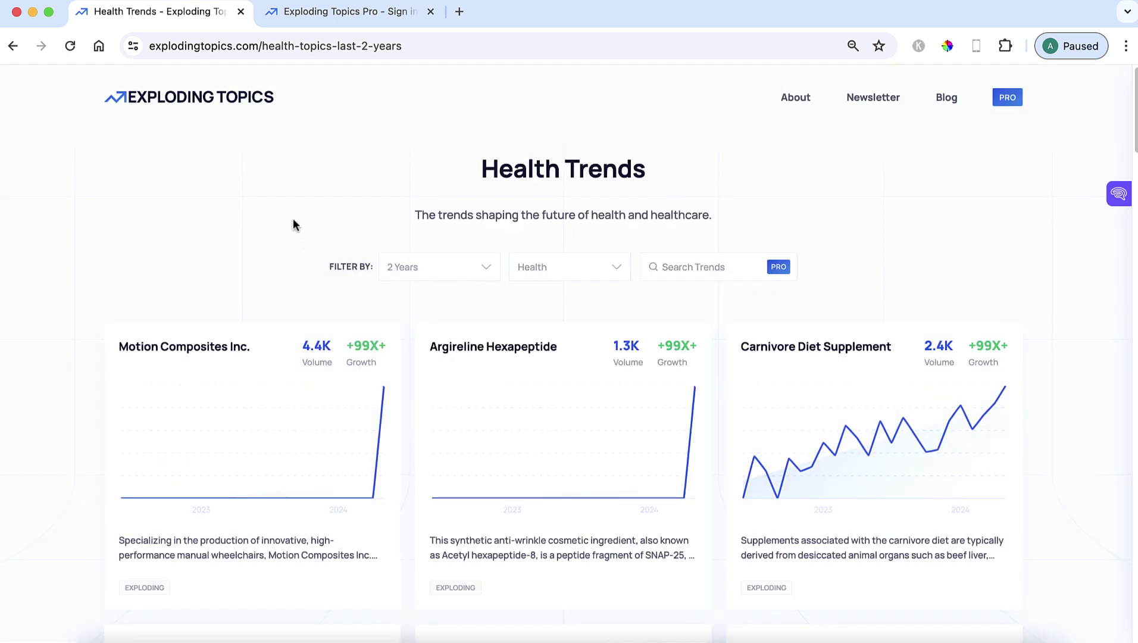
# Sign in to Exploding Topics Pro with the prefilled credentials and open the Trends Database.
pyautogui.click(343, 19)
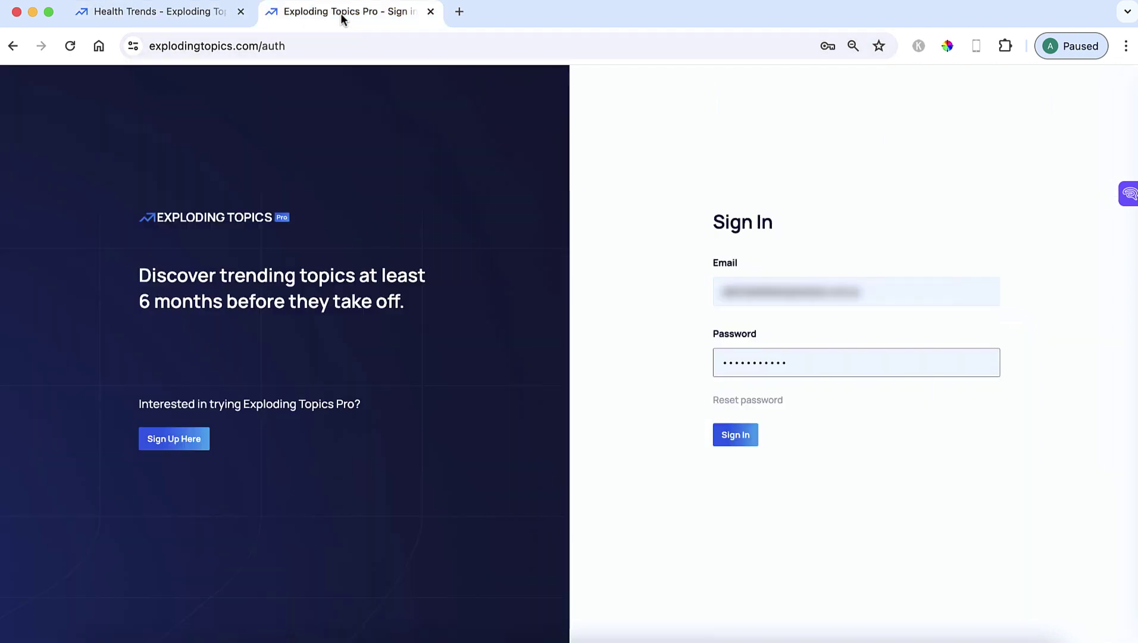
pyautogui.click(729, 433)
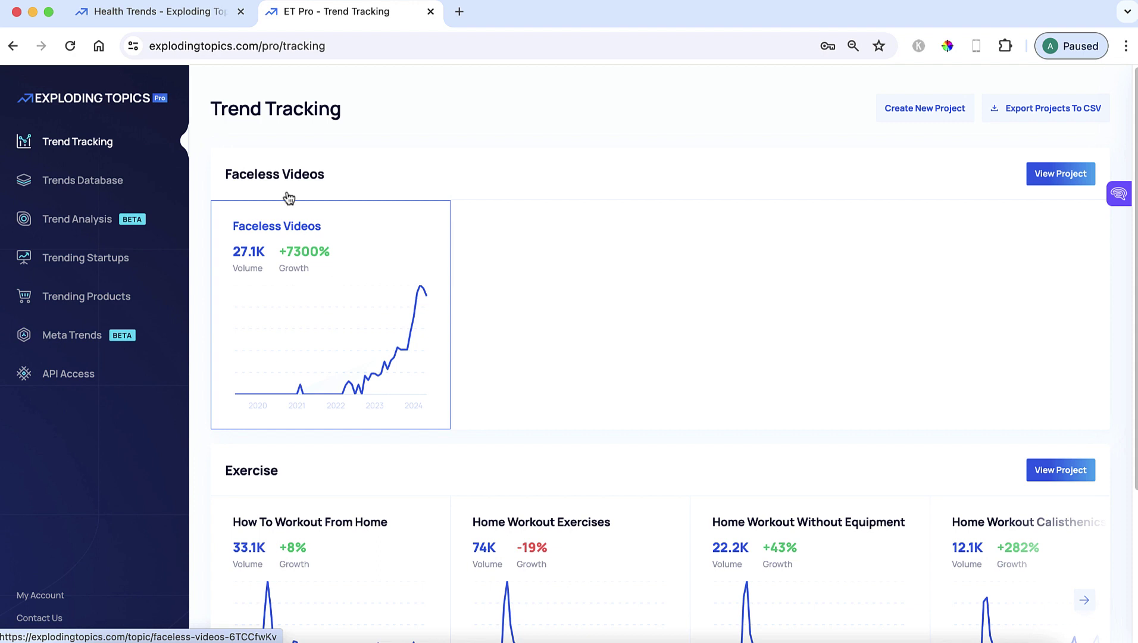
pyautogui.click(90, 187)
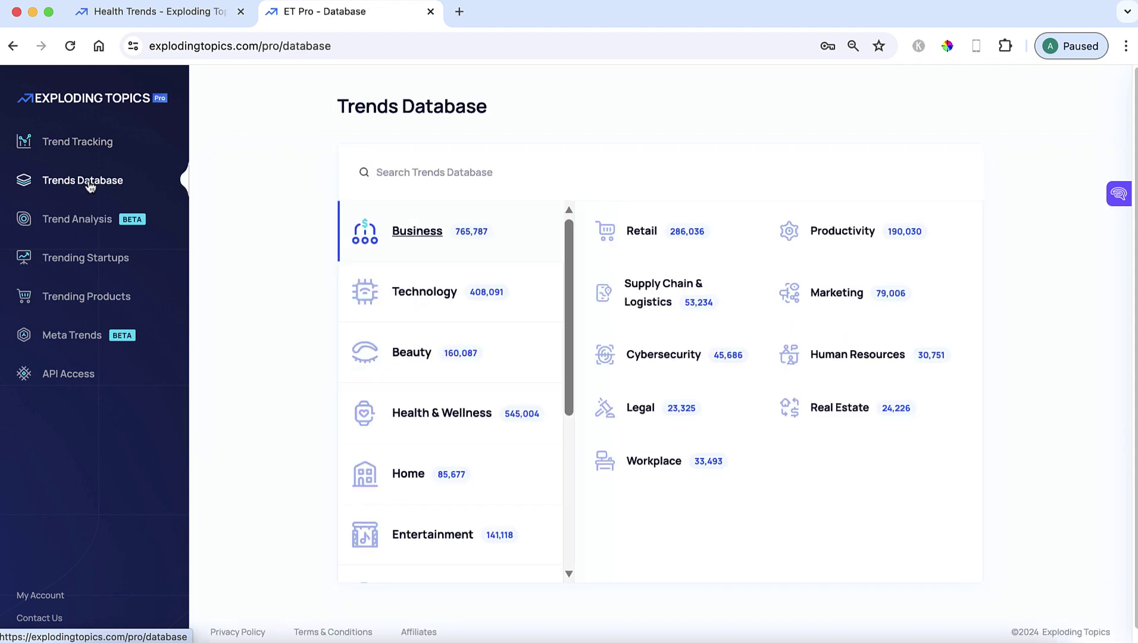
# Examine the Trends Database categories from Business to Lifestyle & Culture and their subcategories.
pyautogui.click(431, 293)
pyautogui.scroll(-2, 444, 296)
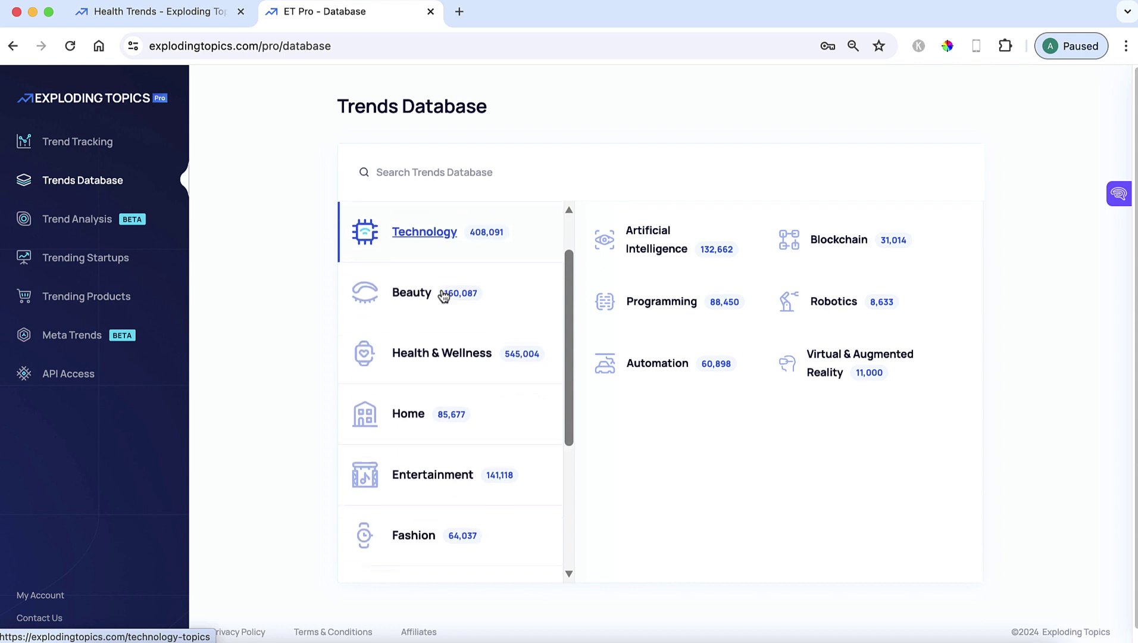
pyautogui.scroll(-4, 444, 296)
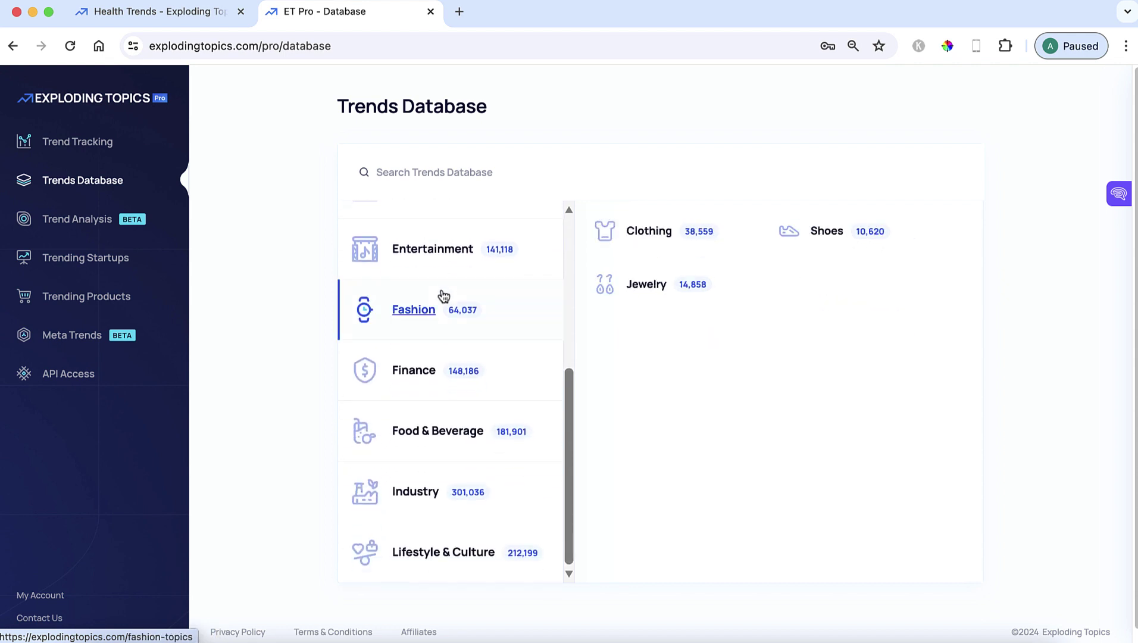
pyautogui.scroll(5, 444, 296)
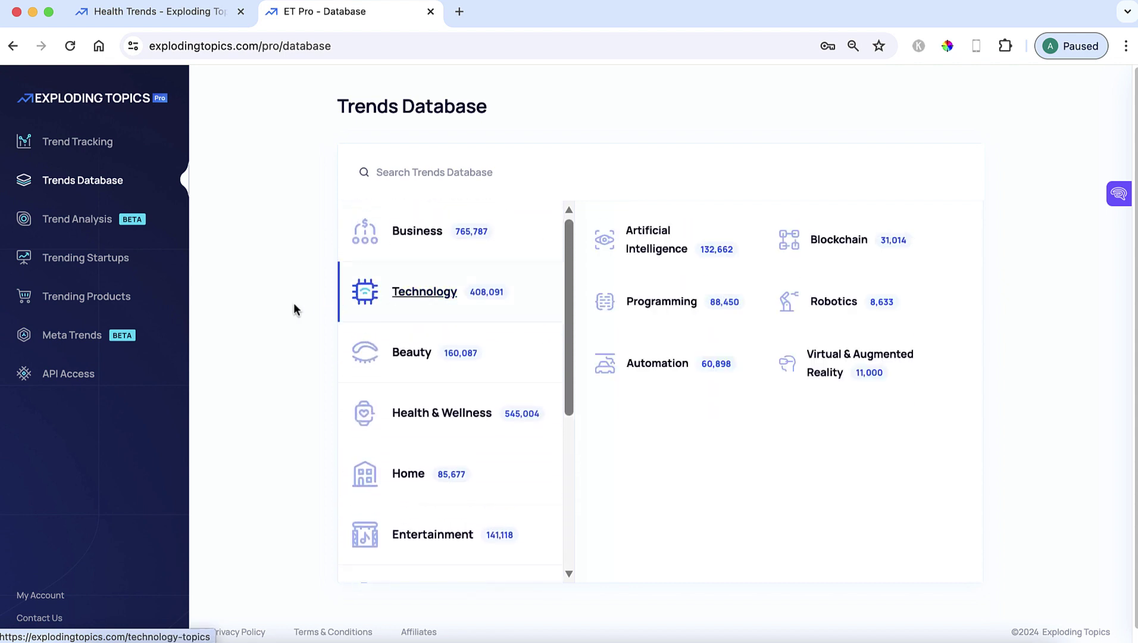
pyautogui.scroll(-1, 294, 309)
pyautogui.scroll(-3, 447, 338)
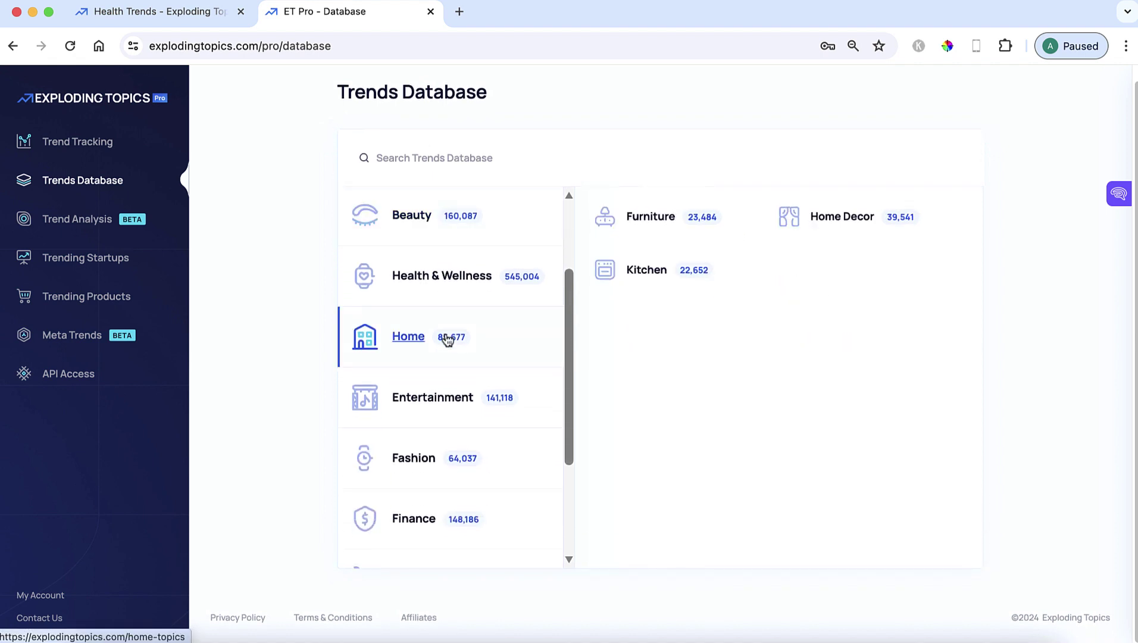
pyautogui.scroll(-4, 447, 338)
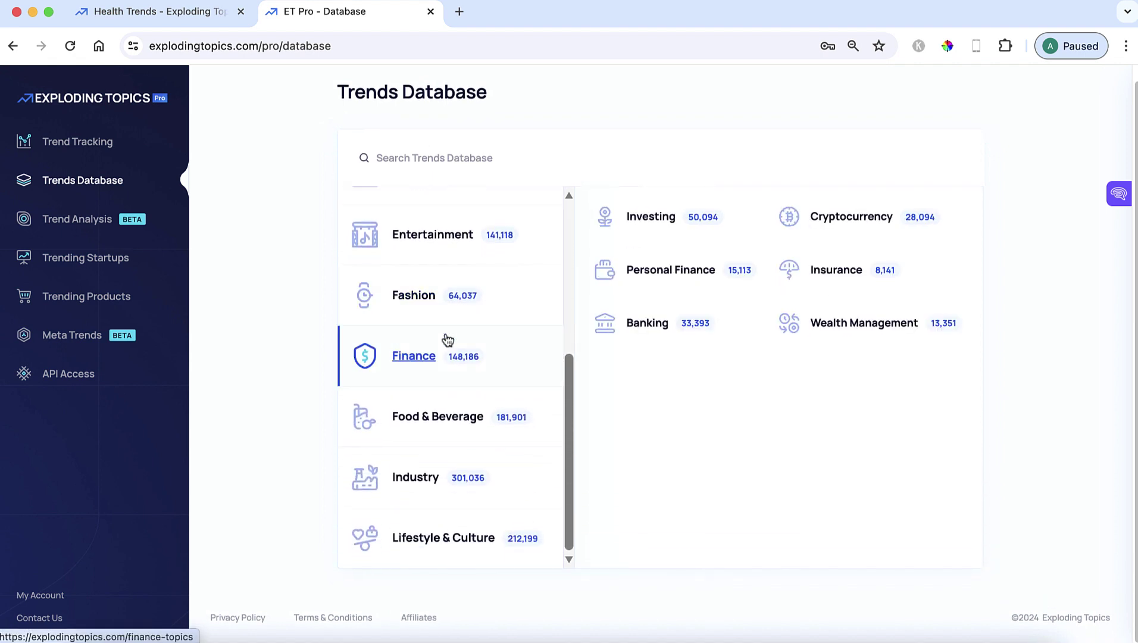
pyautogui.scroll(5, 447, 338)
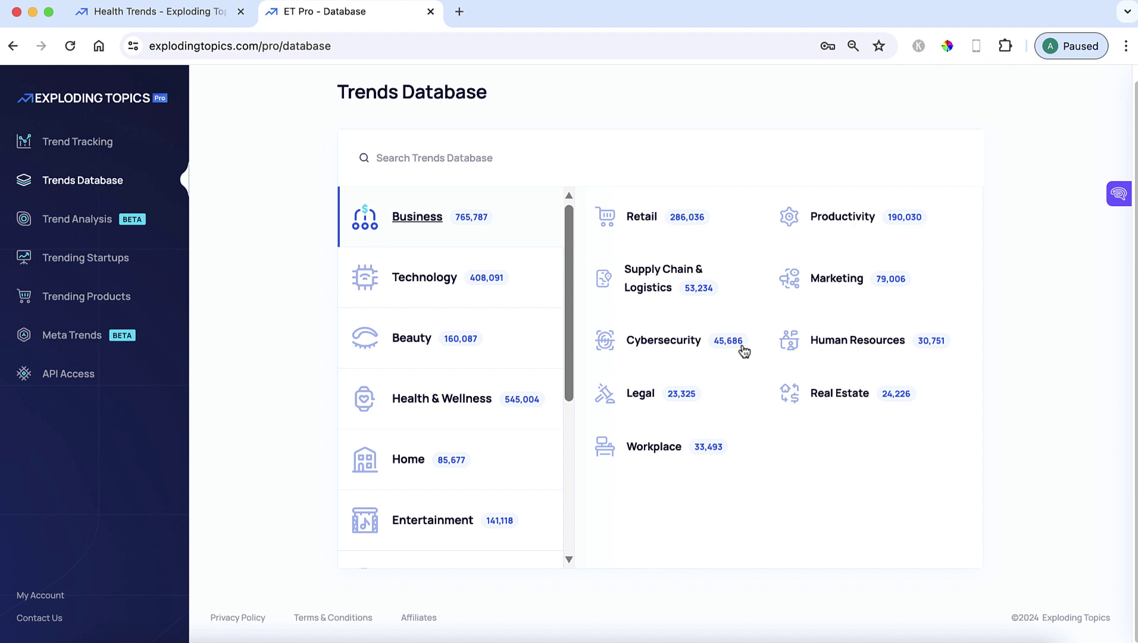
# Open the Productivity topics under Business and sort them by Search Volume.
pyautogui.click(839, 219)
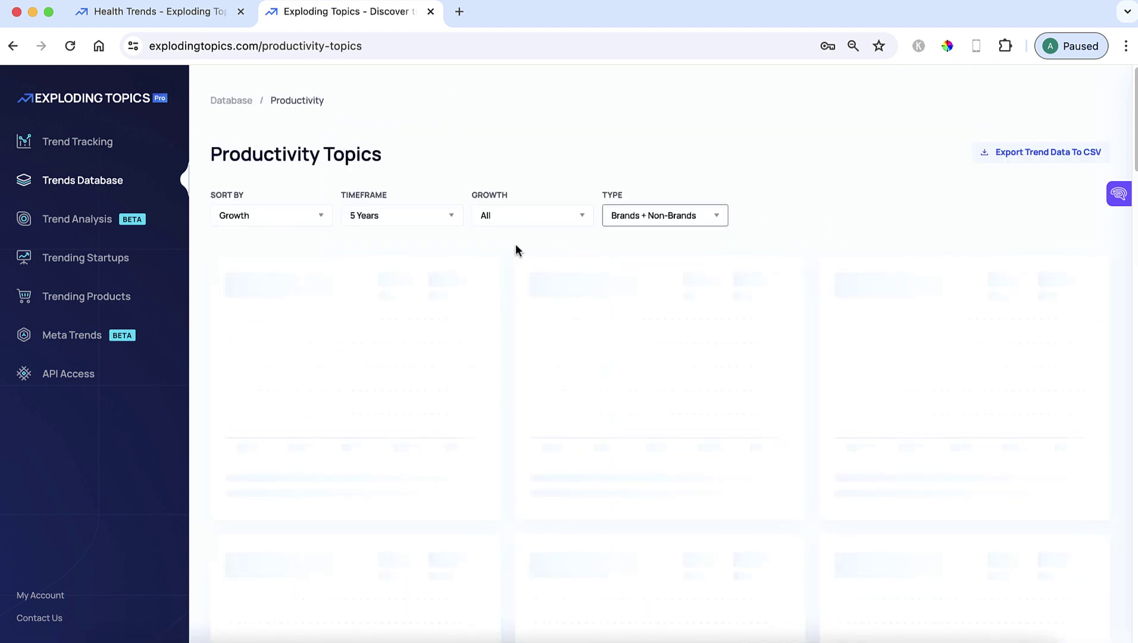
pyautogui.click(324, 224)
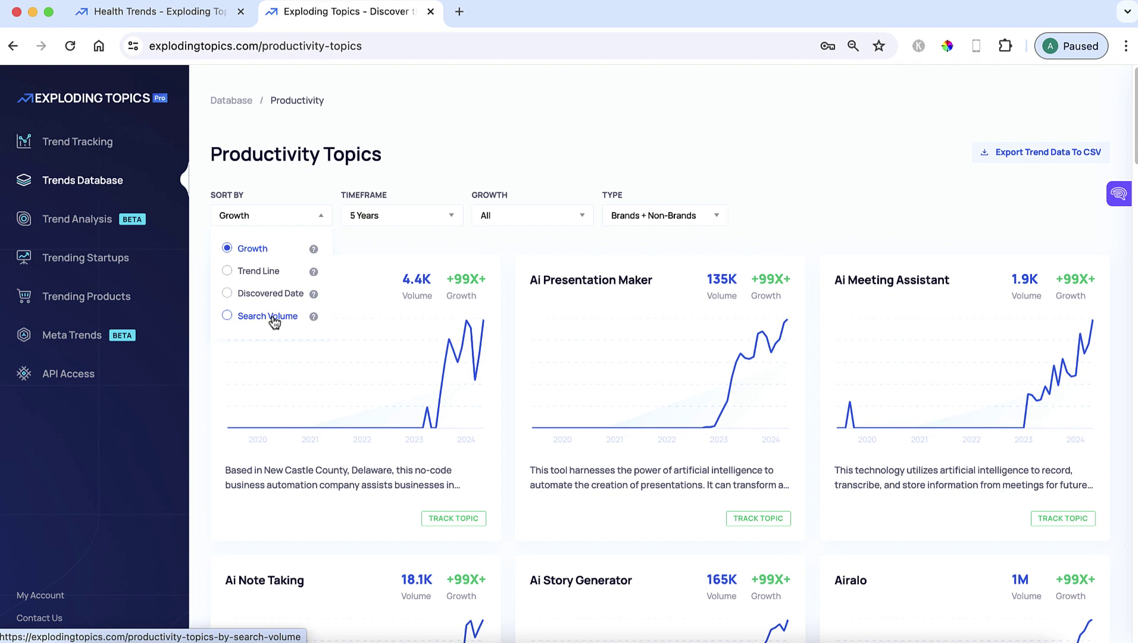
pyautogui.click(227, 318)
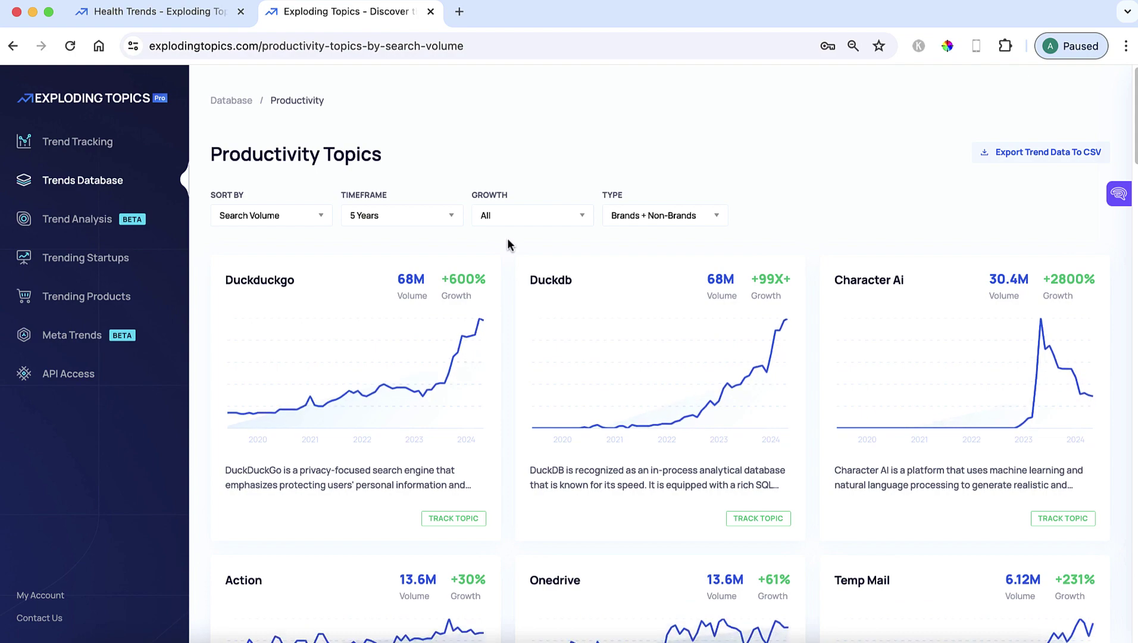
pyautogui.scroll(-3, 507, 241)
pyautogui.scroll(-2, 506, 241)
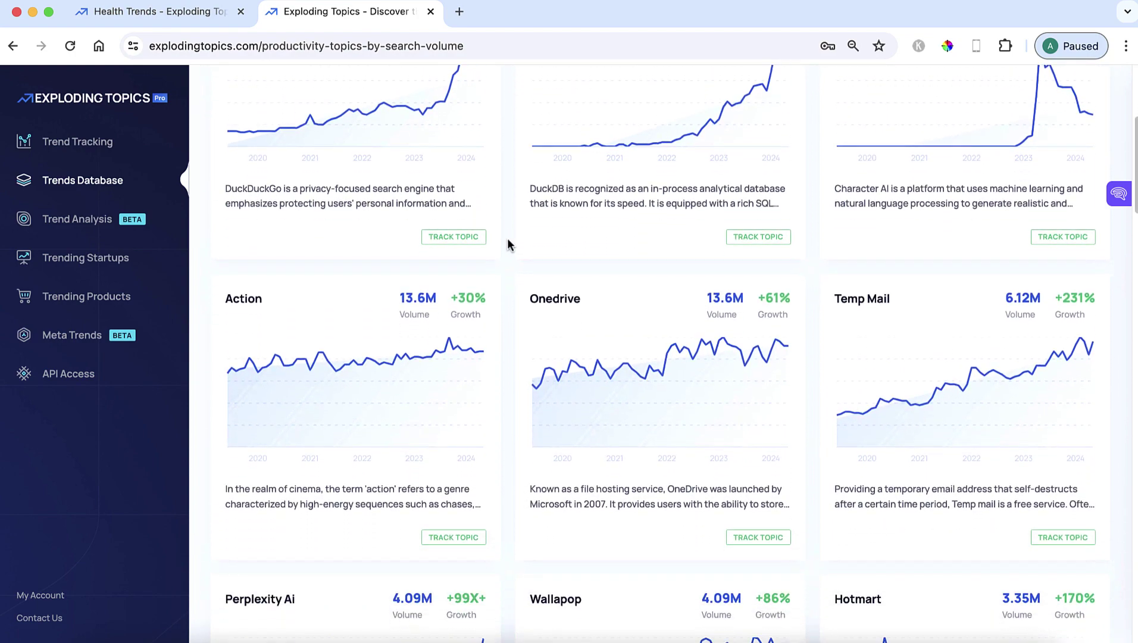
pyautogui.scroll(5, 506, 241)
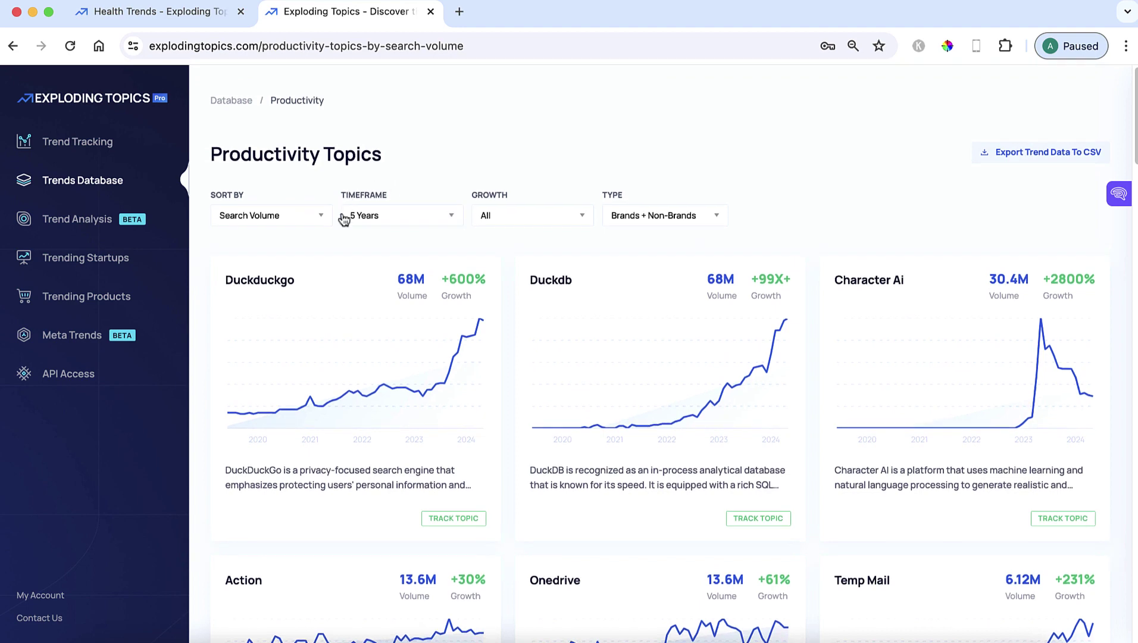
# Filter the Productivity topics to a 6 Months timeframe, Non-Brands type and Exploding growth.
pyautogui.click(455, 221)
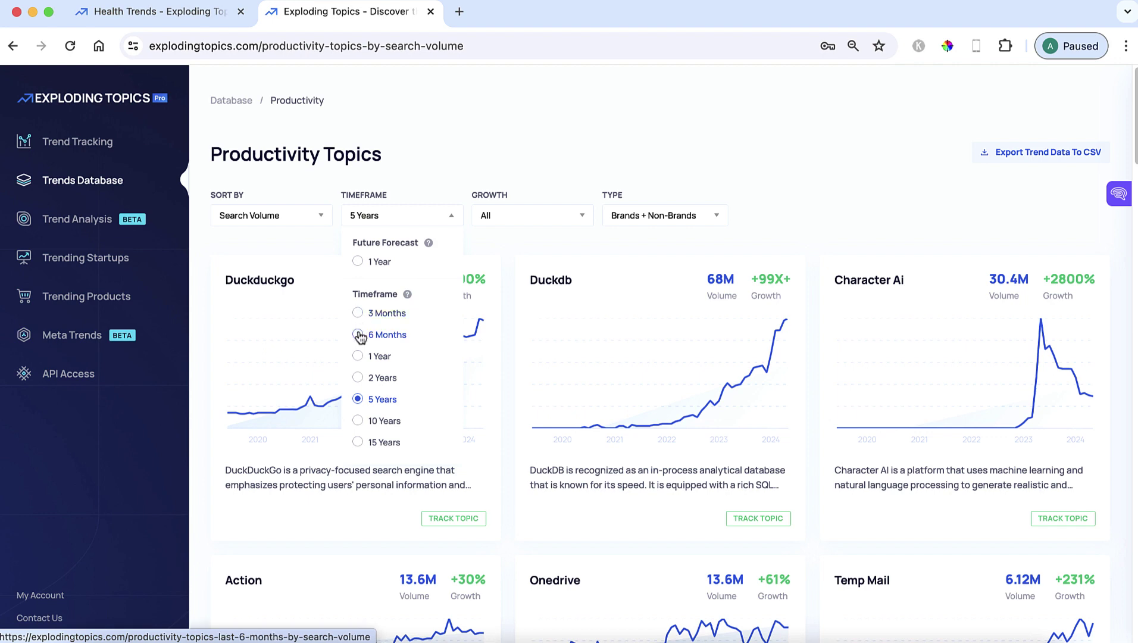
pyautogui.click(359, 335)
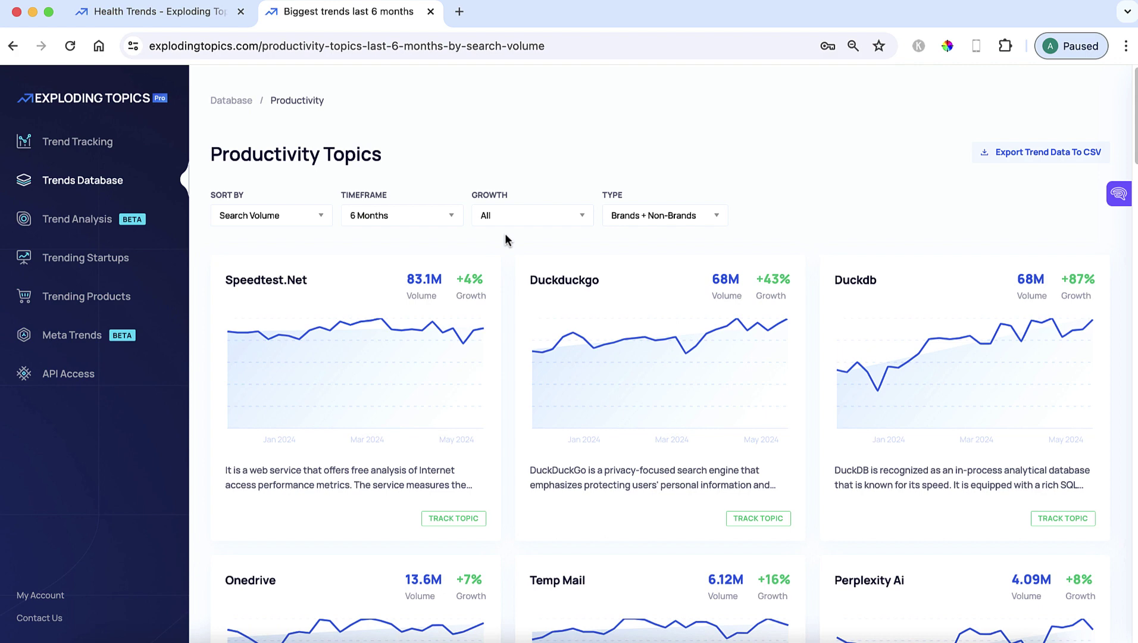
pyautogui.click(717, 220)
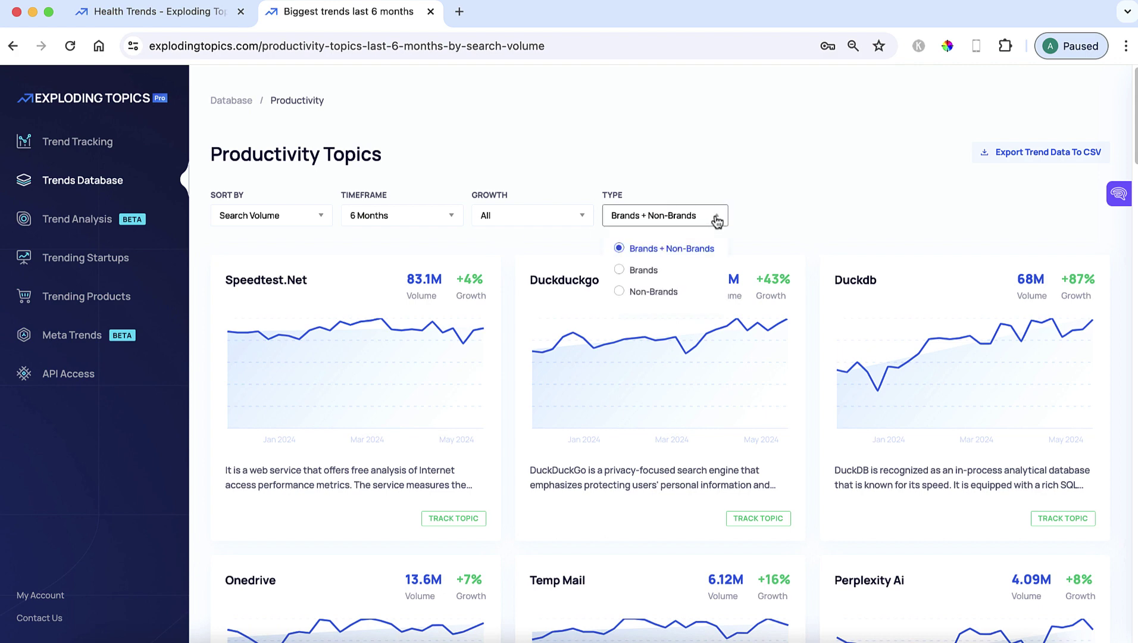
pyautogui.click(622, 293)
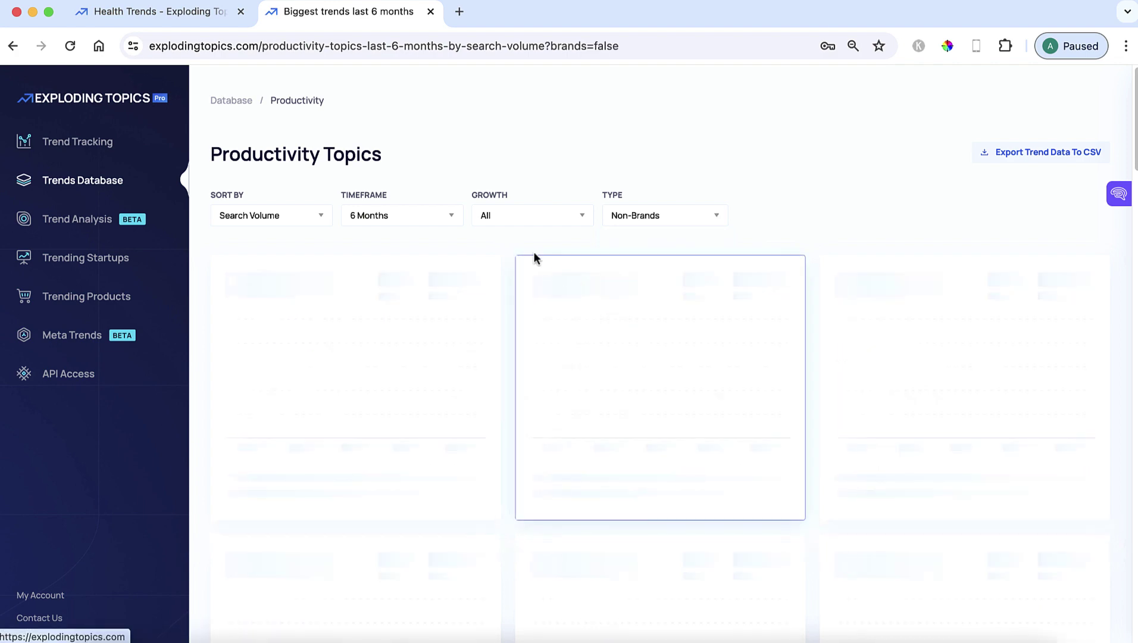
pyautogui.click(582, 221)
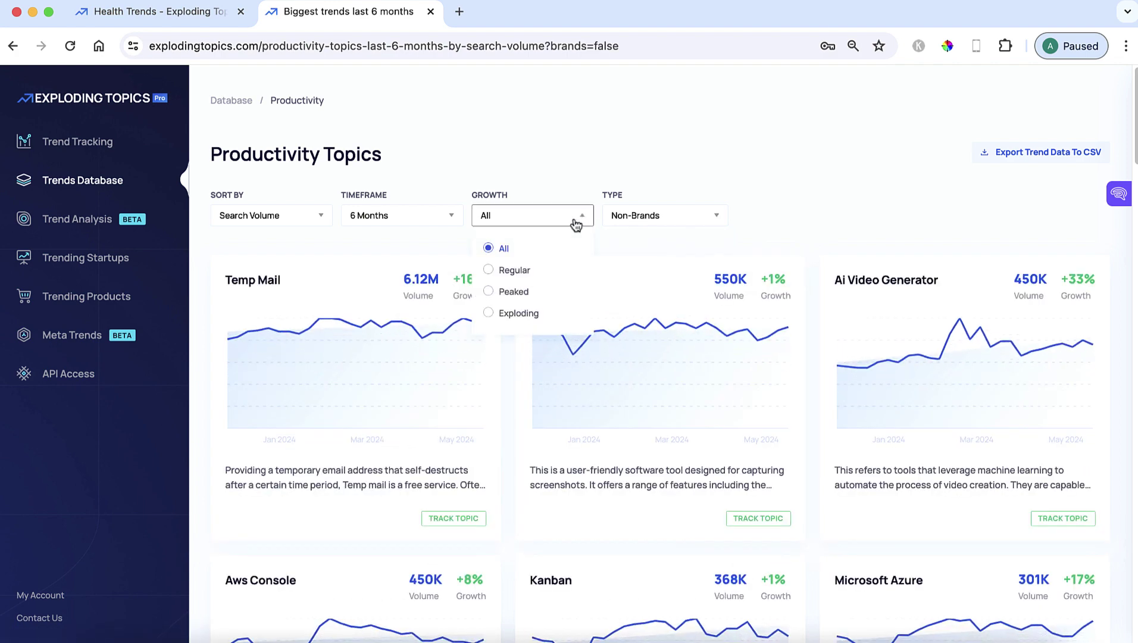
pyautogui.click(493, 312)
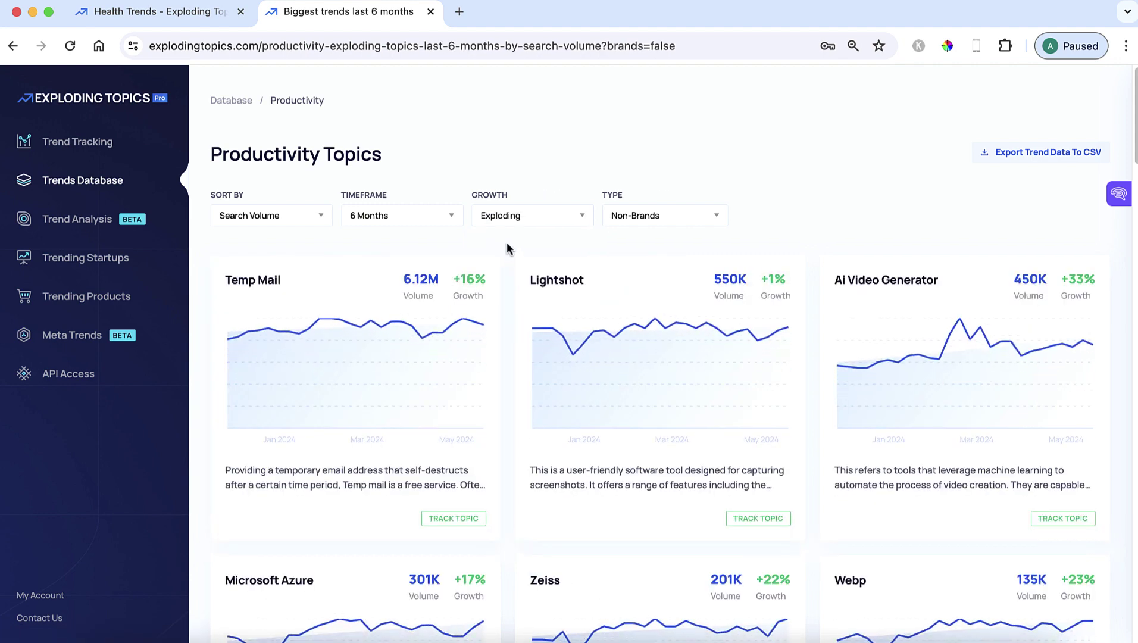
# Examine the search volume, growth and trend charts of the filtered Productivity topics.
pyautogui.scroll(-3, 507, 248)
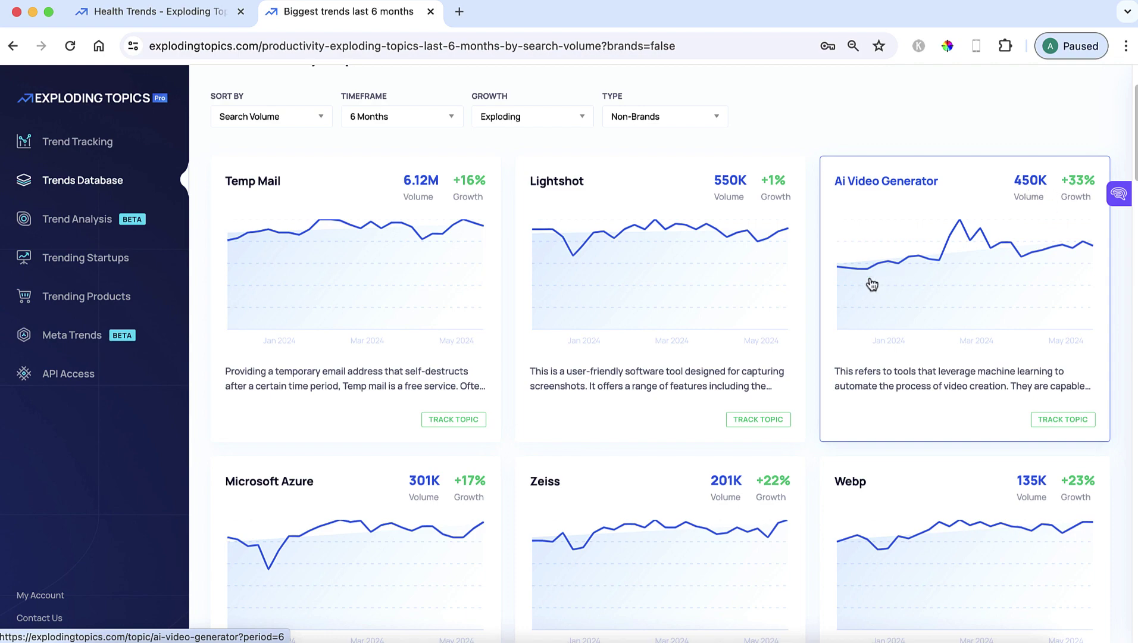
pyautogui.scroll(-1, 820, 268)
pyautogui.scroll(-10, 817, 266)
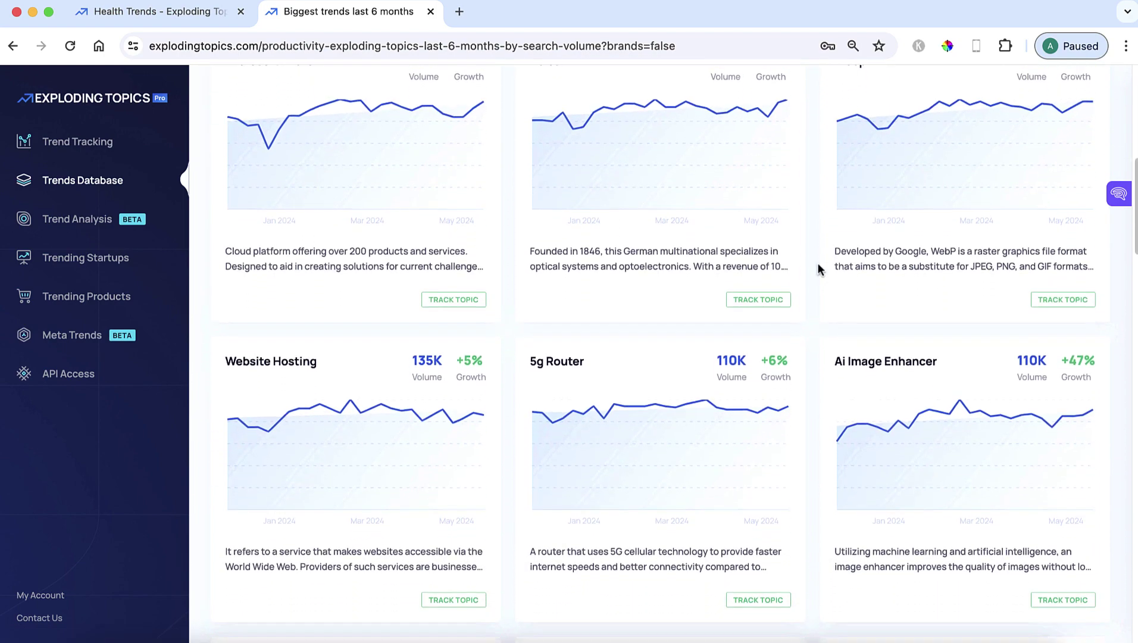
pyautogui.scroll(-10, 818, 267)
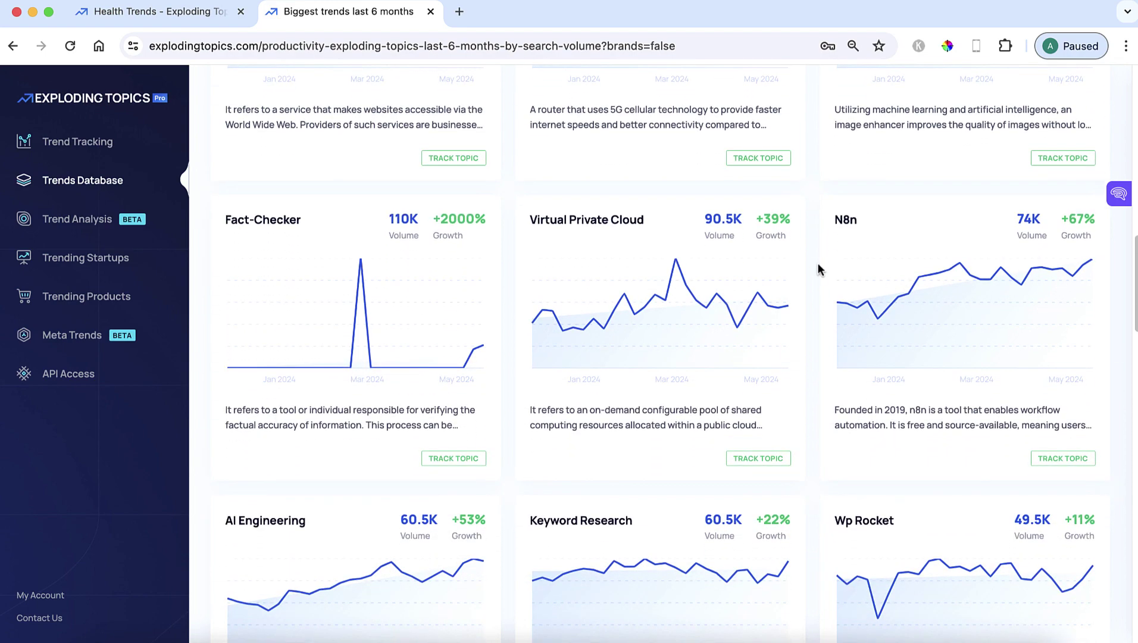
pyautogui.scroll(-4, 818, 264)
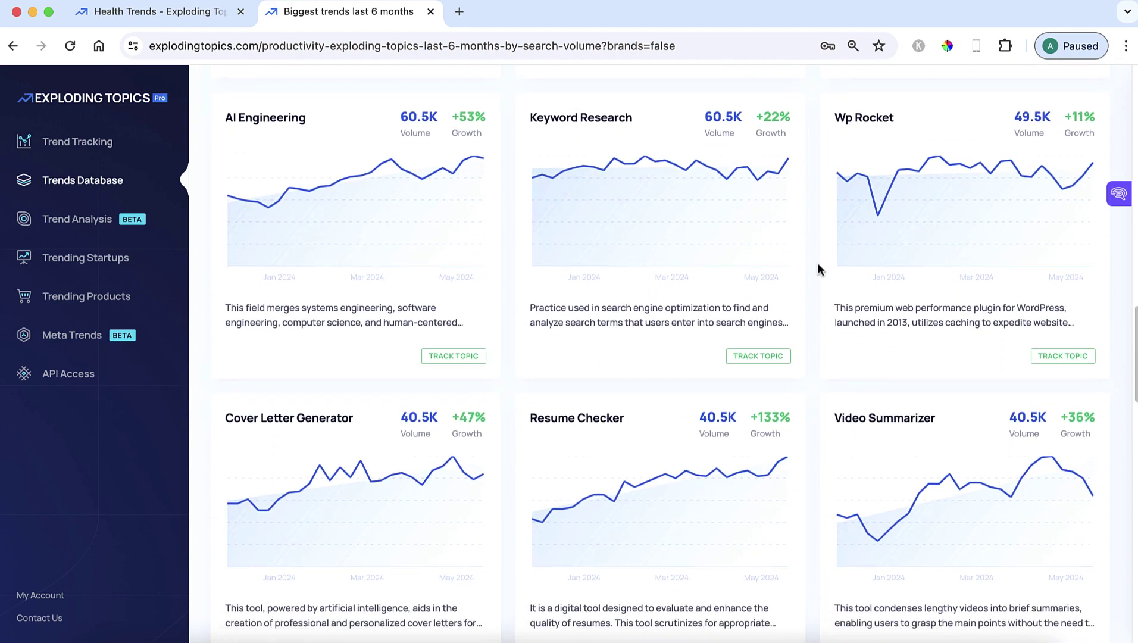
pyautogui.scroll(-12, 817, 266)
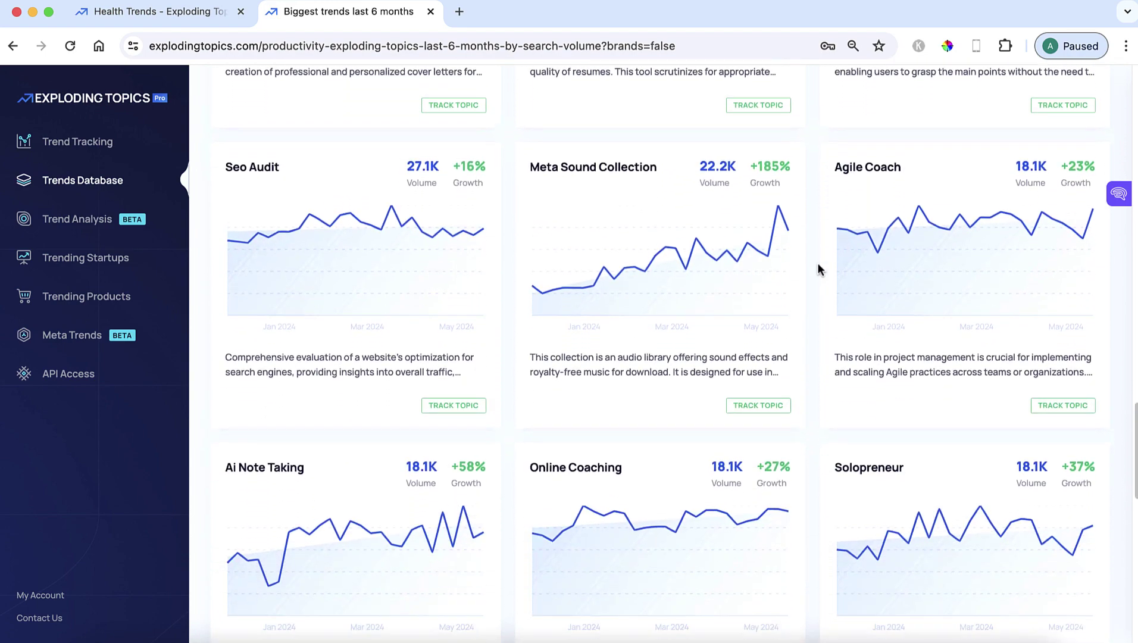
pyautogui.scroll(-4, 818, 269)
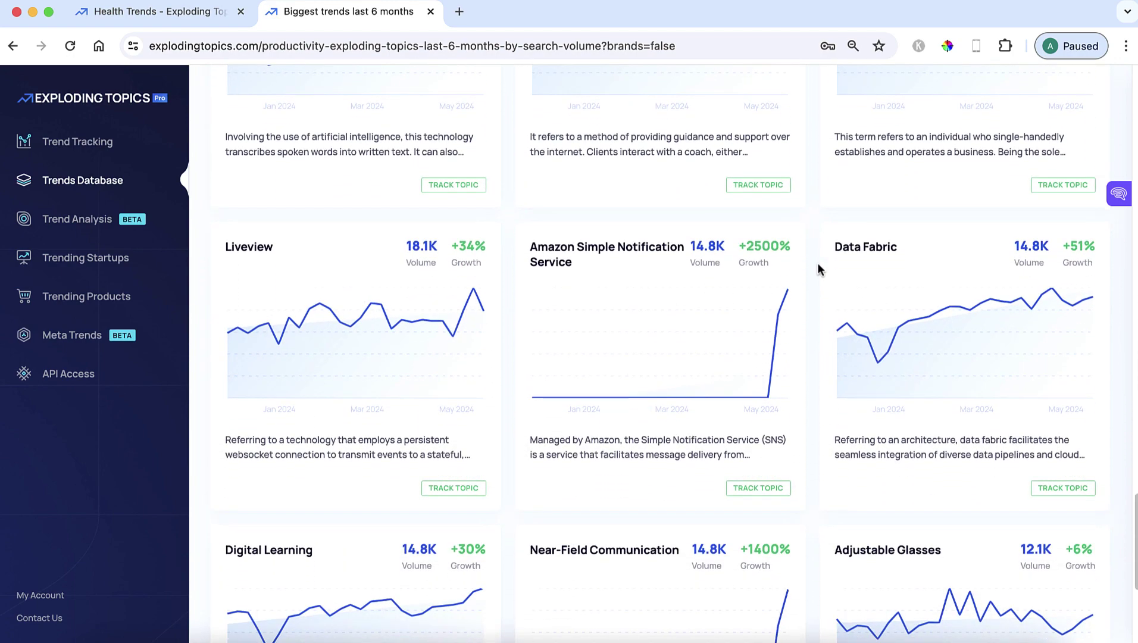
pyautogui.scroll(-3, 817, 264)
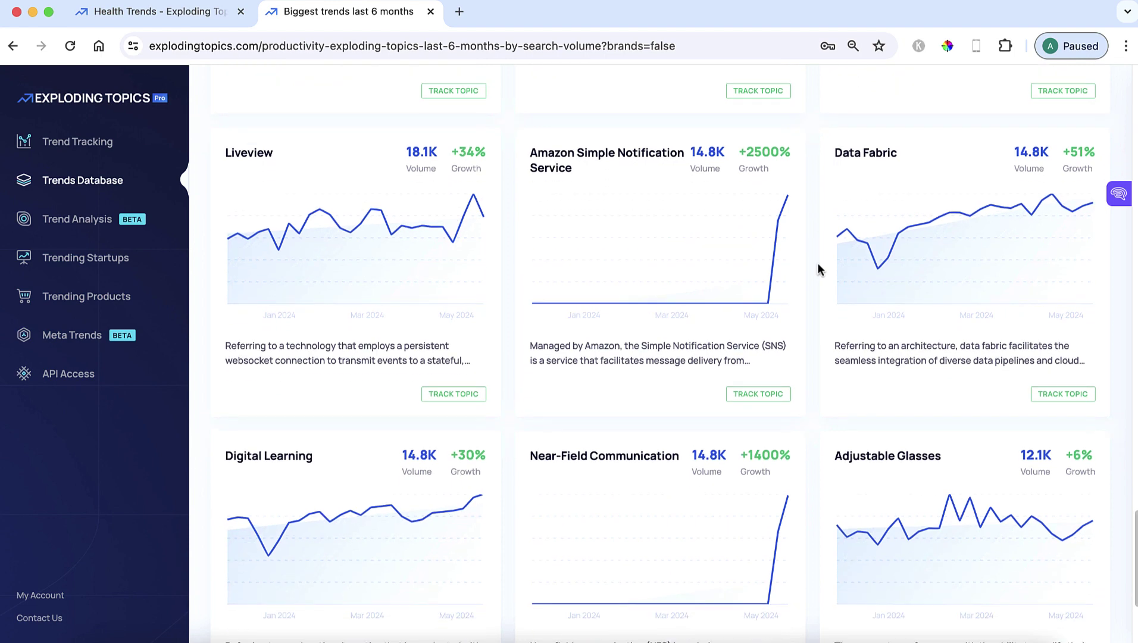
# Go to page 2 of the filtered Productivity topics and open the Demand-Side Platform topic.
pyautogui.scroll(-3, 817, 269)
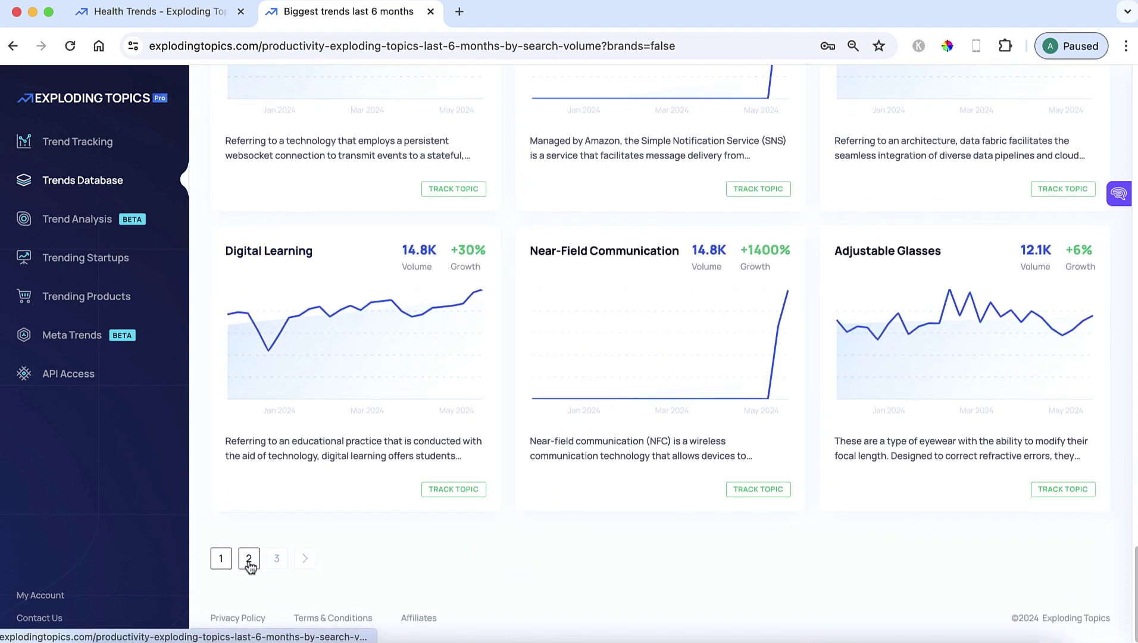
pyautogui.click(249, 557)
pyautogui.scroll(-6, 509, 271)
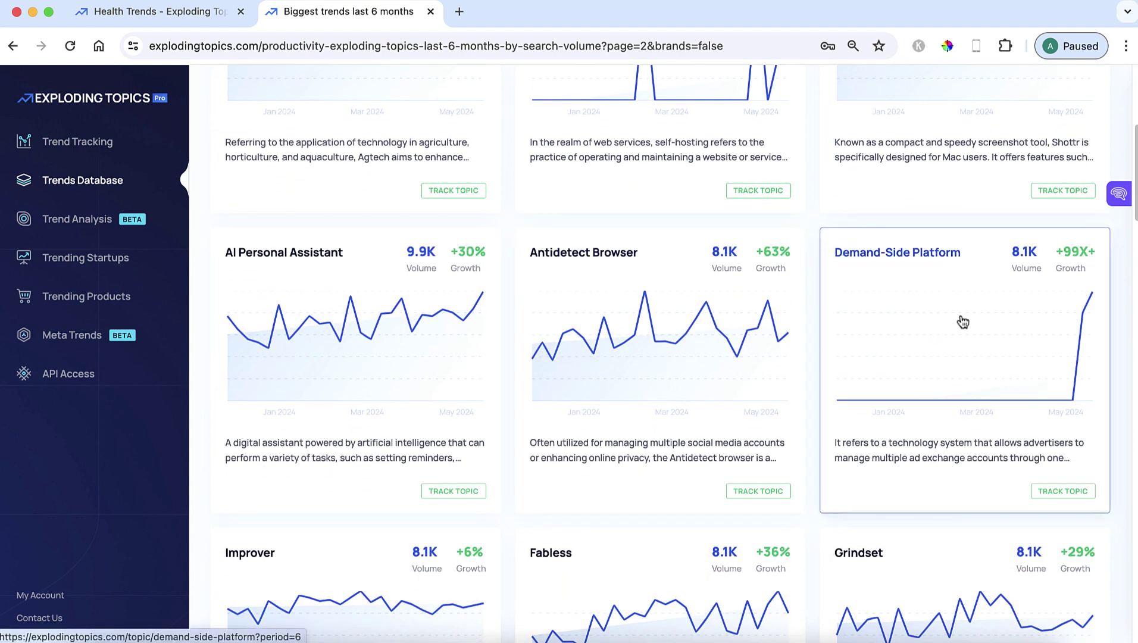
pyautogui.click(1000, 325)
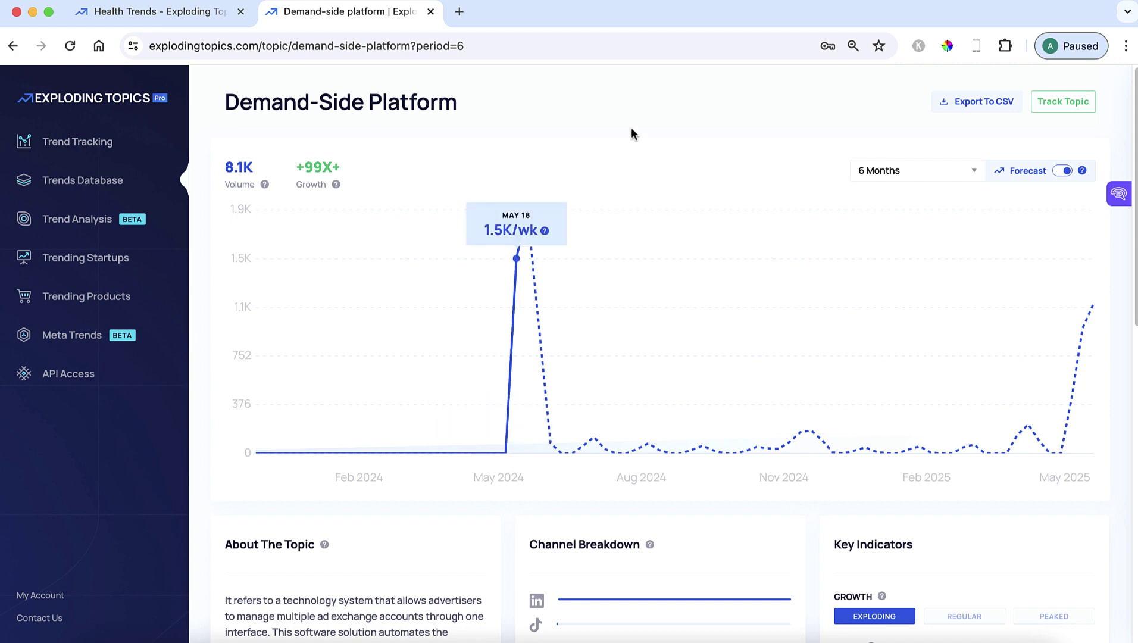
# Examine the Demand-Side Platform topic's forecast chart, description, channel breakdown, key indicators and related topics.
pyautogui.scroll(-2, 742, 383)
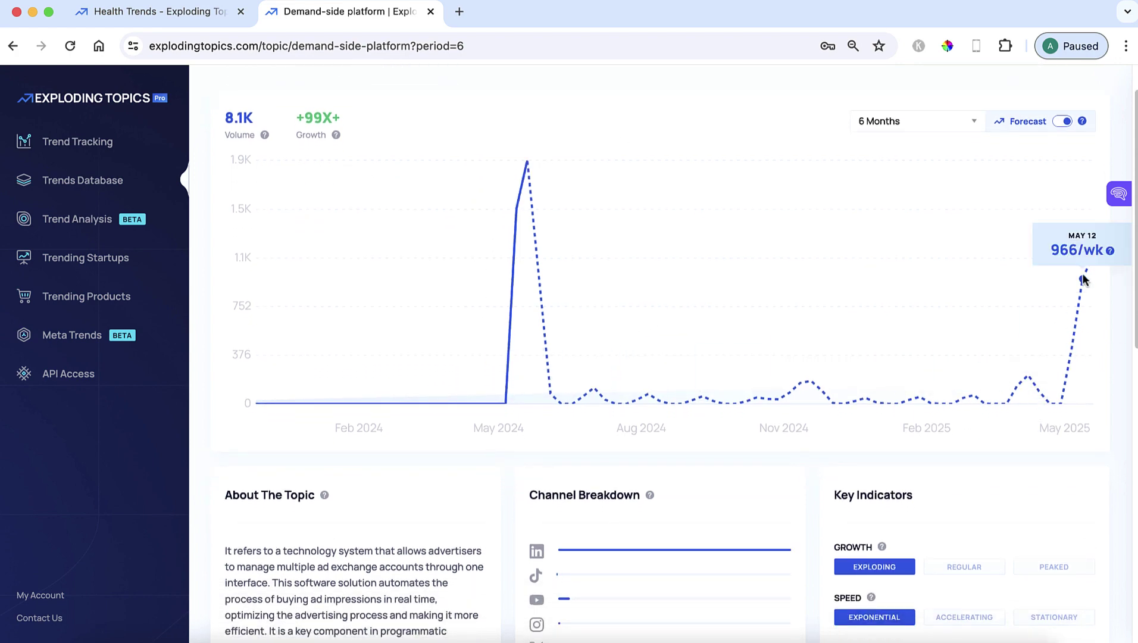
pyautogui.scroll(-5, 446, 476)
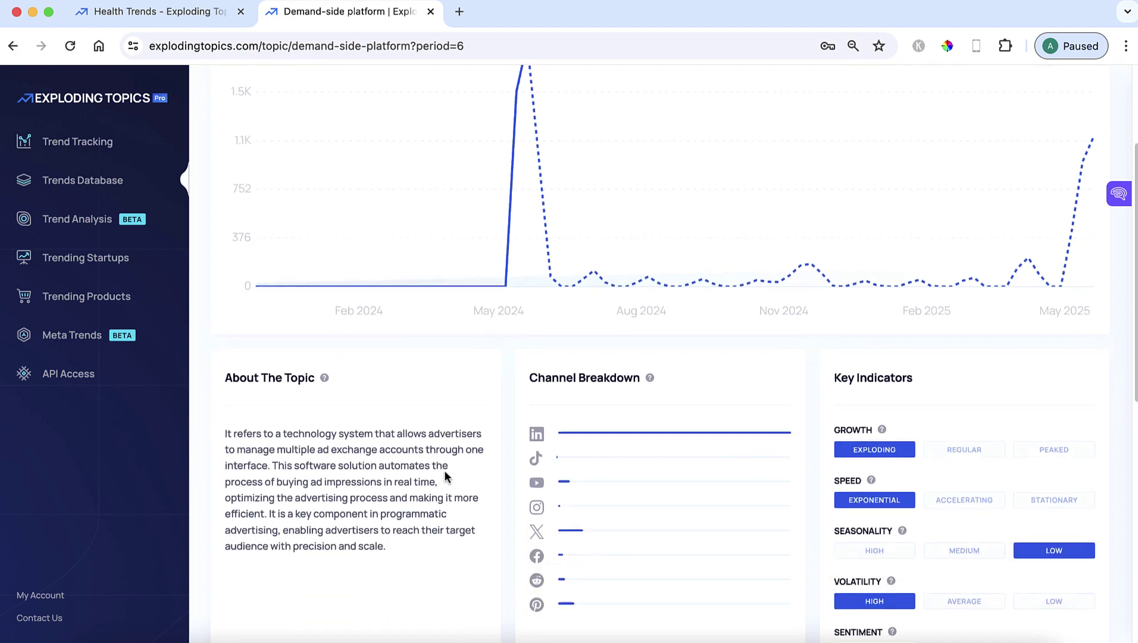
pyautogui.scroll(-3, 446, 476)
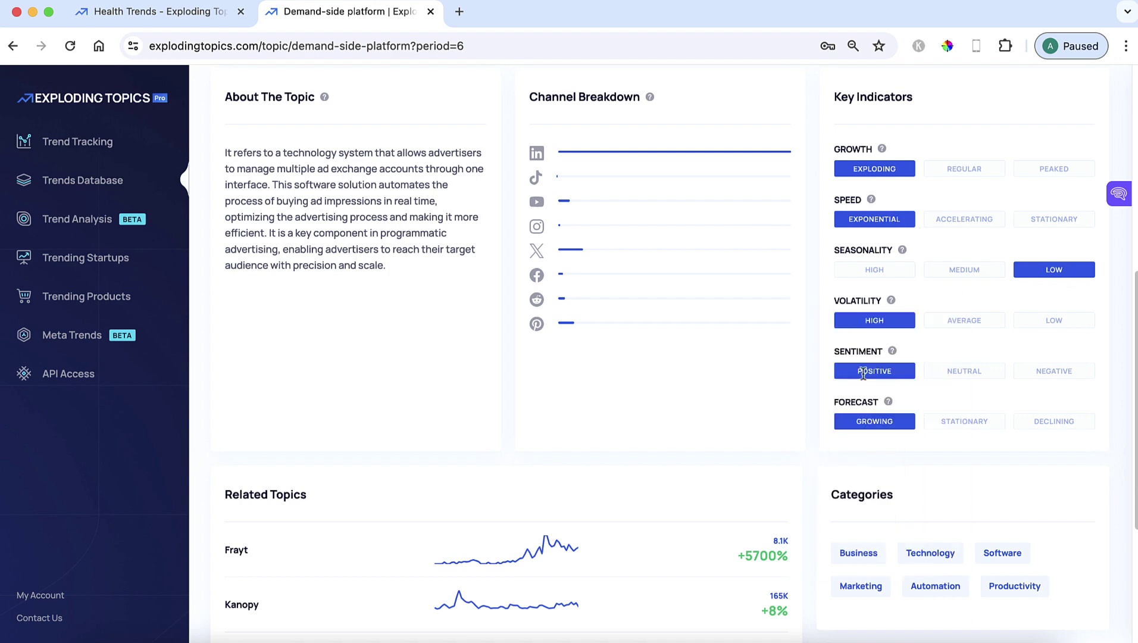
pyautogui.scroll(-5, 811, 351)
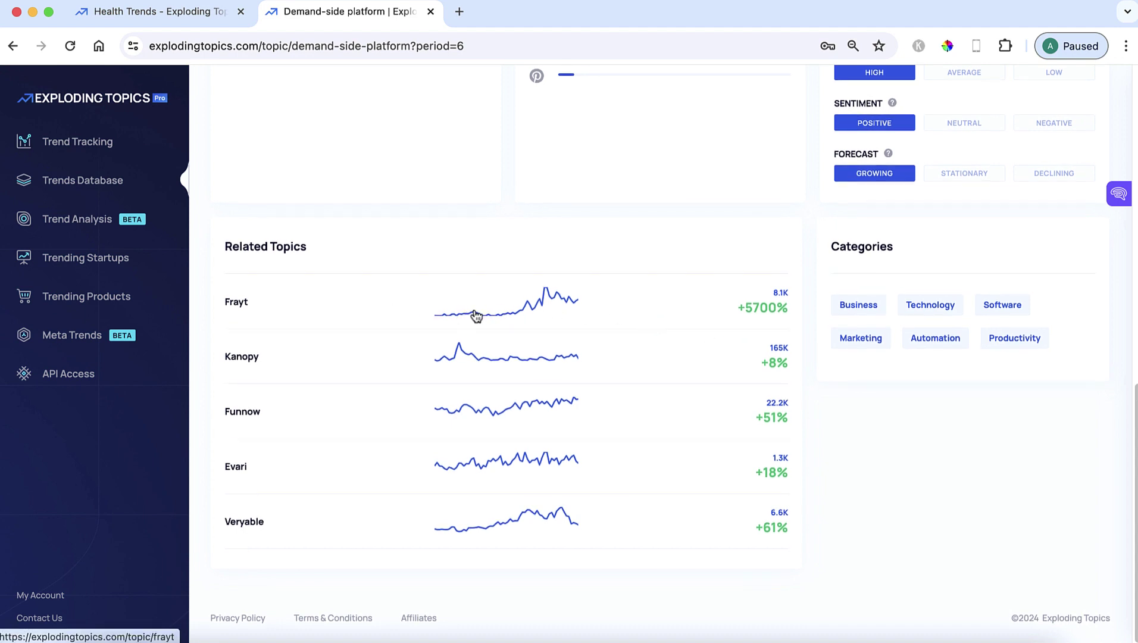
# Open the related topic Frayt and set its chart to the 1 Year future forecast.
pyautogui.click(548, 317)
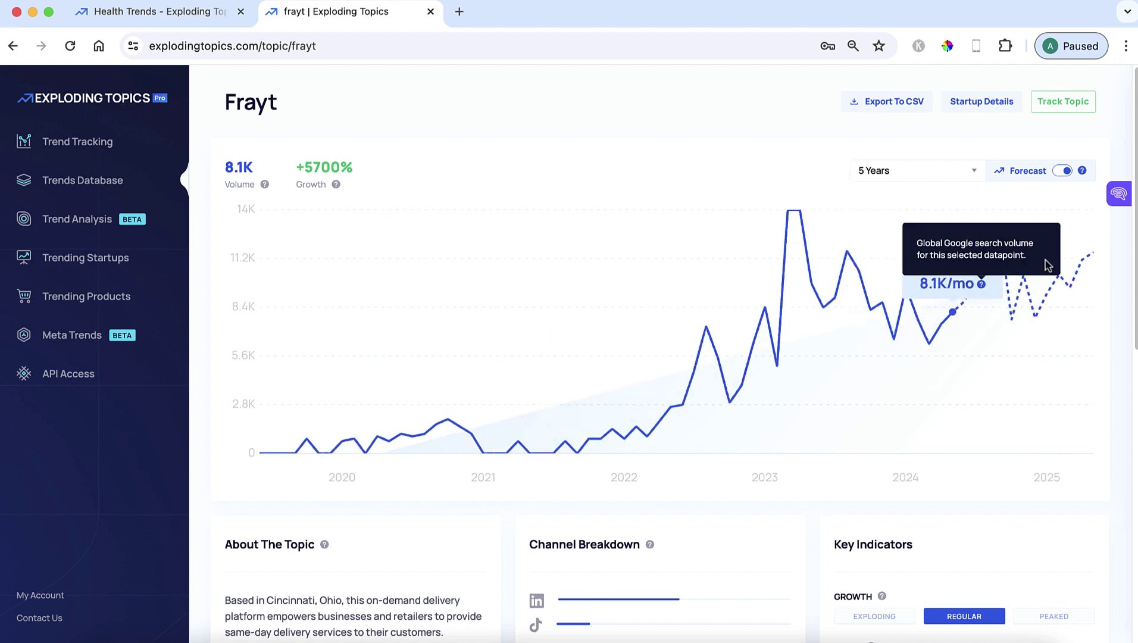
pyautogui.click(975, 177)
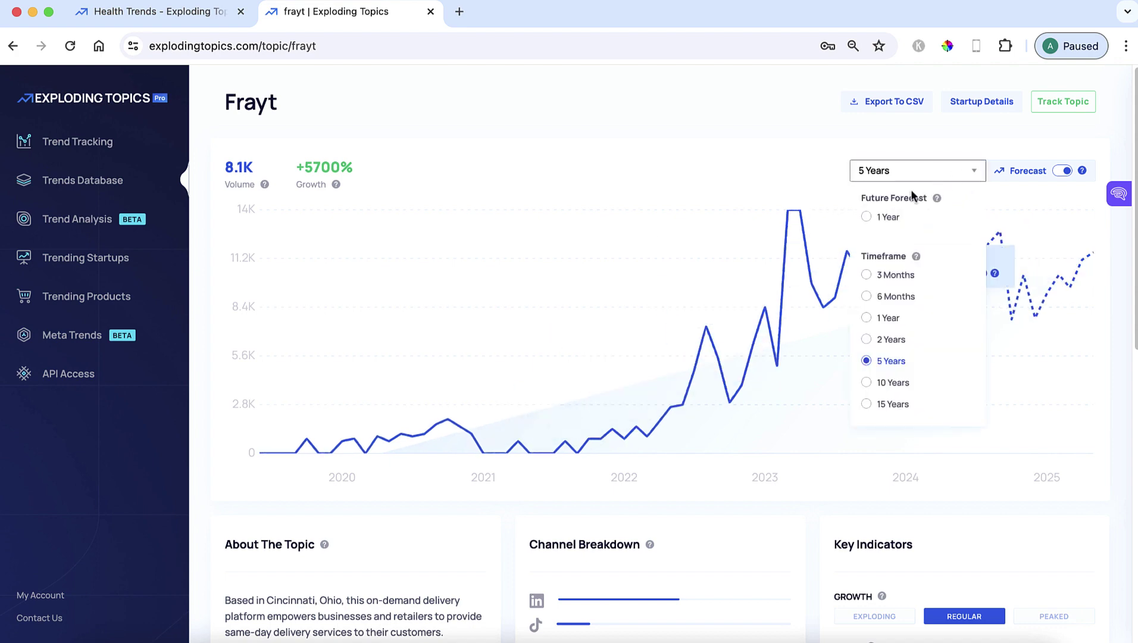
pyautogui.click(867, 216)
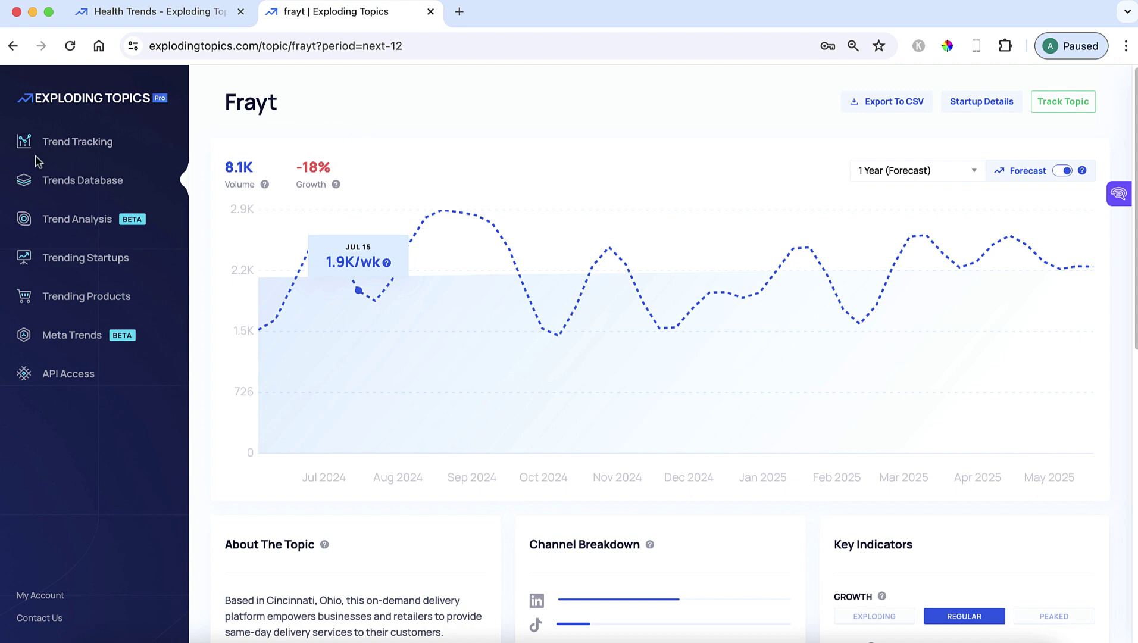
# Open the Fitness & Exercise topics under Health & Wellness in the Trends Database and sort them by Search Volume.
pyautogui.click(84, 180)
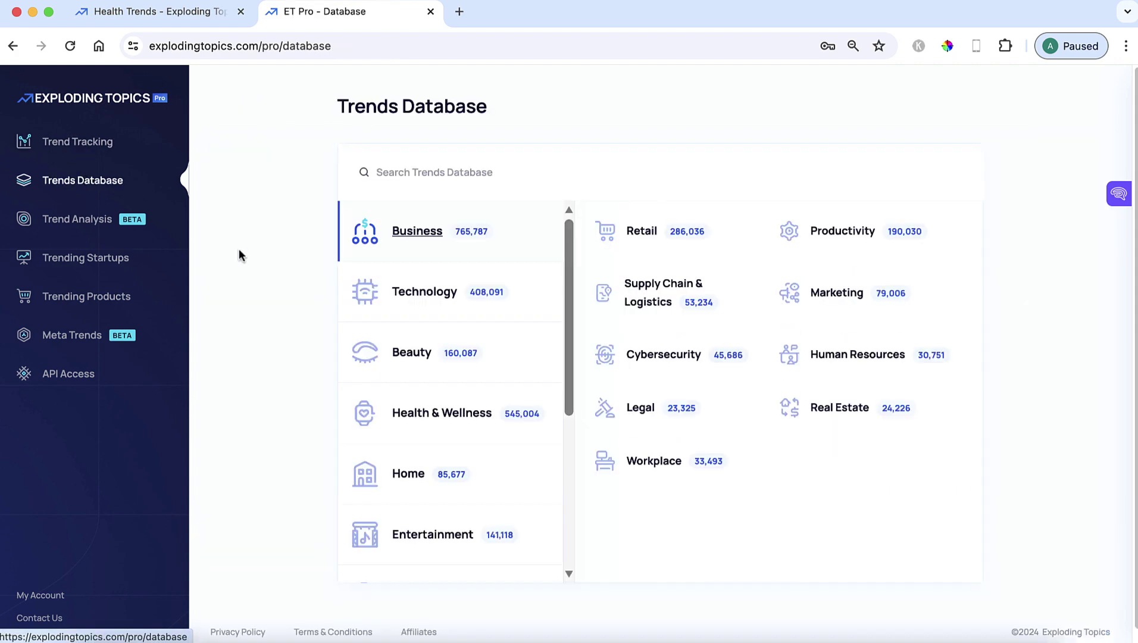
pyautogui.scroll(-1, 235, 261)
pyautogui.moveTo(435, 404)
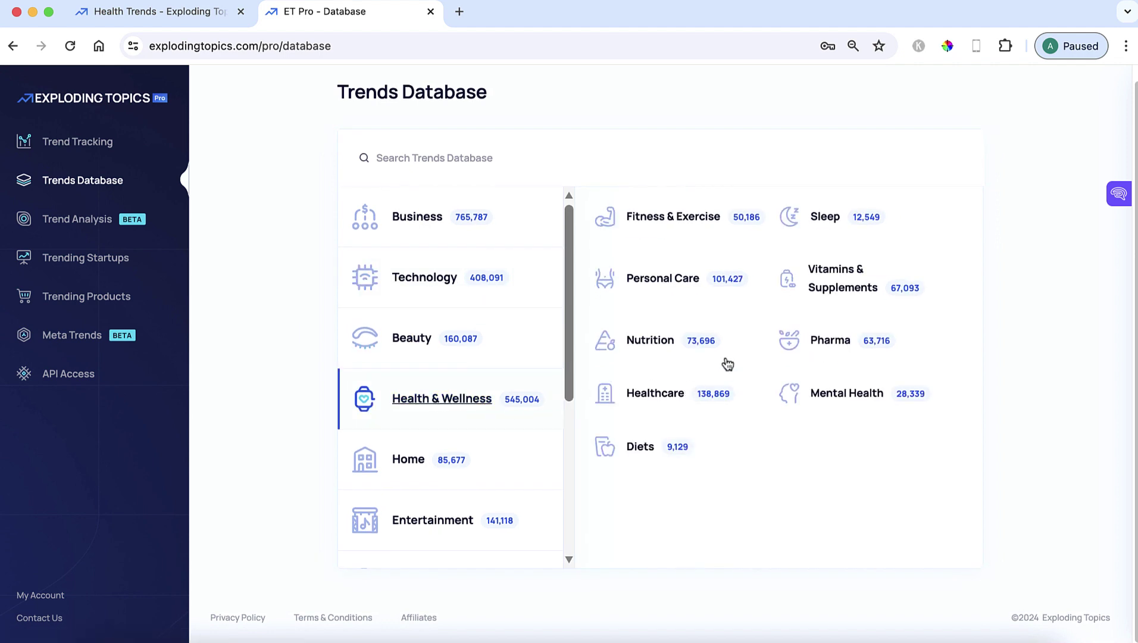
pyautogui.click(689, 219)
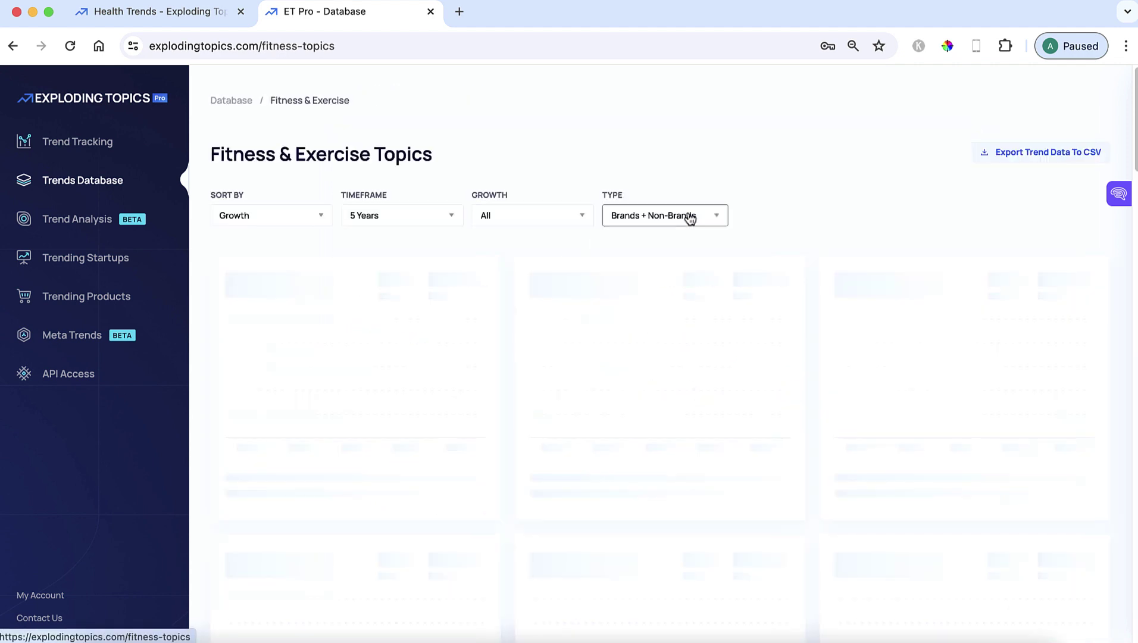
pyautogui.click(325, 220)
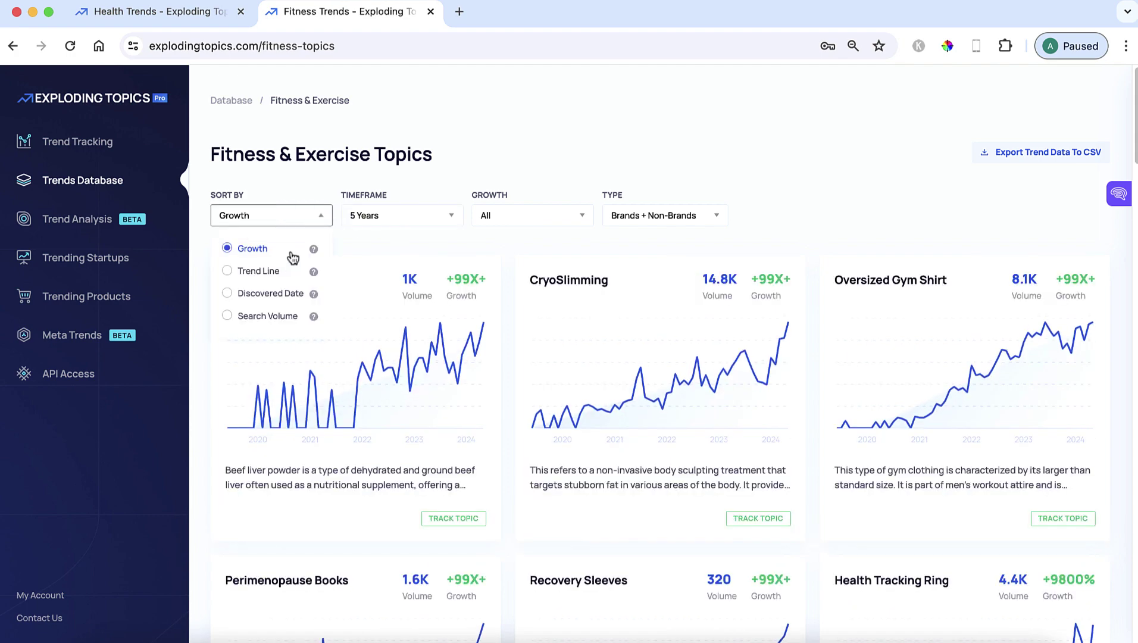
pyautogui.click(247, 314)
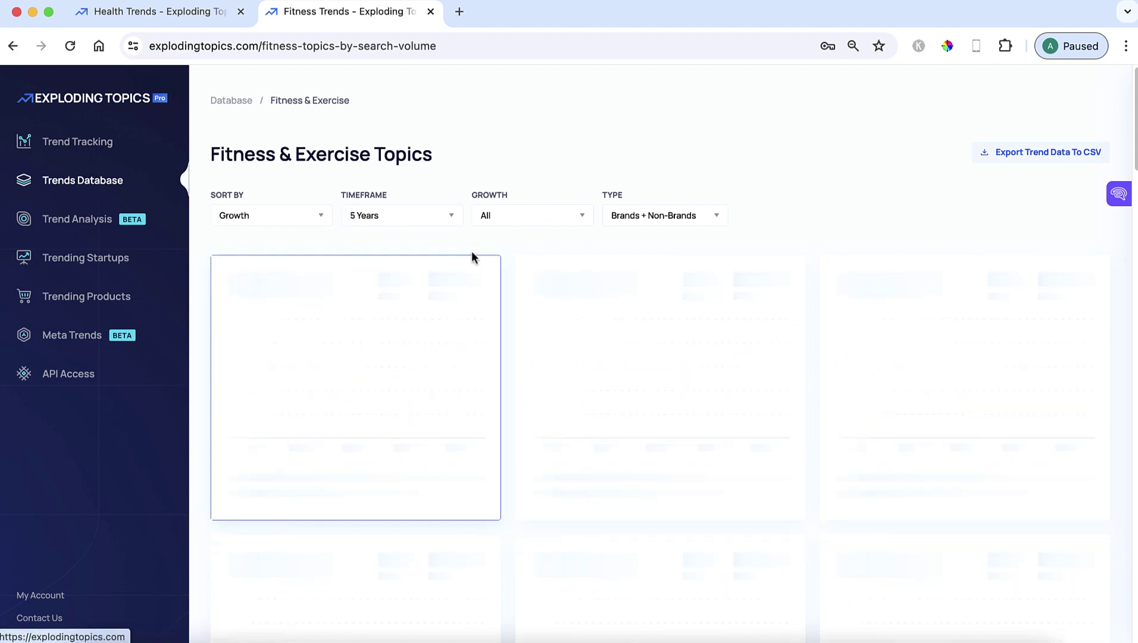
# Filter the Fitness & Exercise topics to a 6 Months timeframe, Non-Brands type and Exploding growth.
pyautogui.click(456, 216)
pyautogui.click(358, 337)
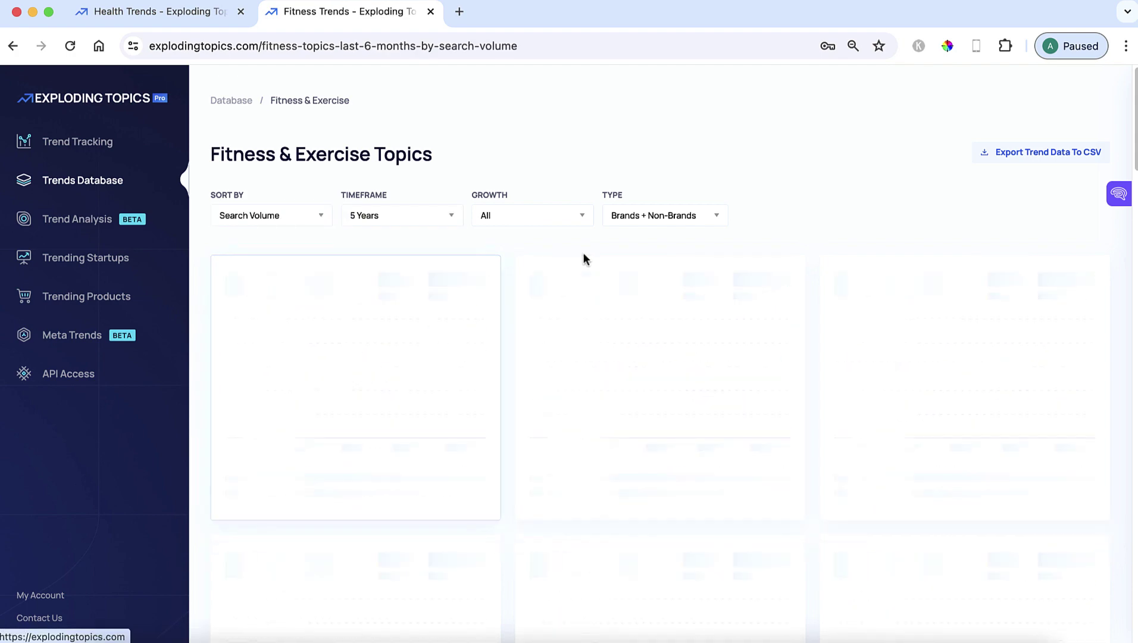
pyautogui.click(713, 219)
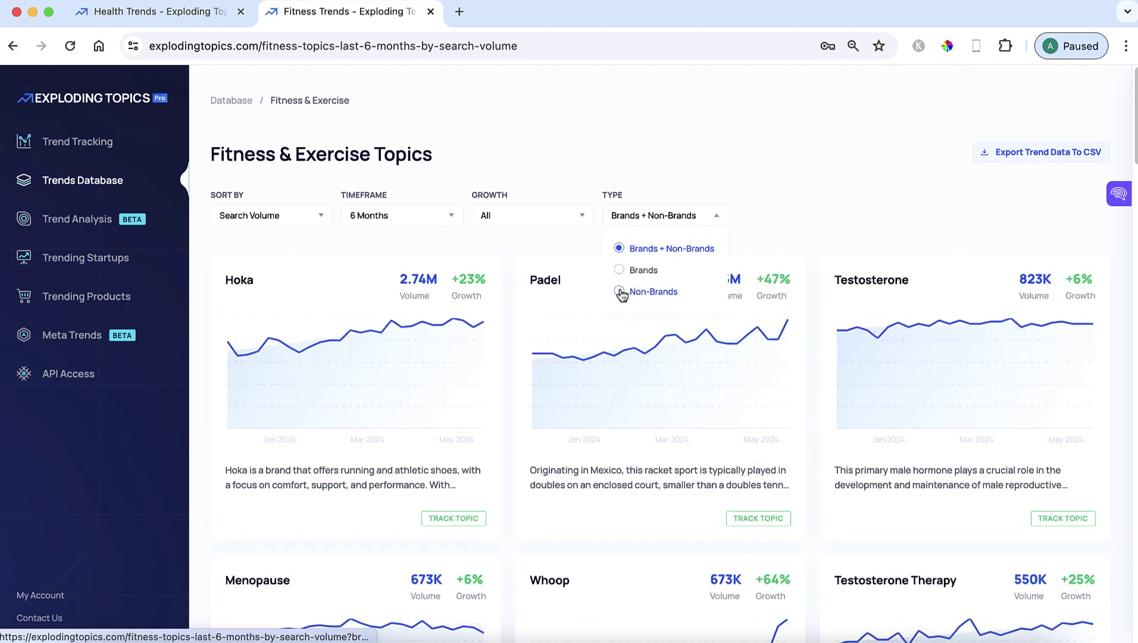
pyautogui.click(621, 291)
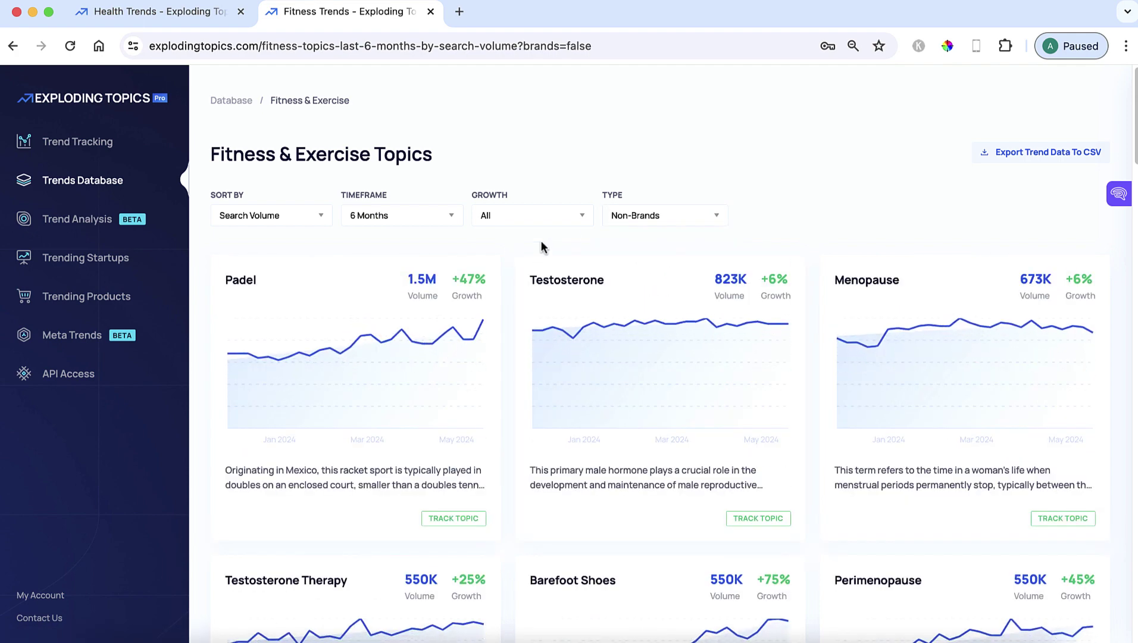
pyautogui.click(582, 218)
pyautogui.click(491, 316)
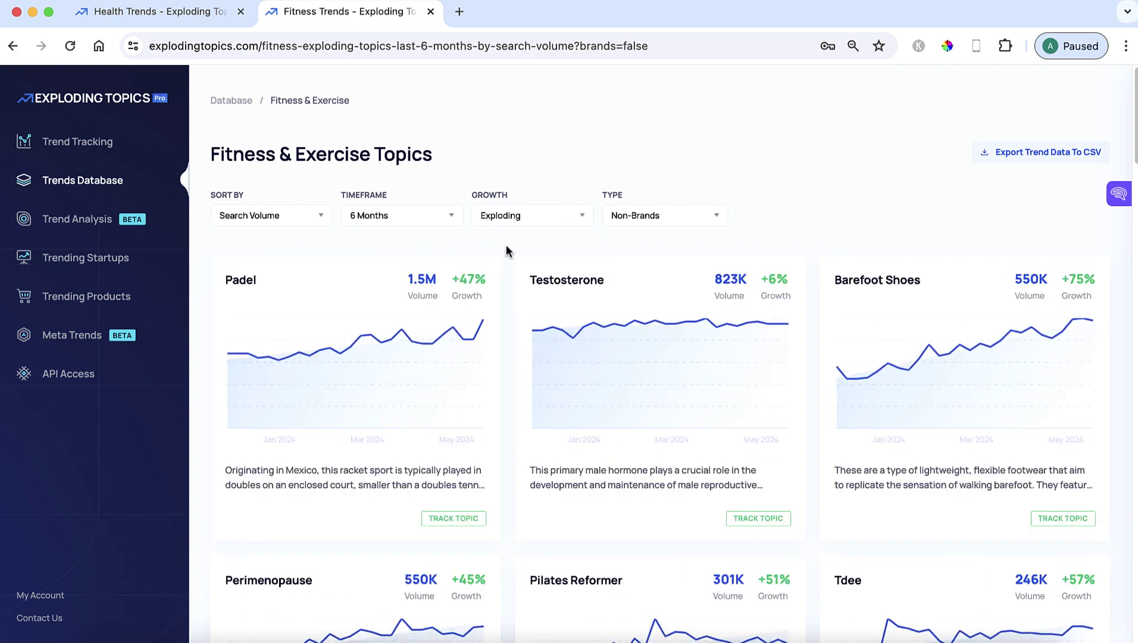
# Browse the filtered Fitness & Exercise topics and open the Calisthenics Park topic.
pyautogui.scroll(-3, 506, 246)
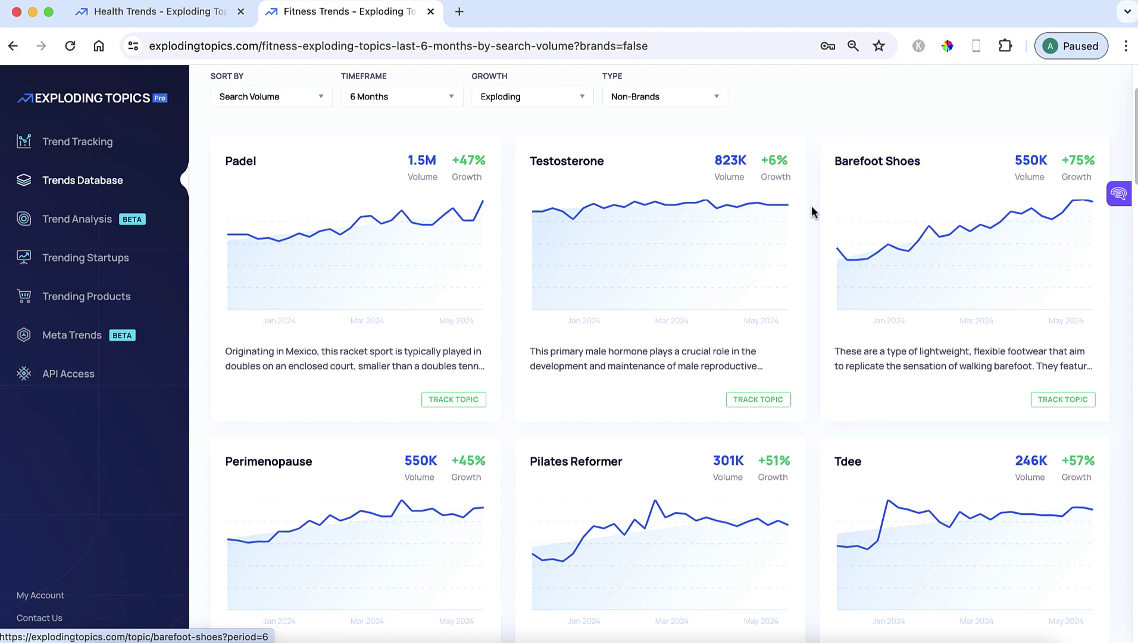
pyautogui.scroll(-2, 811, 209)
pyautogui.scroll(1, 810, 209)
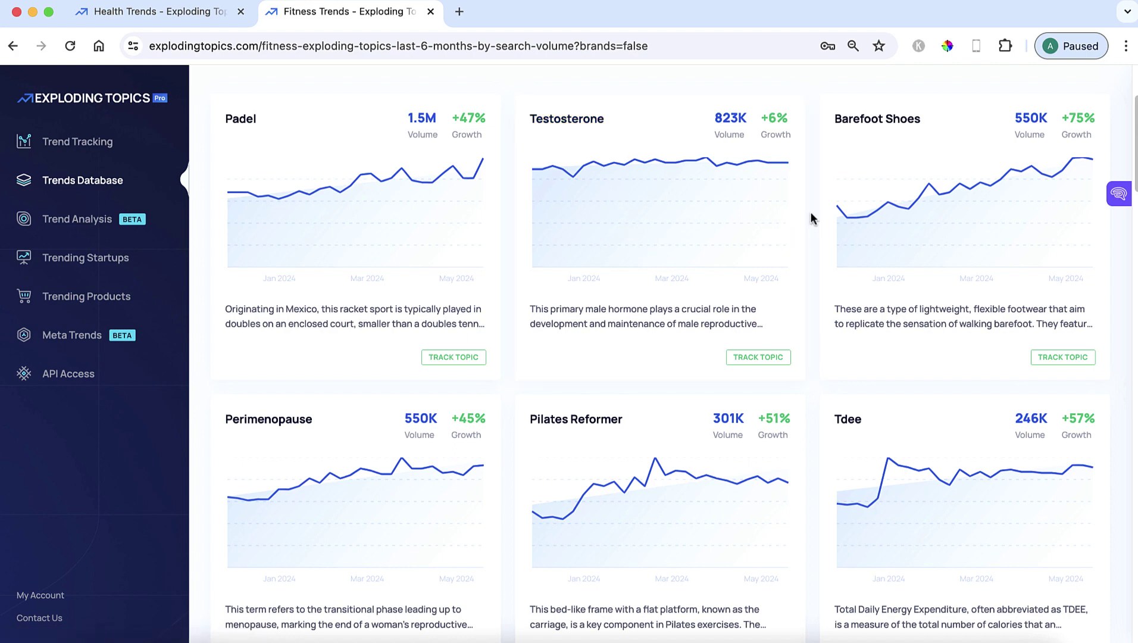
pyautogui.scroll(-1, 811, 218)
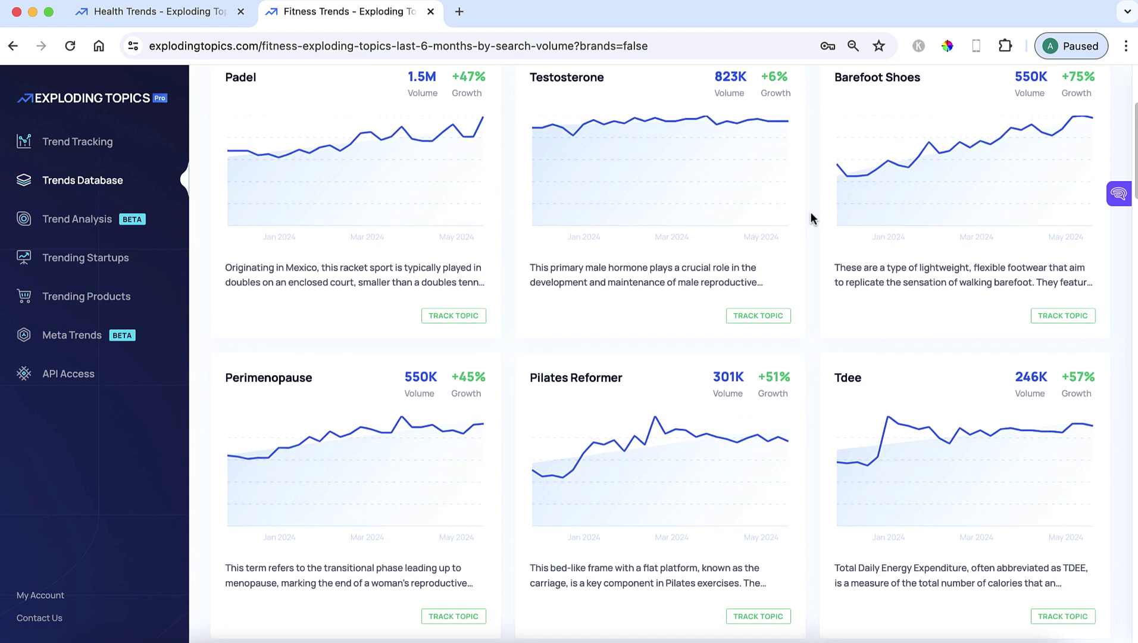
pyautogui.scroll(-5, 811, 213)
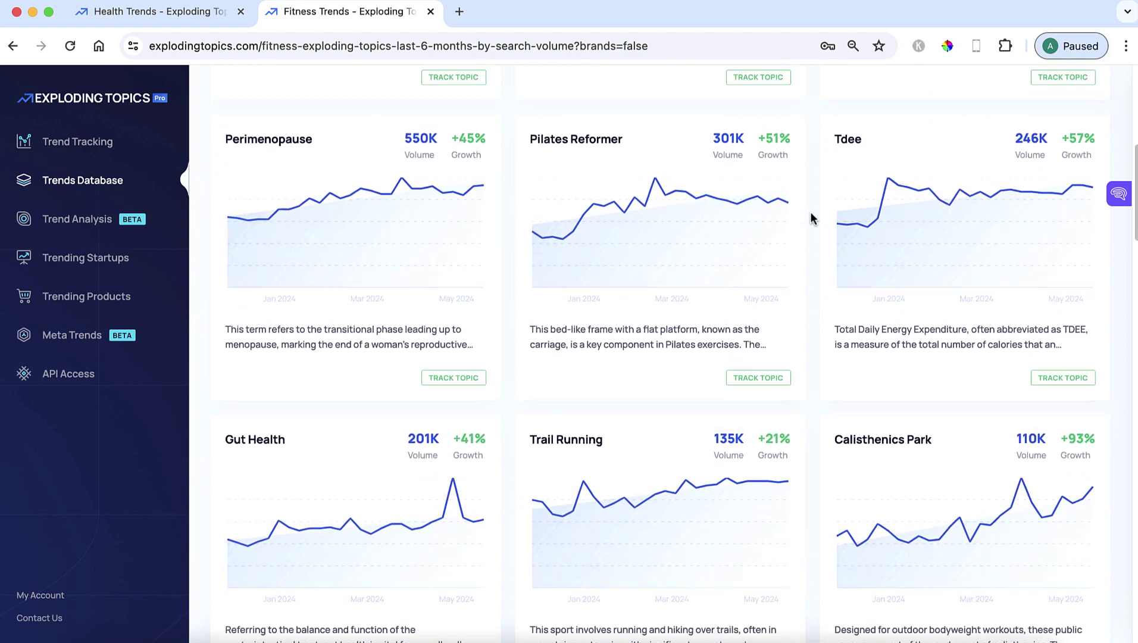
pyautogui.scroll(-5, 810, 212)
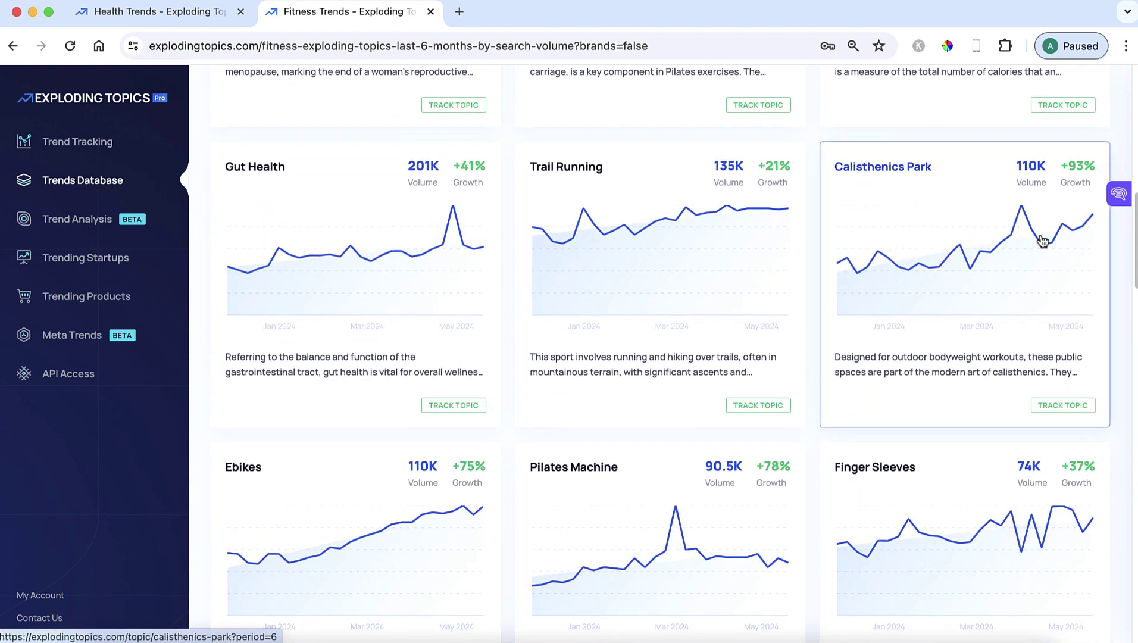
pyautogui.click(979, 235)
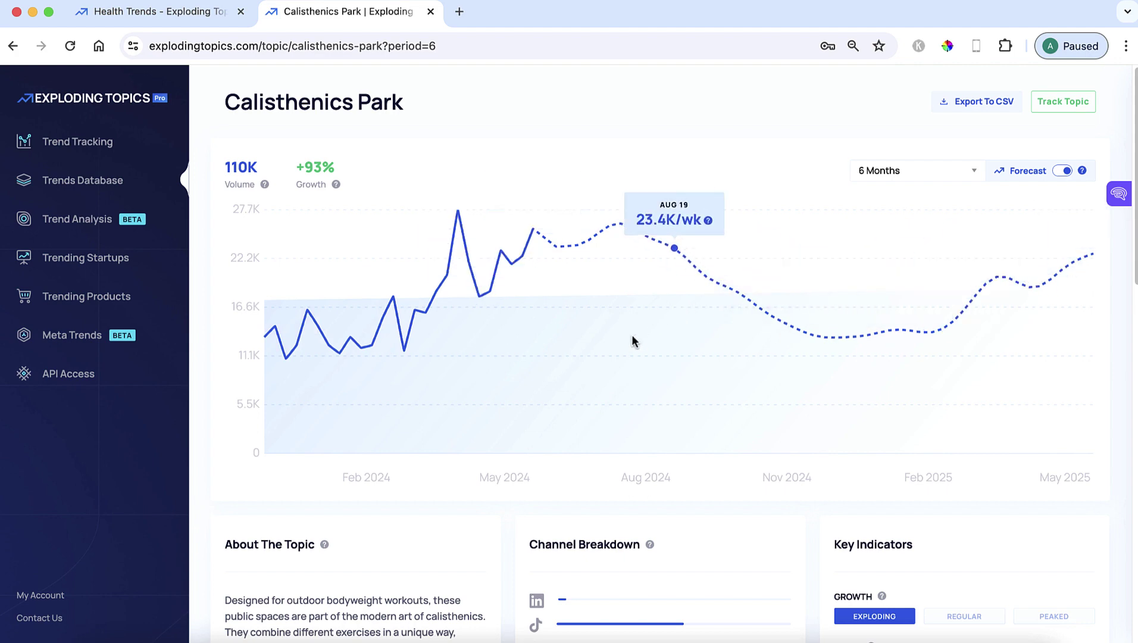
# Examine the Calisthenics Park topic's description, channel breakdown, key indicators and related trends.
pyautogui.scroll(-4, 508, 491)
pyautogui.scroll(-3, 509, 497)
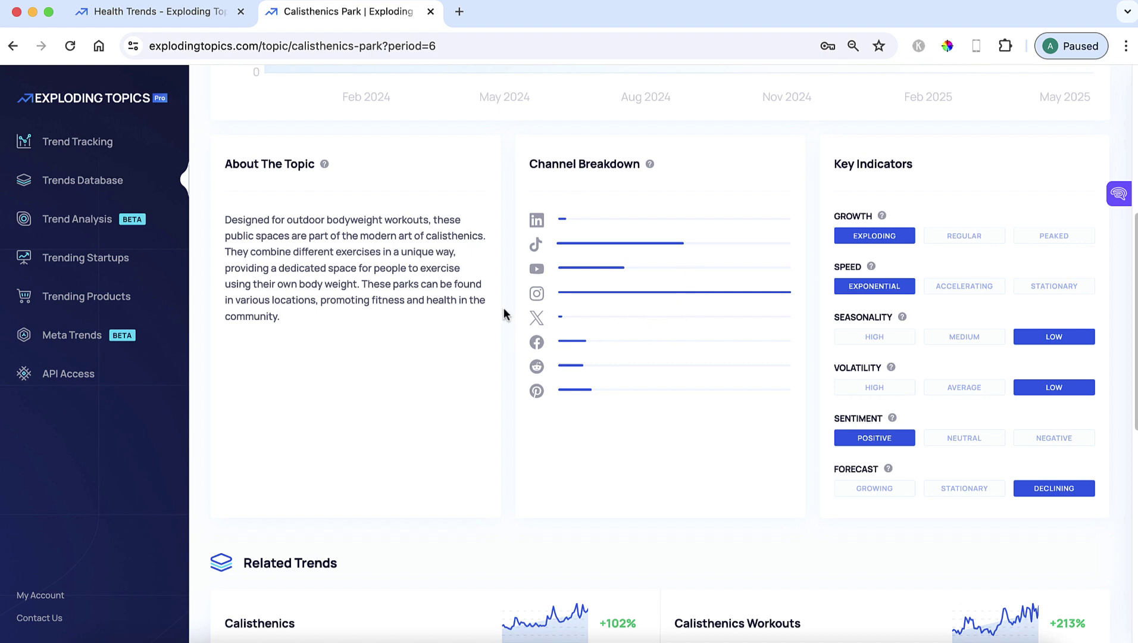
pyautogui.scroll(-2, 503, 307)
pyautogui.scroll(-10, 503, 308)
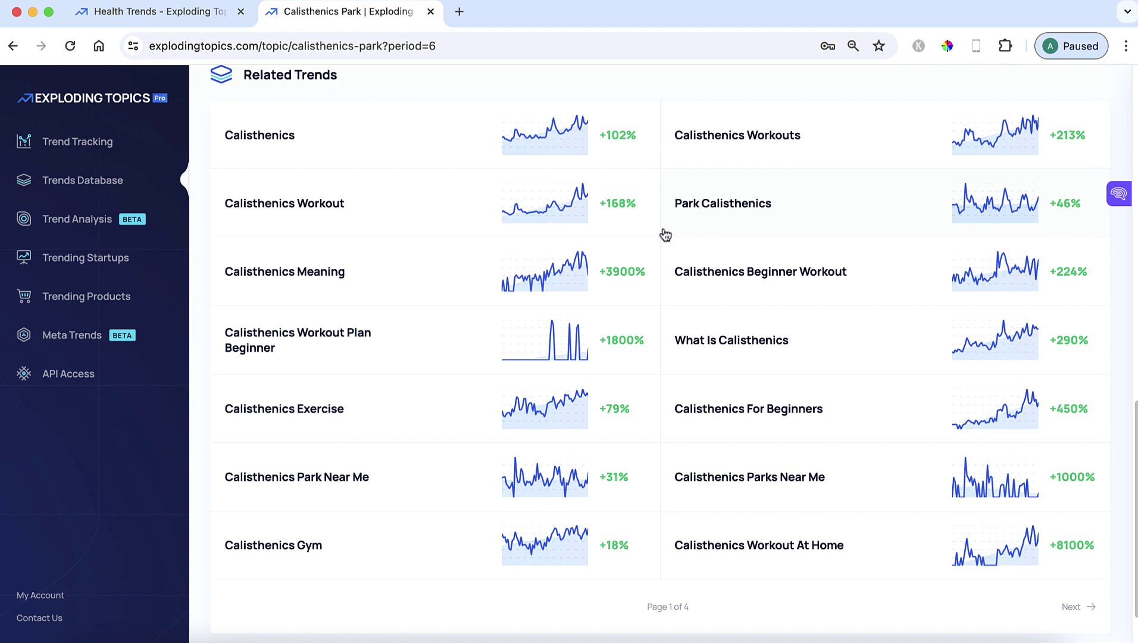
pyautogui.scroll(-1, 773, 250)
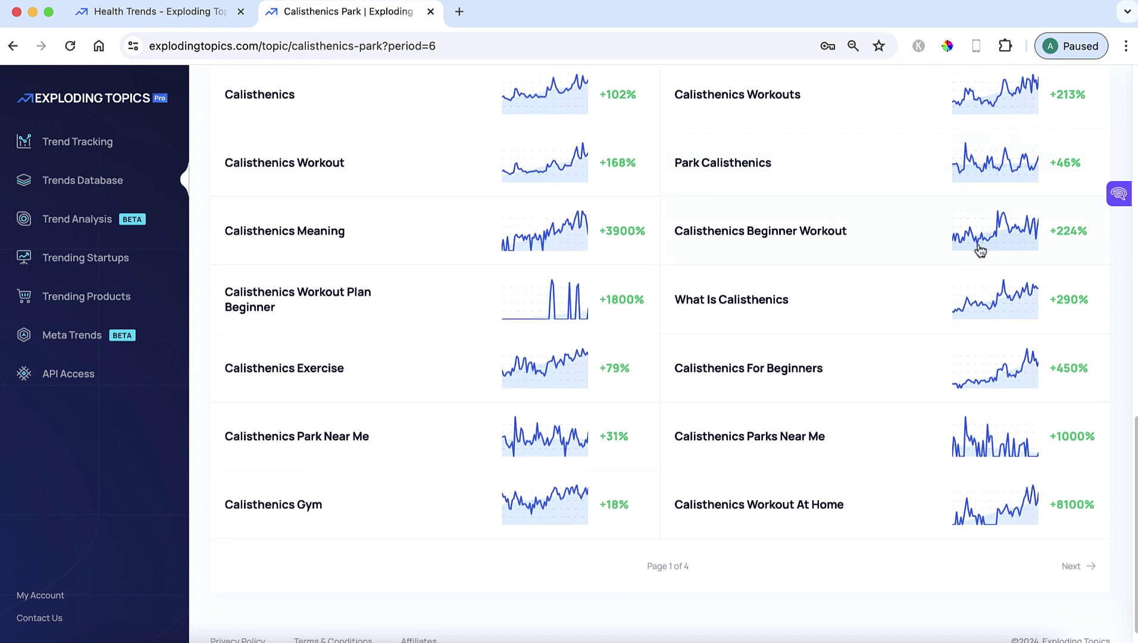
# View the volume and growth chart of the related trend Calisthenics For Beginners, closing it when done.
pyautogui.click(994, 379)
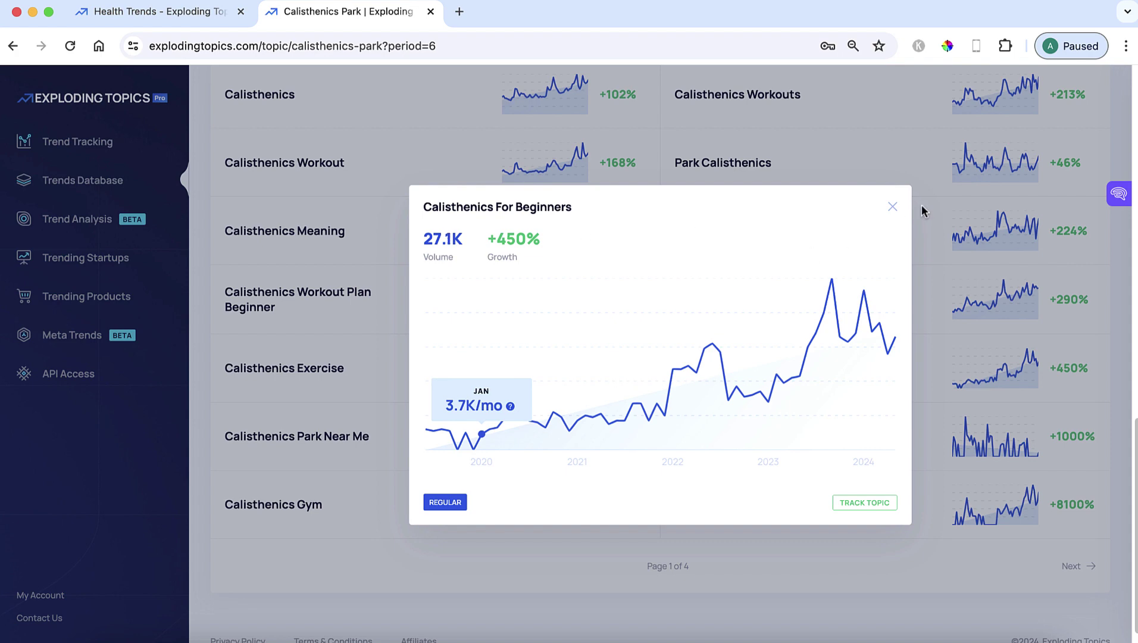
pyautogui.click(893, 209)
pyautogui.scroll(-2, 676, 325)
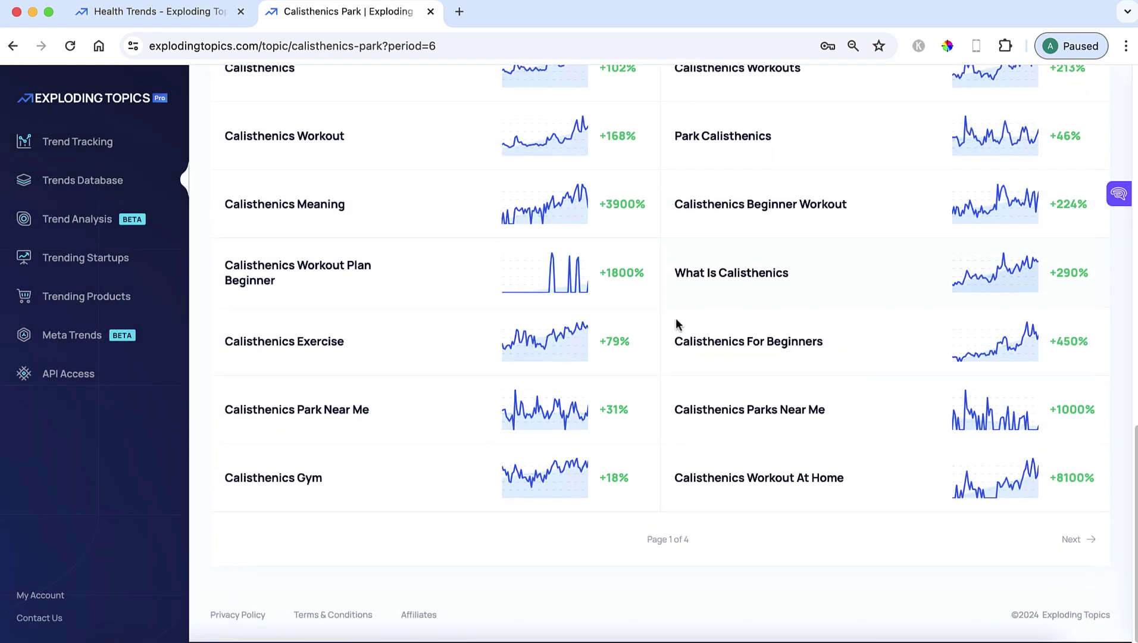
# Go to page 2 of Calisthenics Park's related trends and examine their charts and growth.
pyautogui.click(1071, 542)
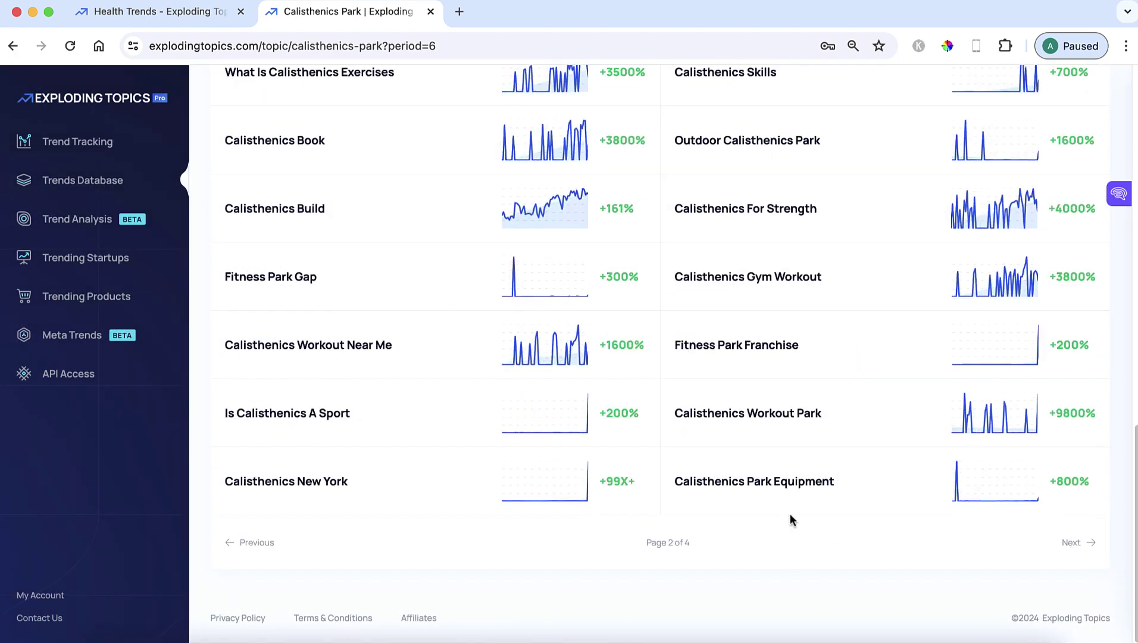
pyautogui.scroll(2, 782, 450)
pyautogui.scroll(2, 781, 450)
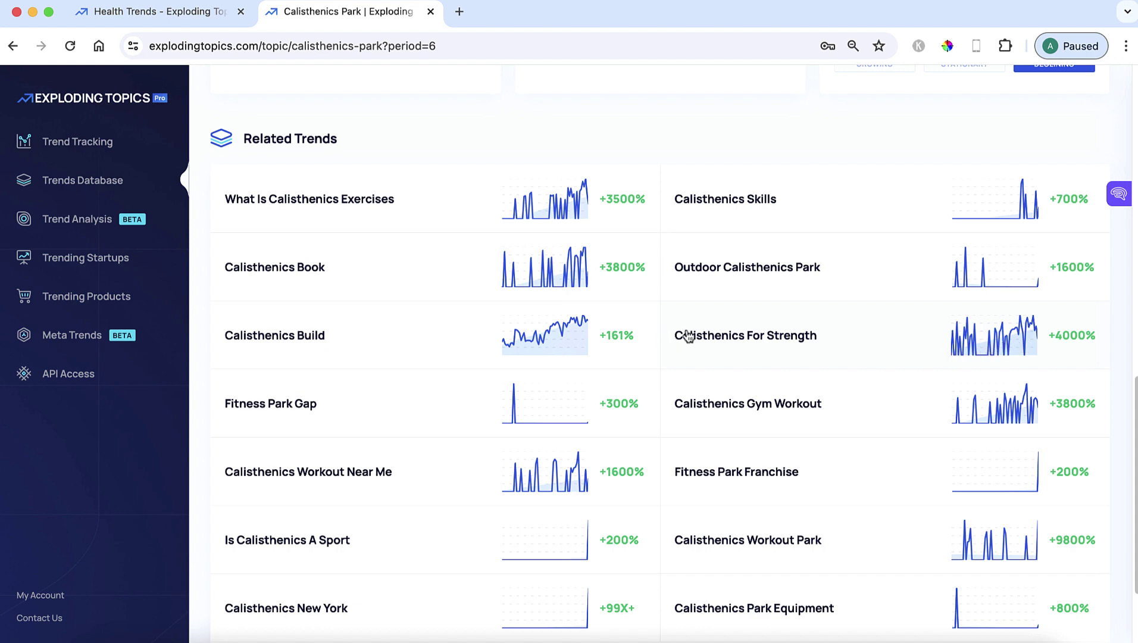
pyautogui.scroll(-3, 688, 337)
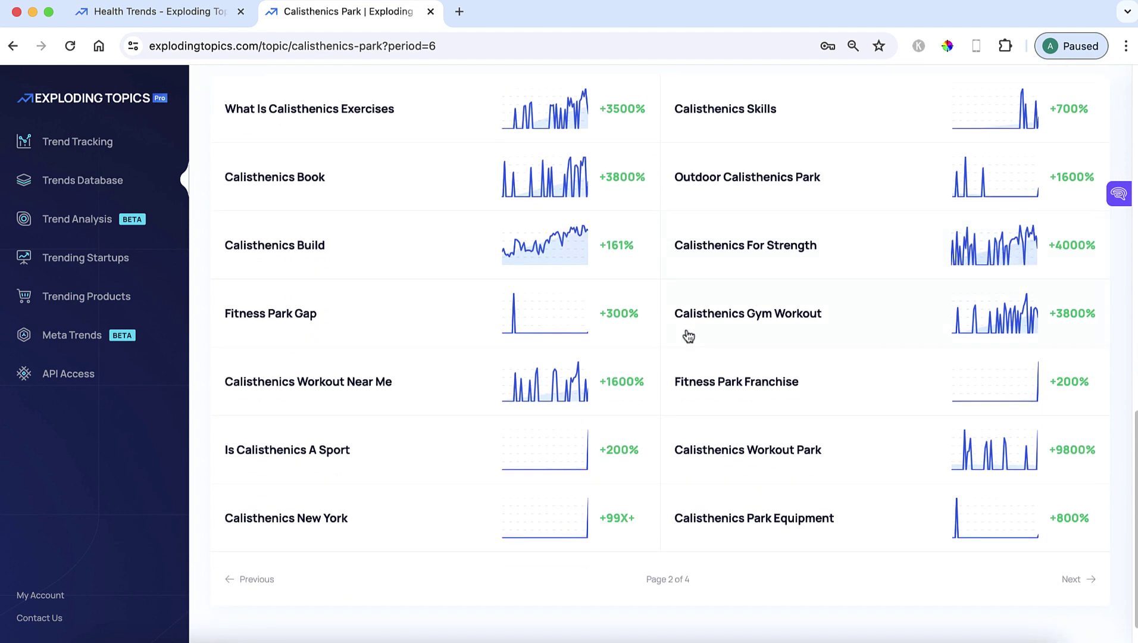
pyautogui.scroll(20, 687, 333)
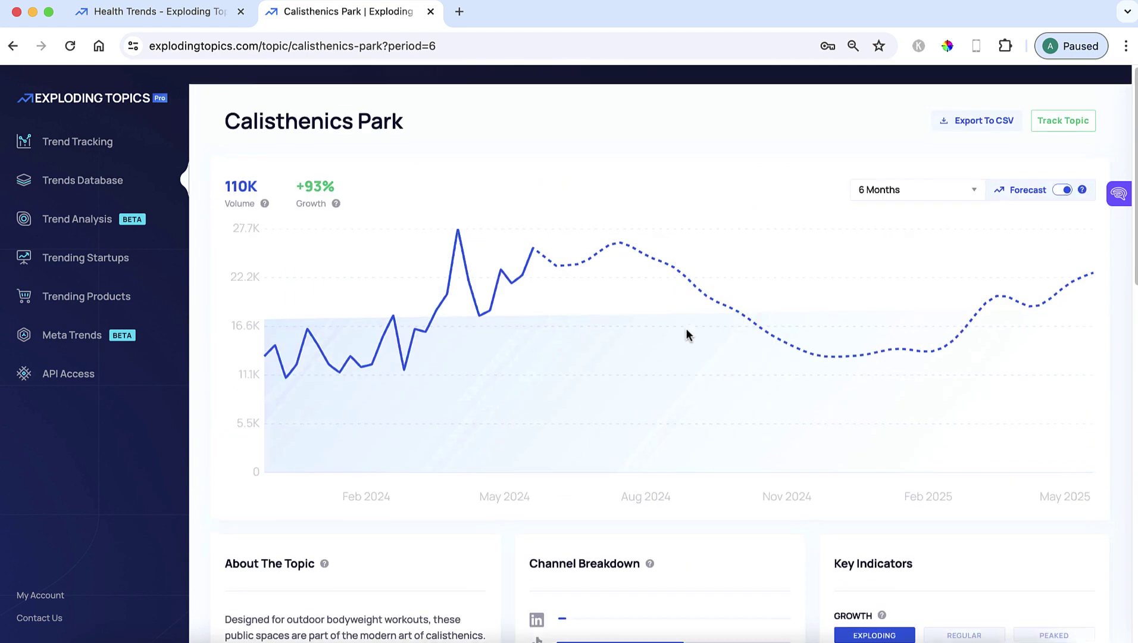
# Open the Trending Startups list and filter it to a 1 Year timeframe and the Health category.
pyautogui.click(93, 188)
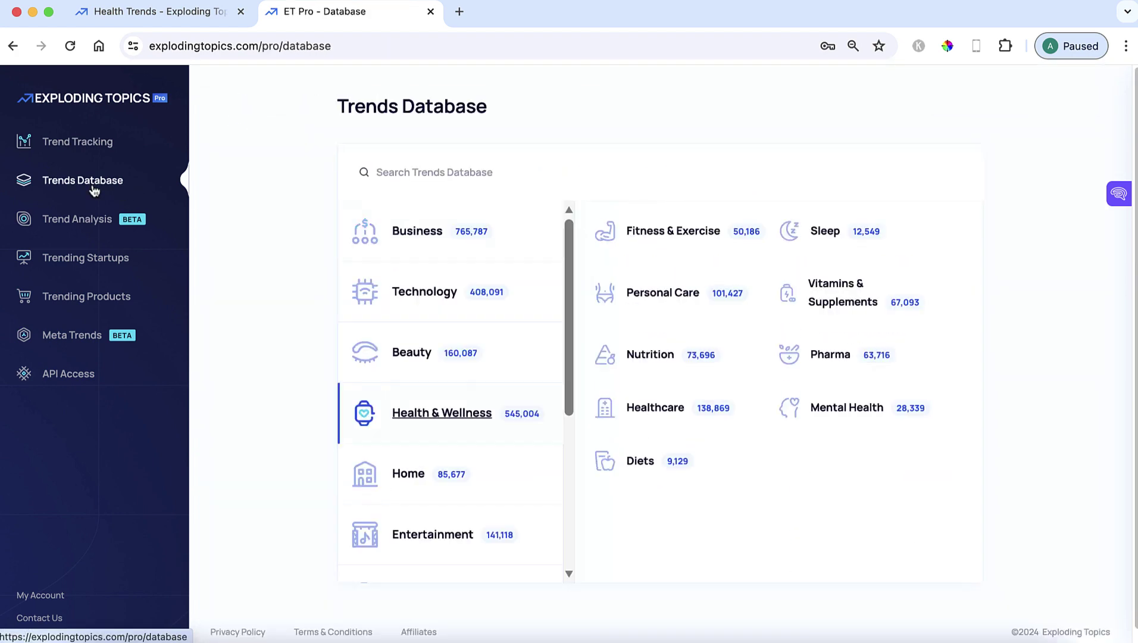
pyautogui.scroll(-1, 242, 252)
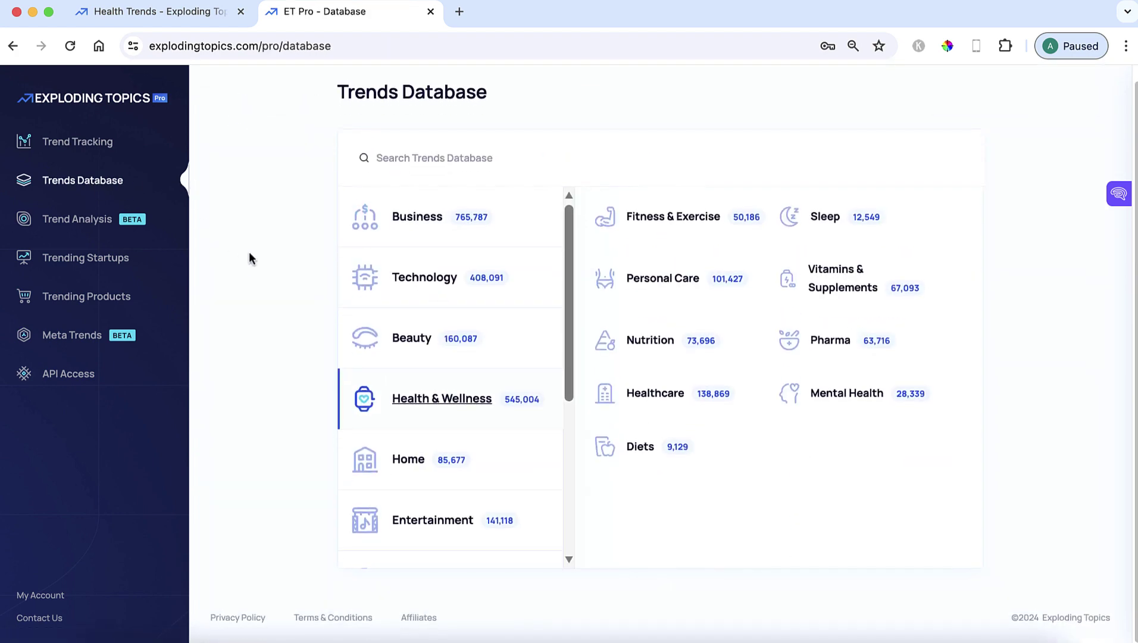
pyautogui.click(105, 261)
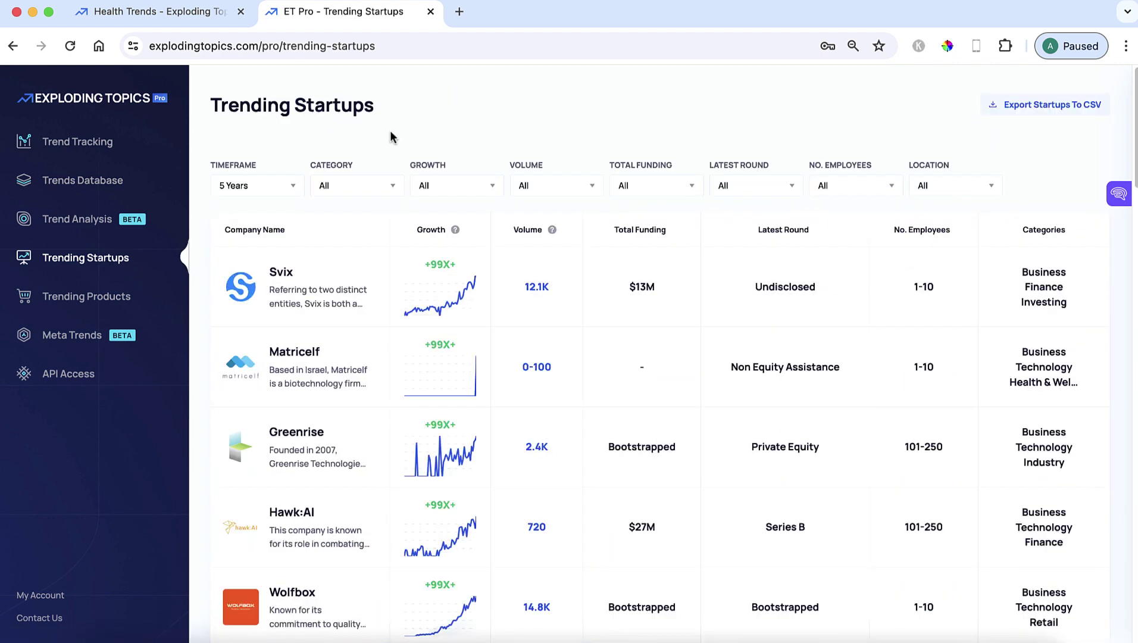
pyautogui.click(297, 188)
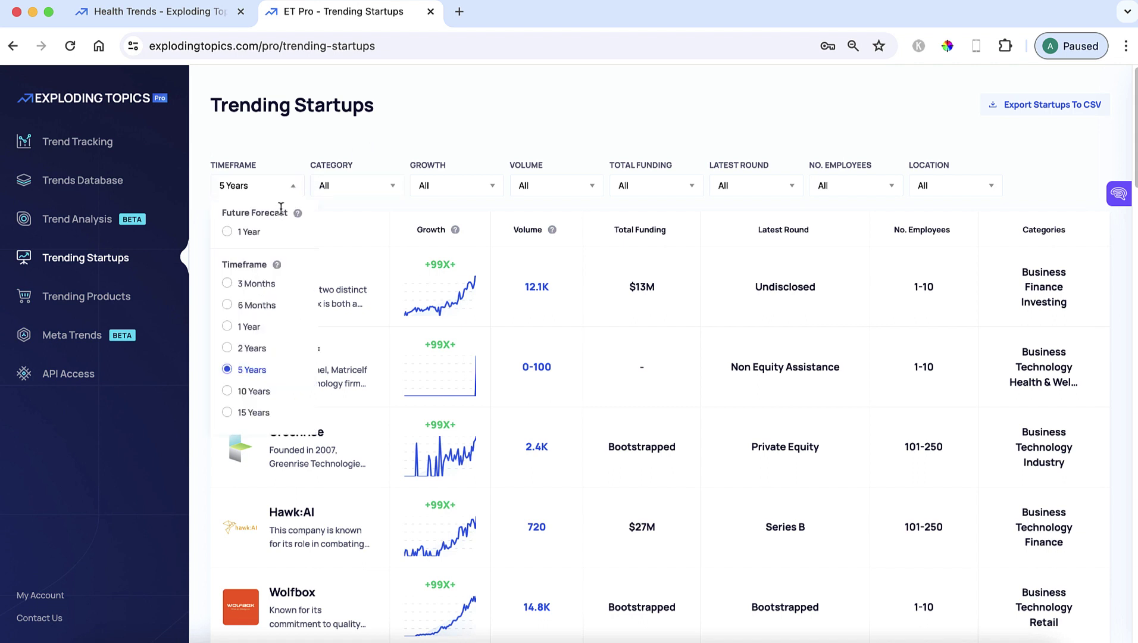
pyautogui.click(232, 326)
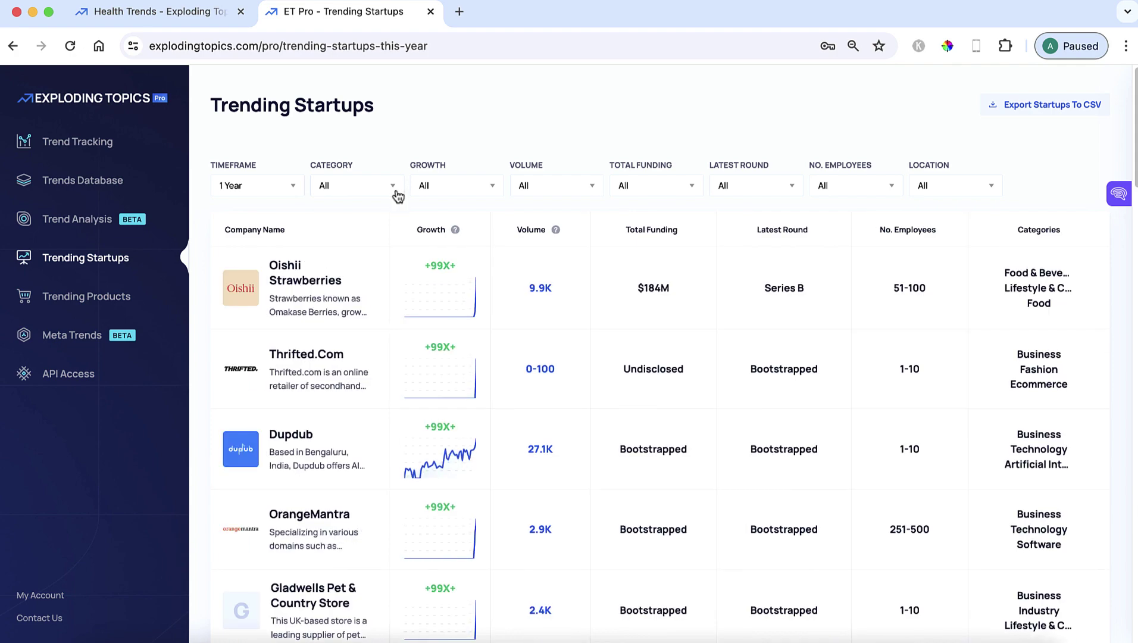
pyautogui.click(392, 186)
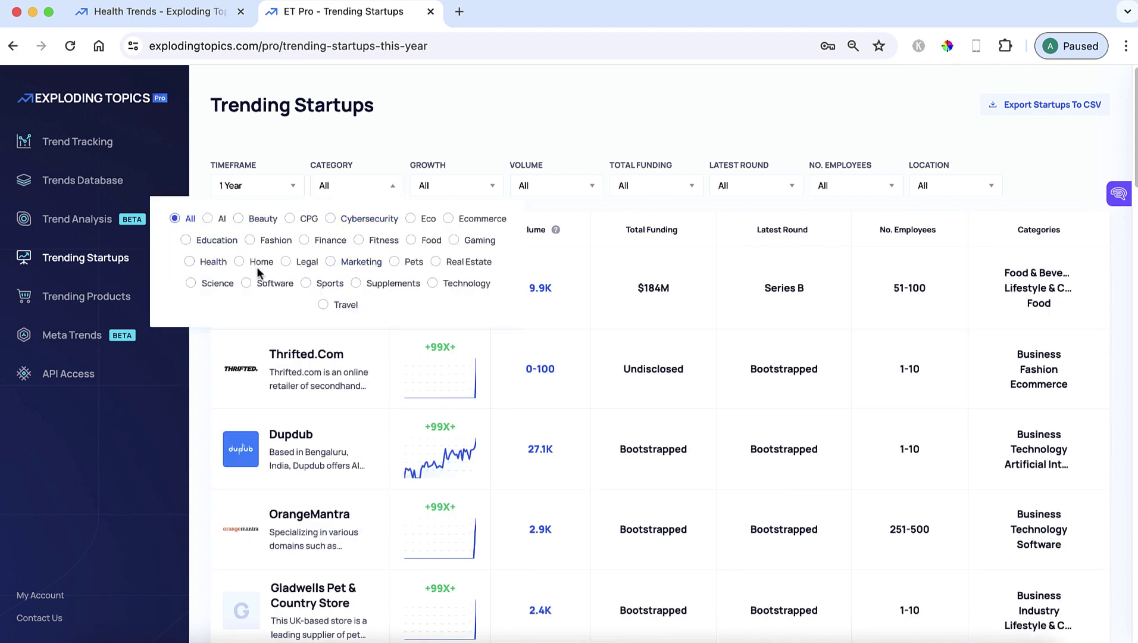
pyautogui.click(189, 263)
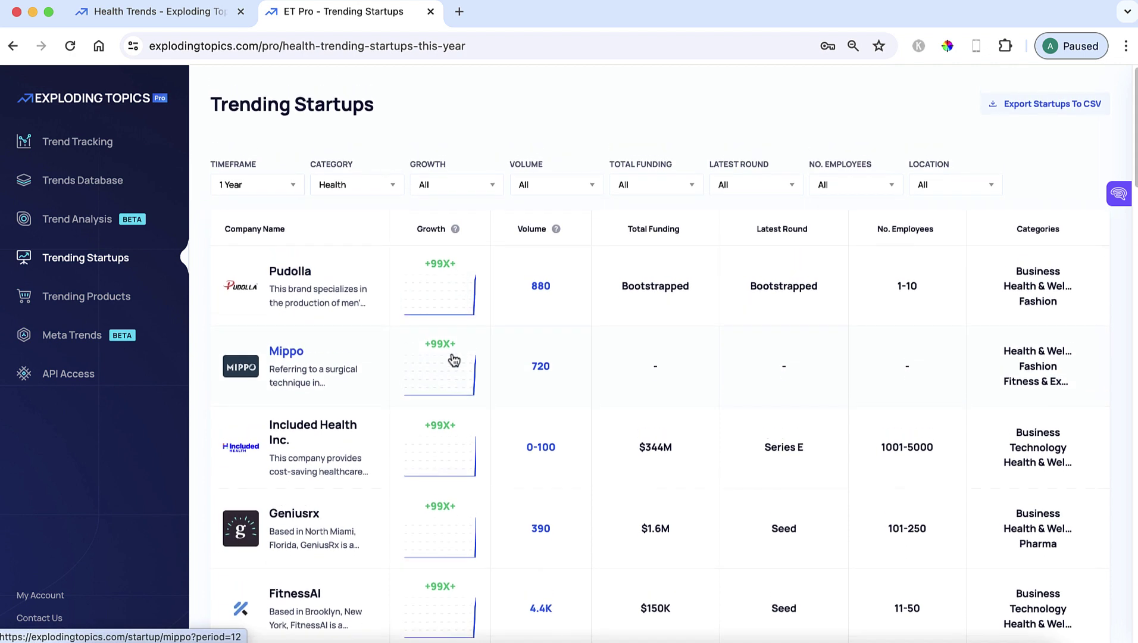
# Sort the Health startups by search volume and browse their growth charts, funding and employee figures.
pyautogui.click(551, 230)
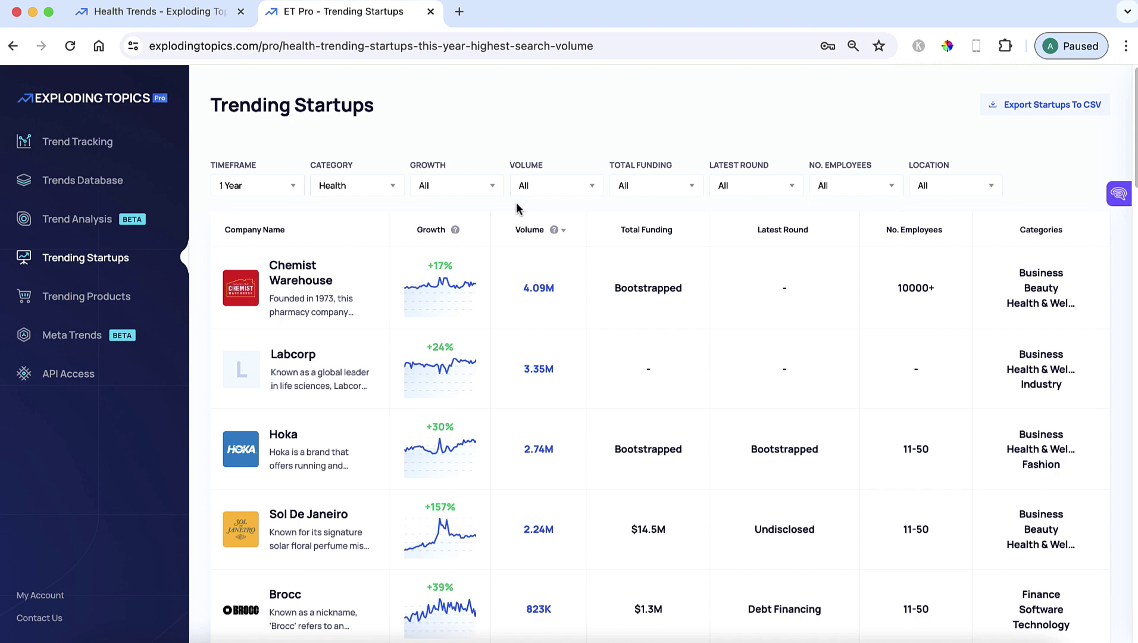
pyautogui.scroll(-3, 476, 292)
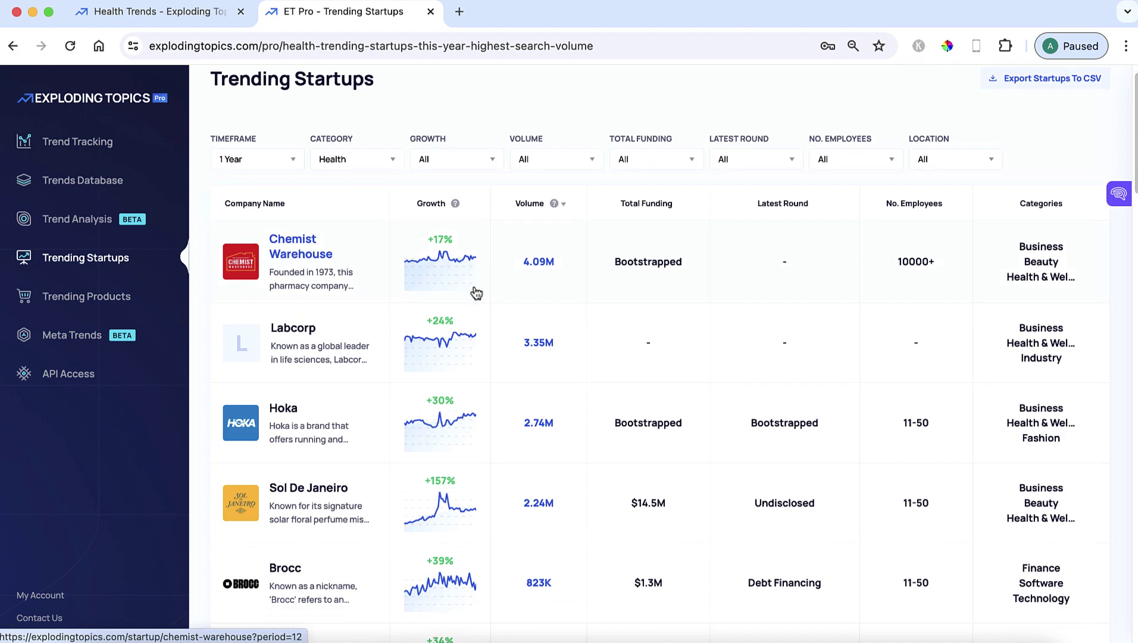
pyautogui.scroll(-5, 476, 292)
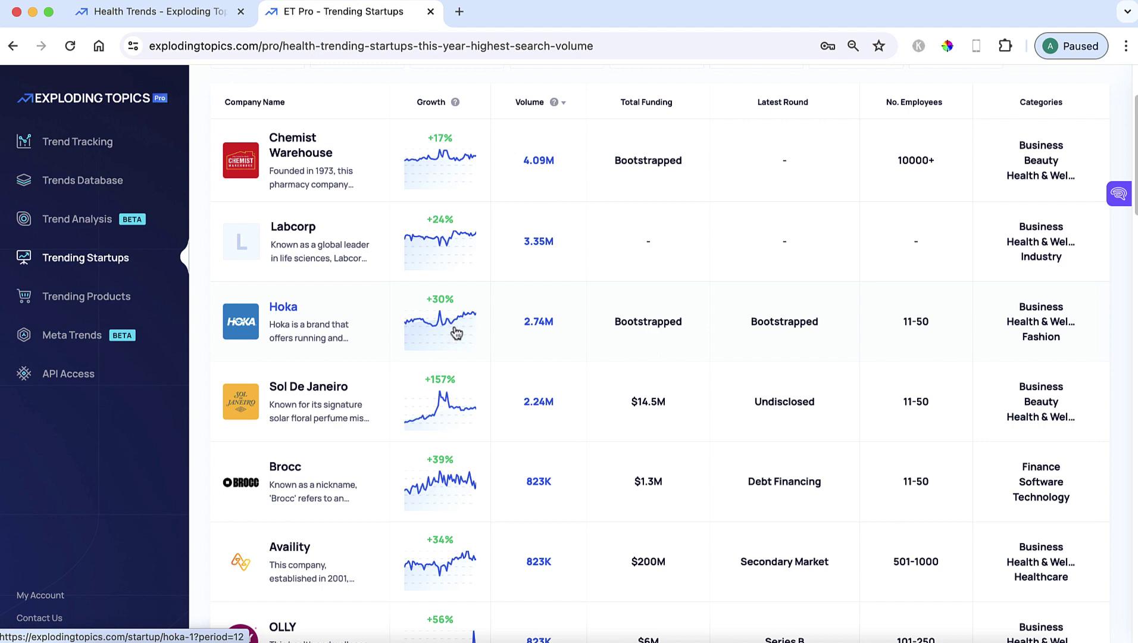
pyautogui.scroll(-8, 456, 332)
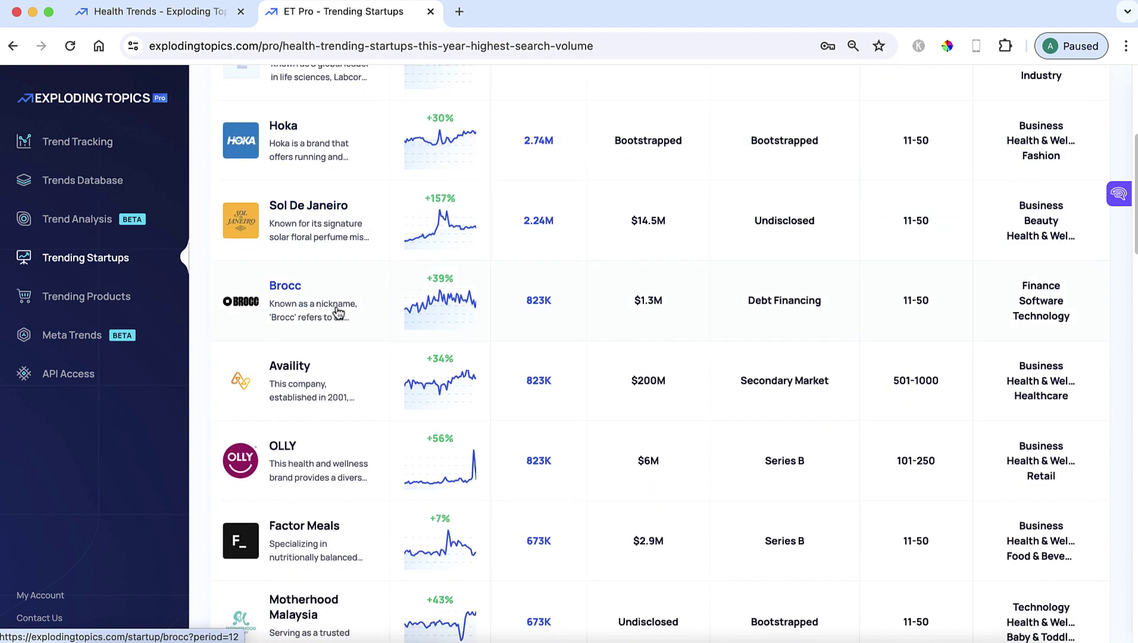
pyautogui.scroll(-14, 449, 311)
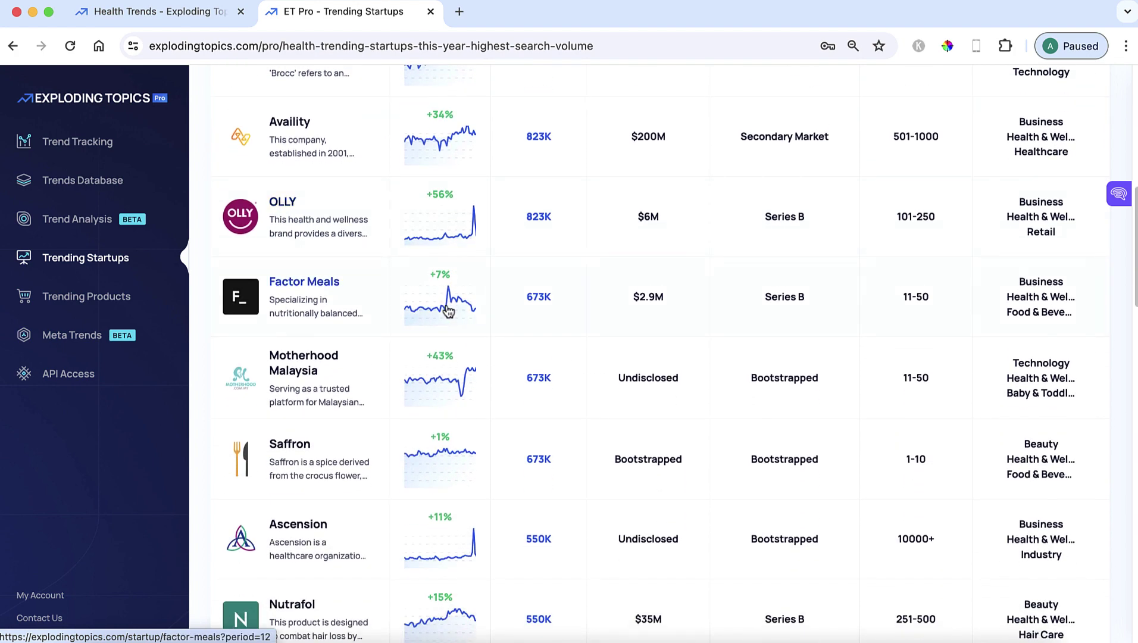
pyautogui.scroll(-10, 448, 311)
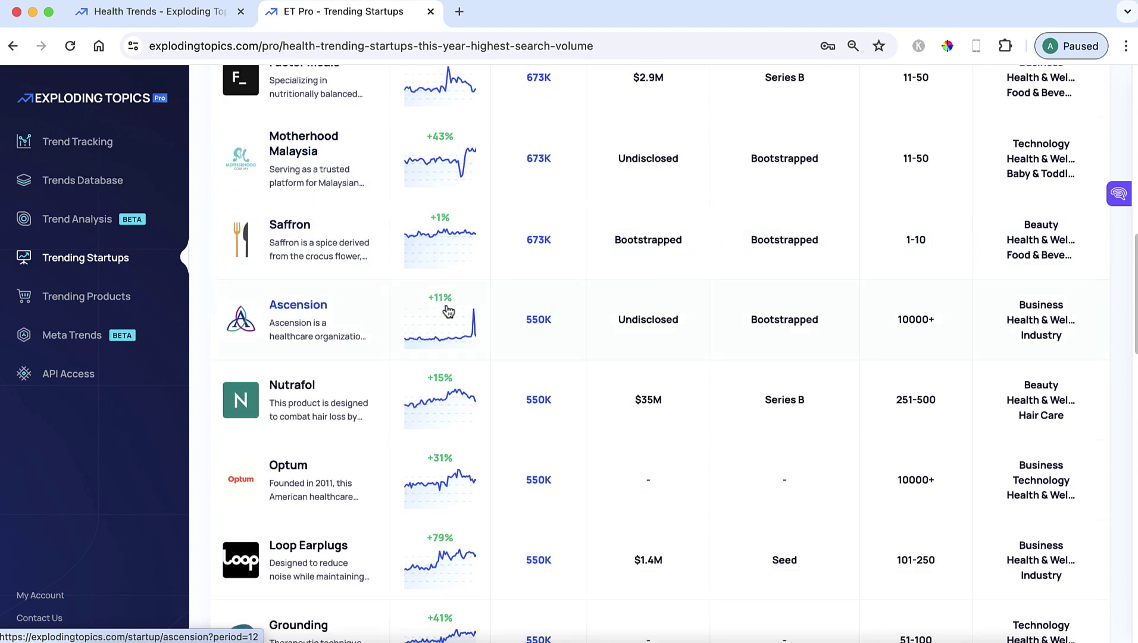
pyautogui.scroll(-3, 449, 311)
pyautogui.scroll(-3, 448, 311)
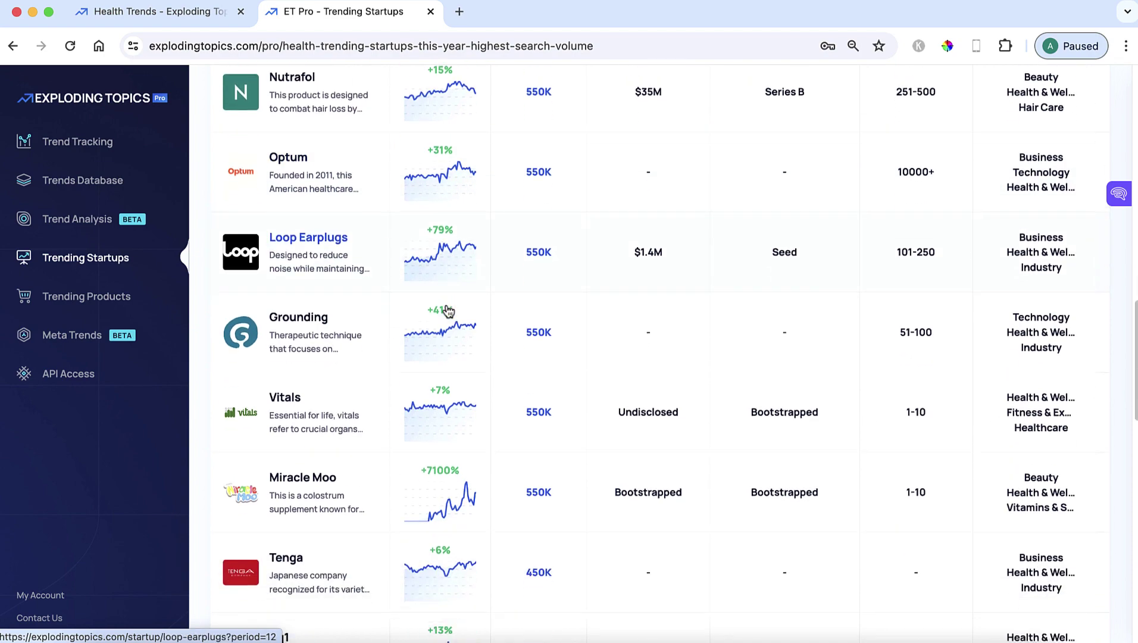
pyautogui.scroll(15, 448, 311)
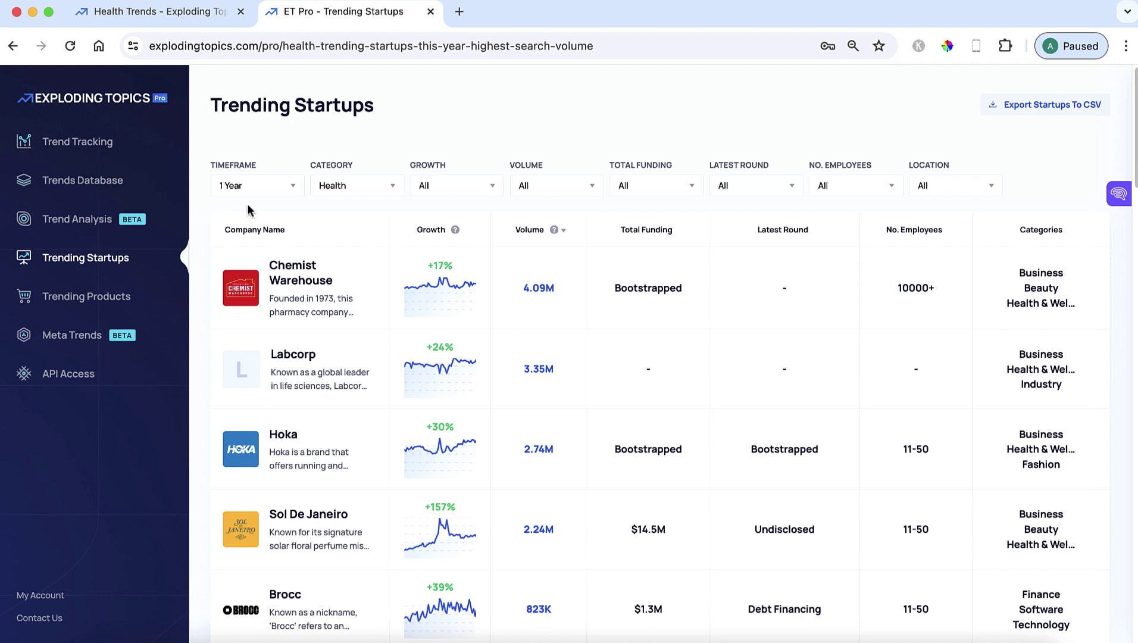
# Open the Trending Products list and filter it to a 1 Year timeframe, the Health category and Exponential (101%+) growth.
pyautogui.click(95, 297)
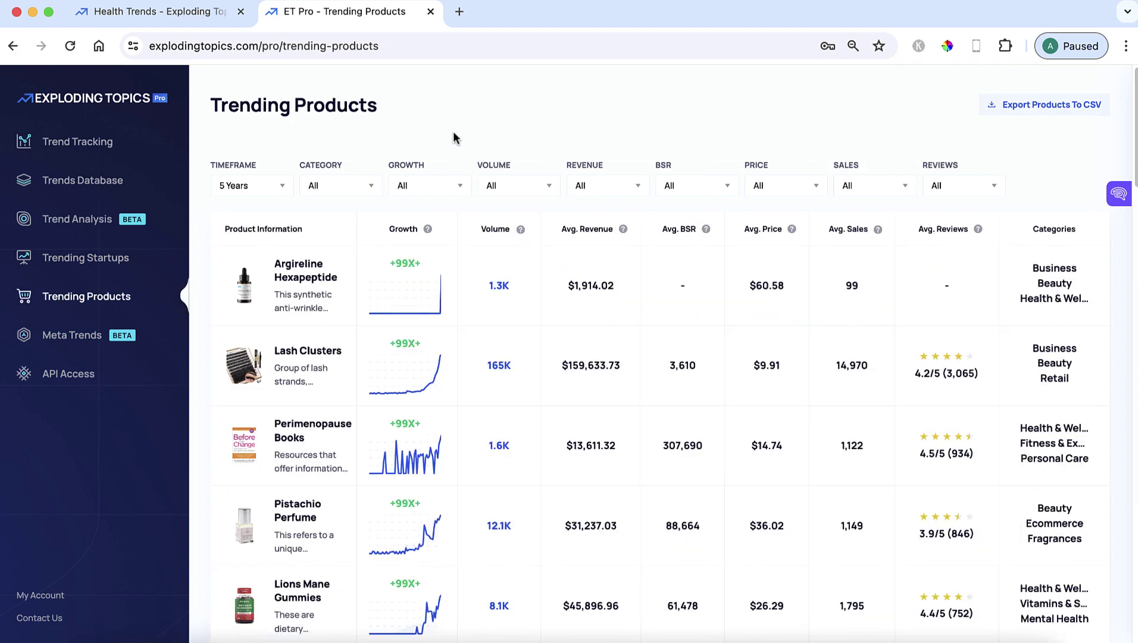
pyautogui.click(275, 191)
pyautogui.click(244, 326)
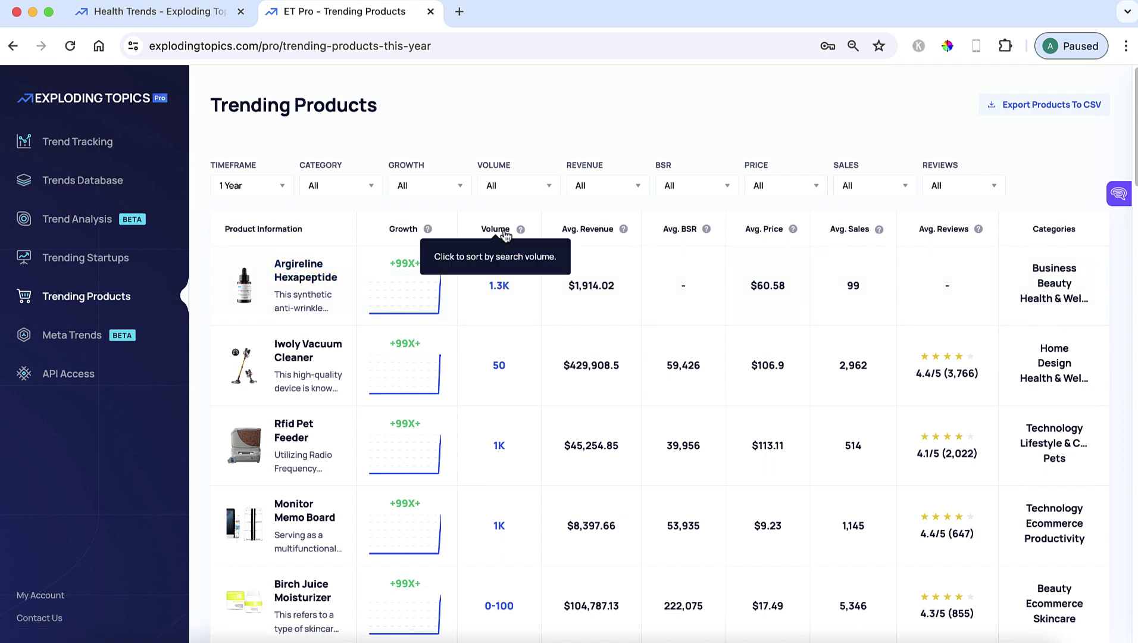
pyautogui.click(375, 187)
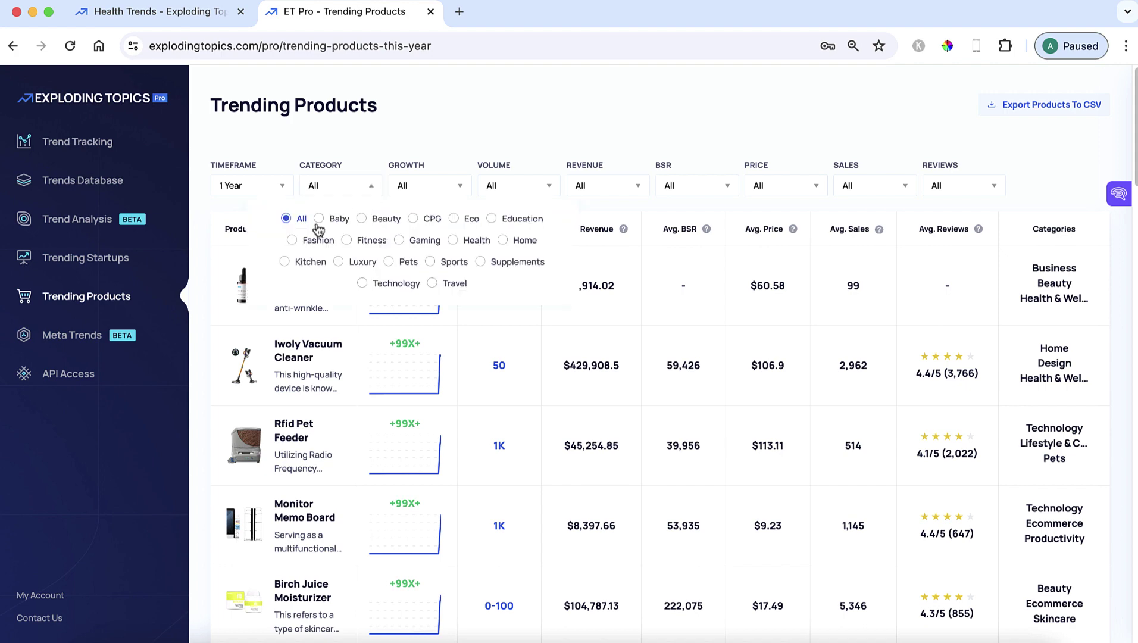
pyautogui.click(461, 243)
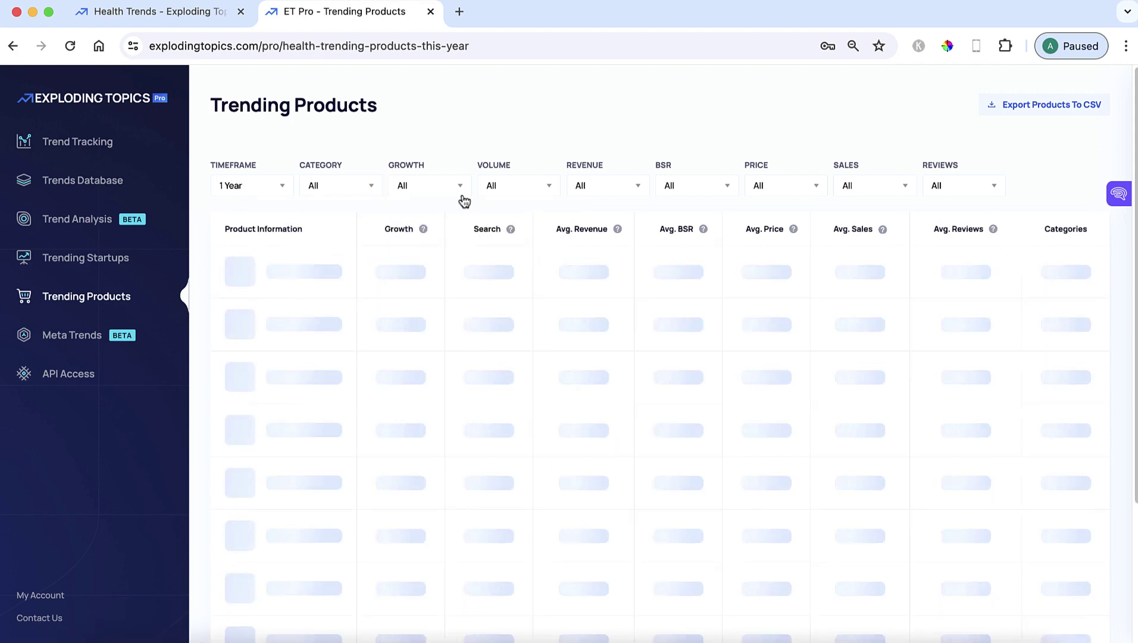
pyautogui.click(463, 189)
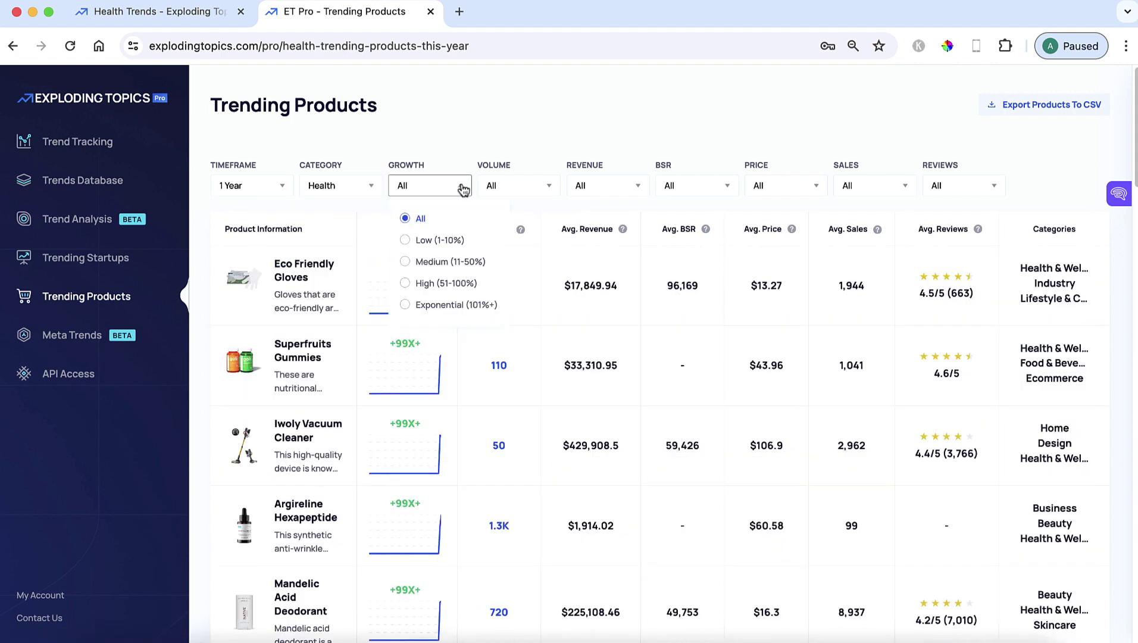
pyautogui.click(406, 306)
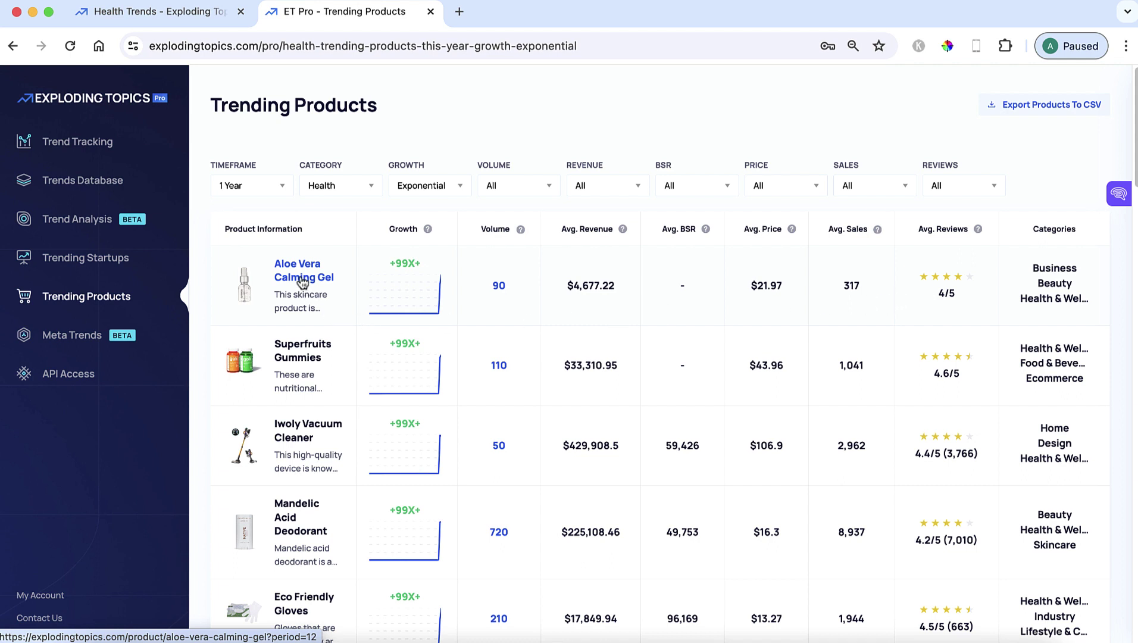
# Browse the filtered health products and view the Height Gummies product details, returning to the list when done.
pyautogui.scroll(-5, 593, 307)
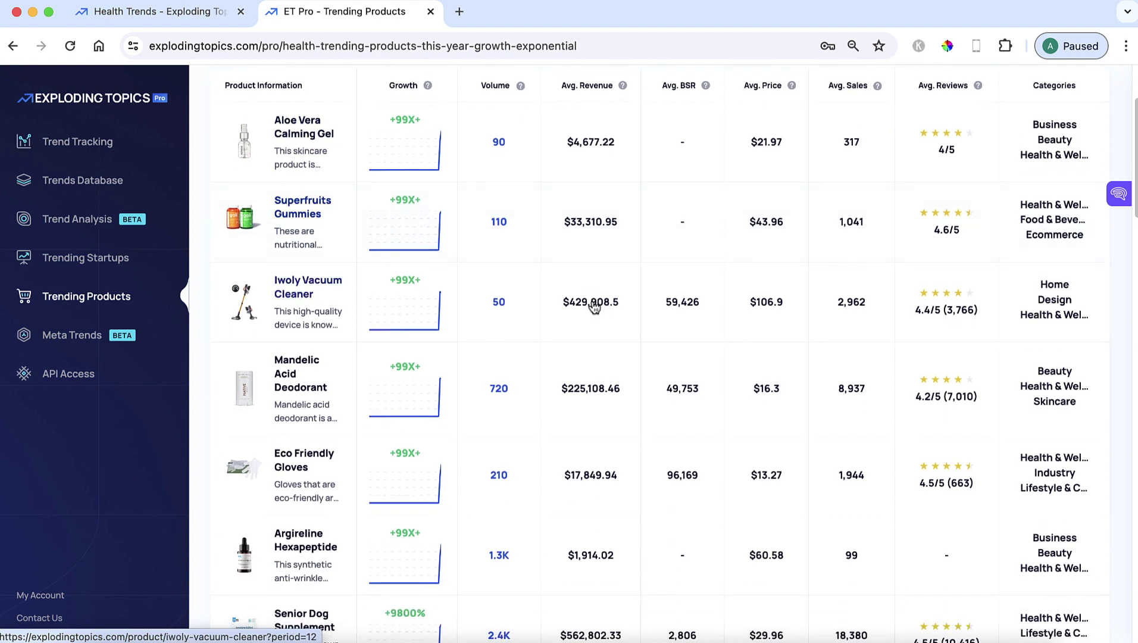
pyautogui.scroll(-5, 594, 306)
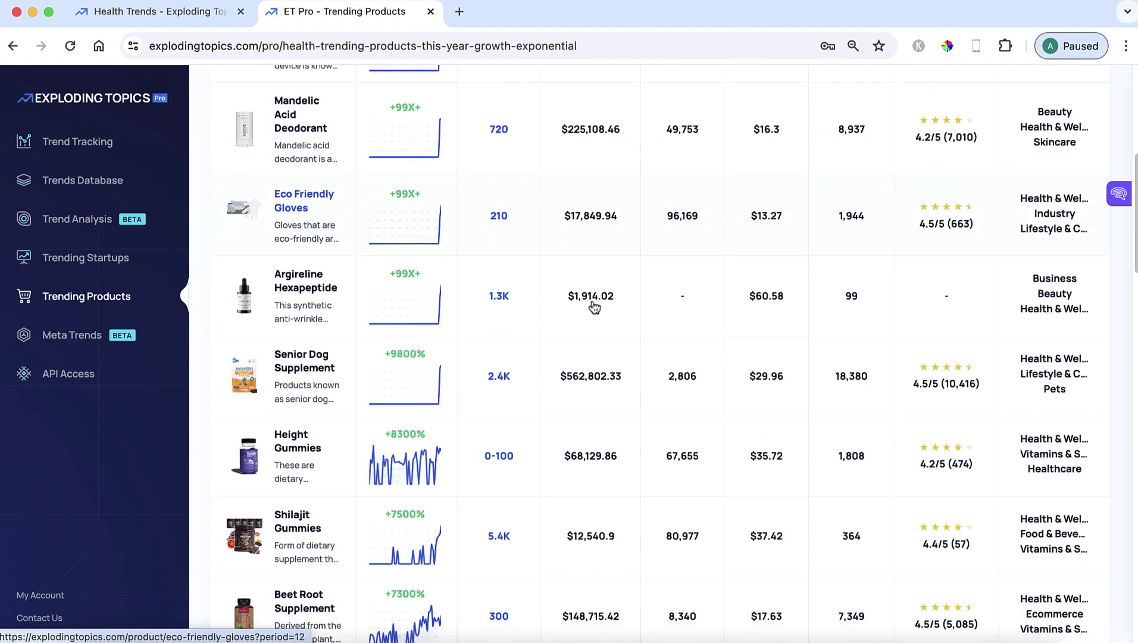
pyautogui.scroll(-2, 594, 306)
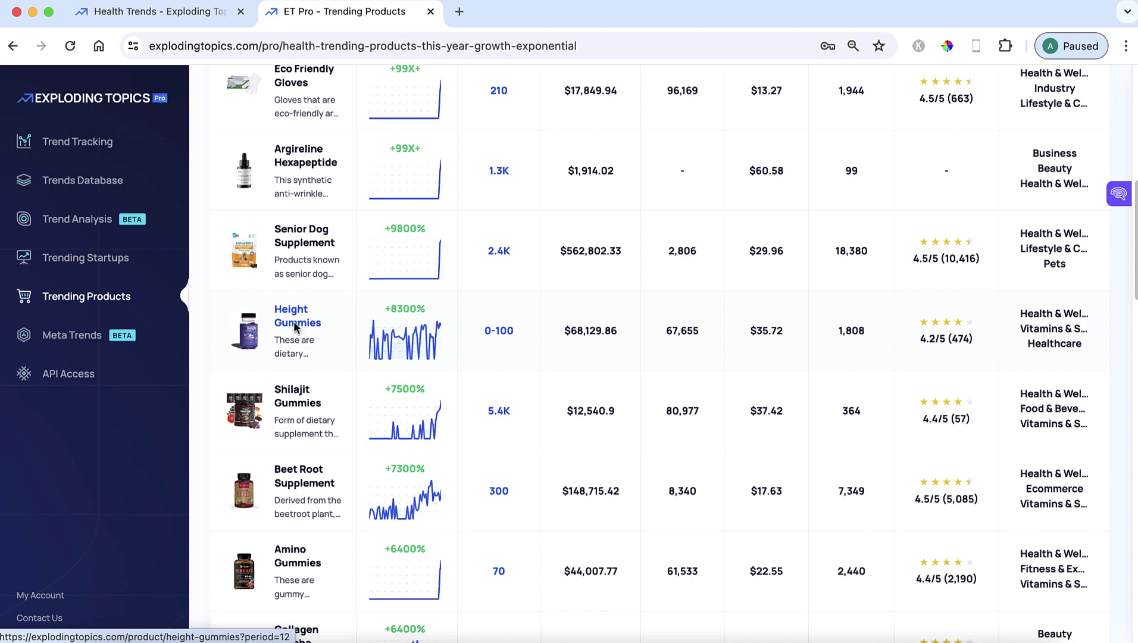
pyautogui.click(293, 320)
pyautogui.scroll(-2, 520, 331)
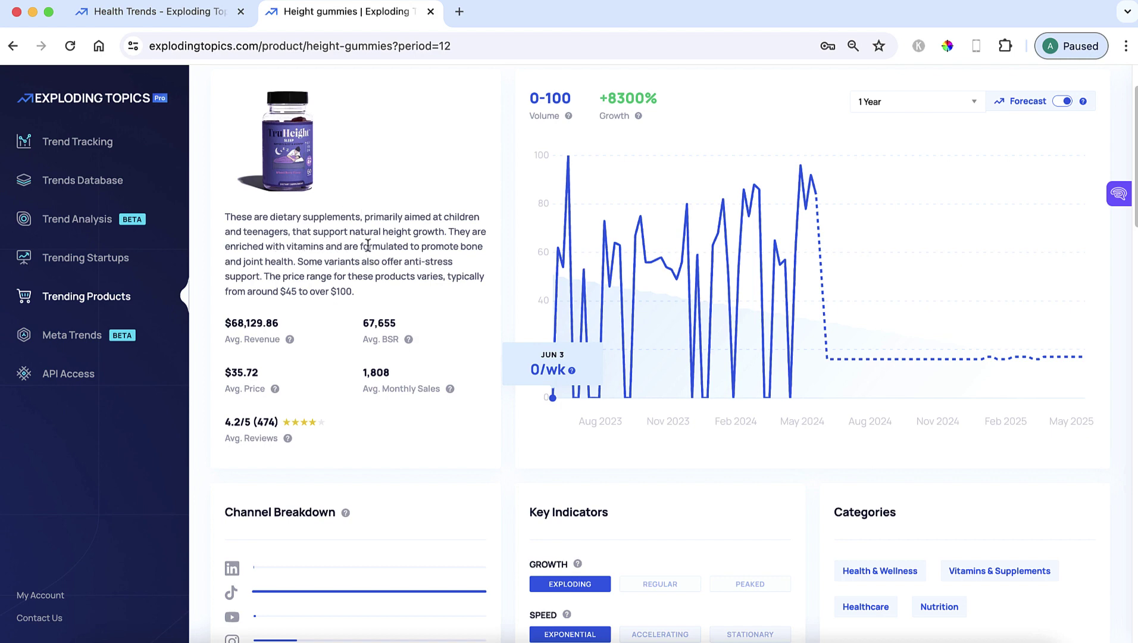
pyautogui.click(11, 46)
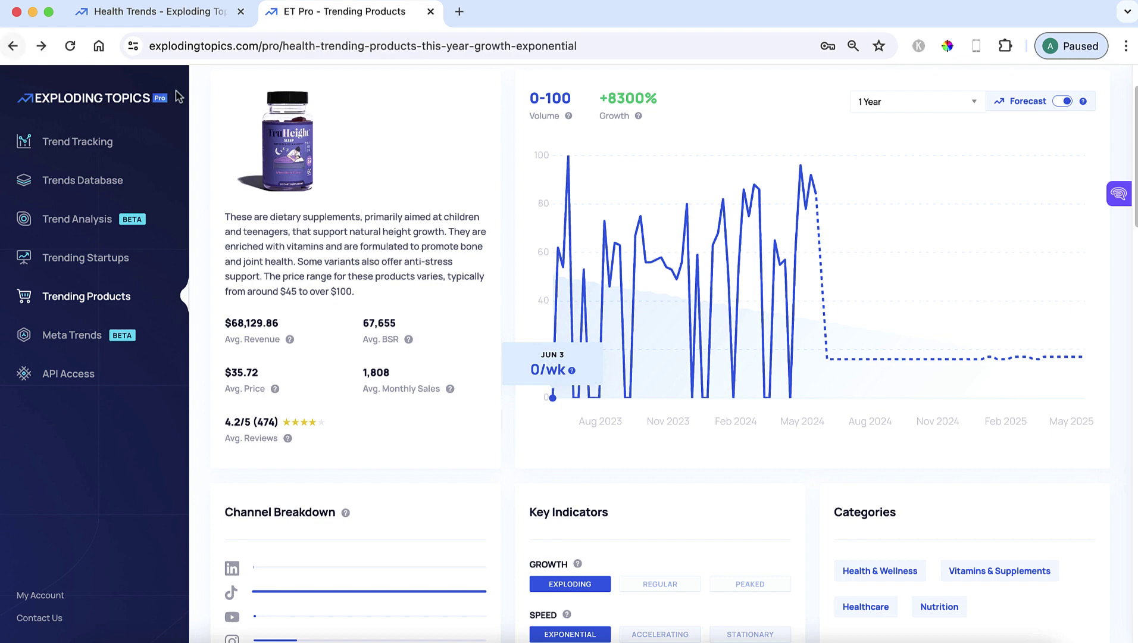
# Open the Shilajit Gummies product and examine its description, sales metrics and search volume forecast chart.
pyautogui.scroll(-2, 516, 308)
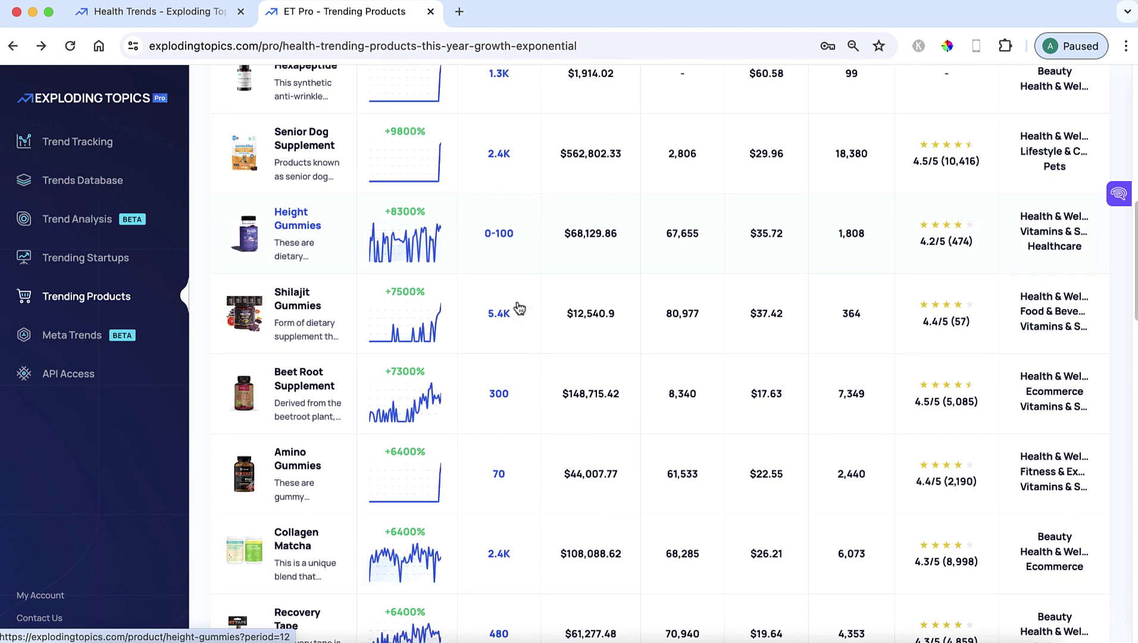
pyautogui.click(300, 307)
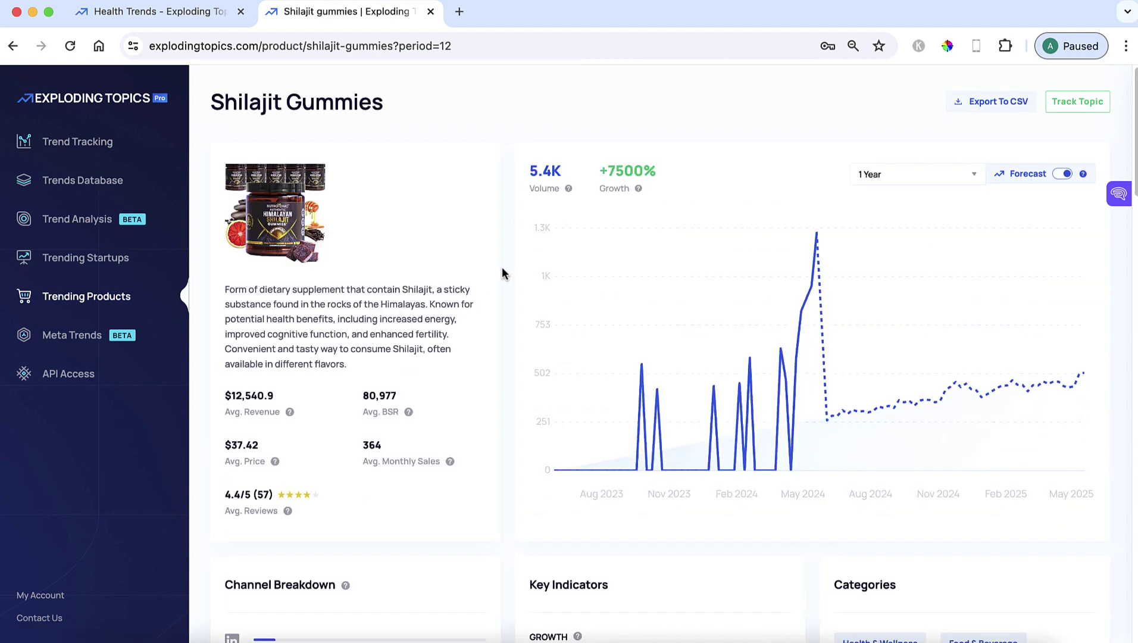
pyautogui.scroll(-3, 502, 268)
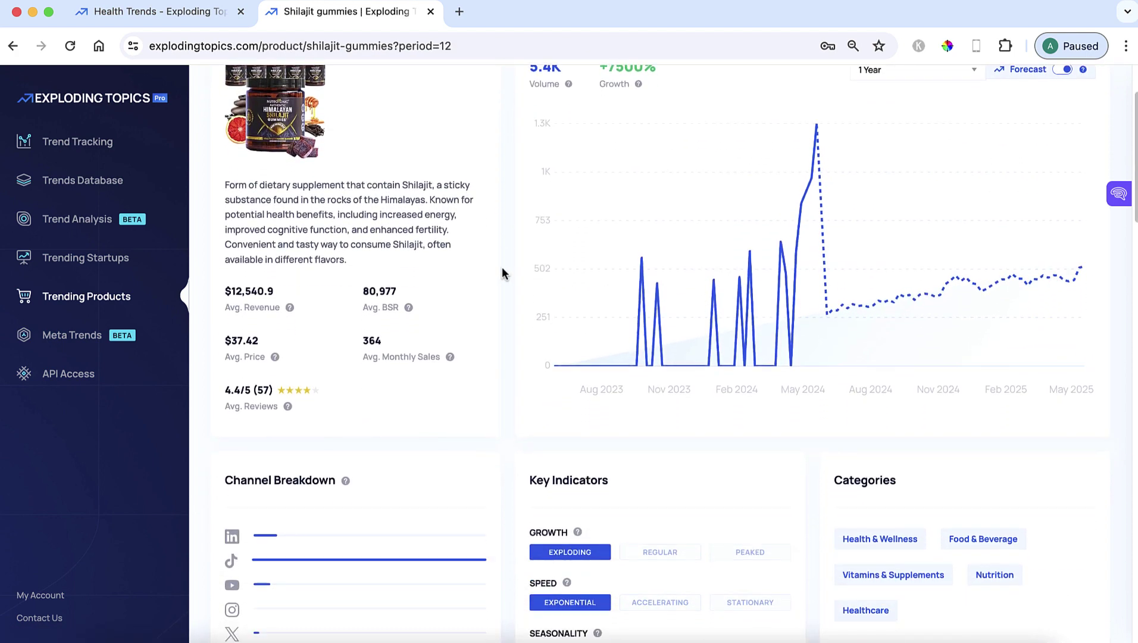
pyautogui.scroll(1, 501, 267)
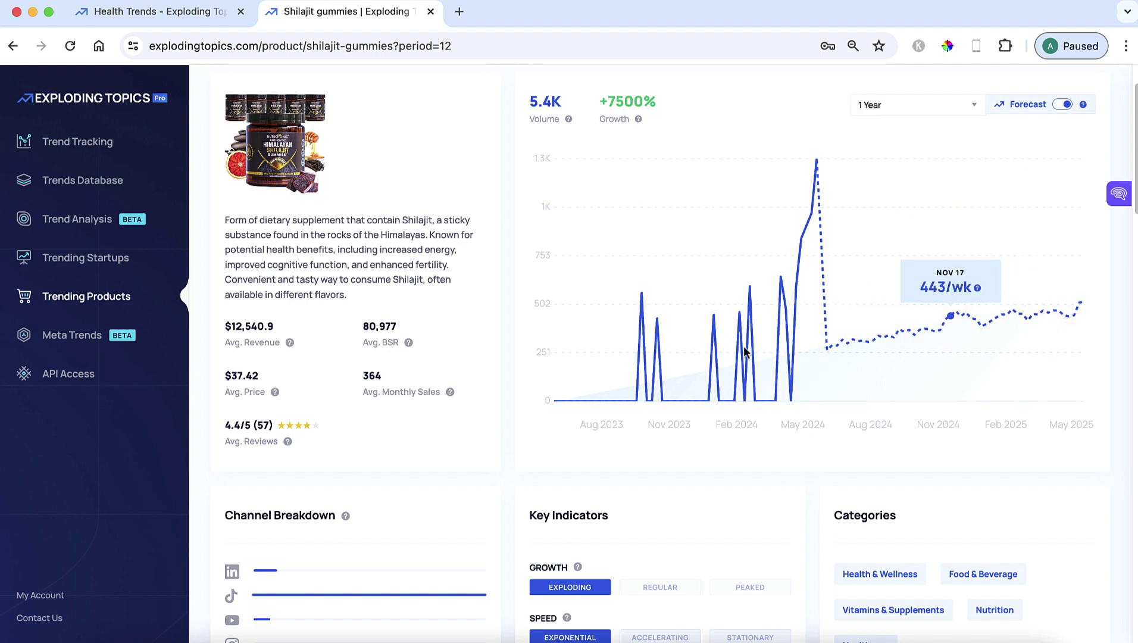
# Review the Top Sellers of Shilajit Gummies, comparing their monthly sales, prices, reviews, sellers and brands.
pyautogui.scroll(-9, 507, 384)
pyautogui.scroll(-4, 505, 386)
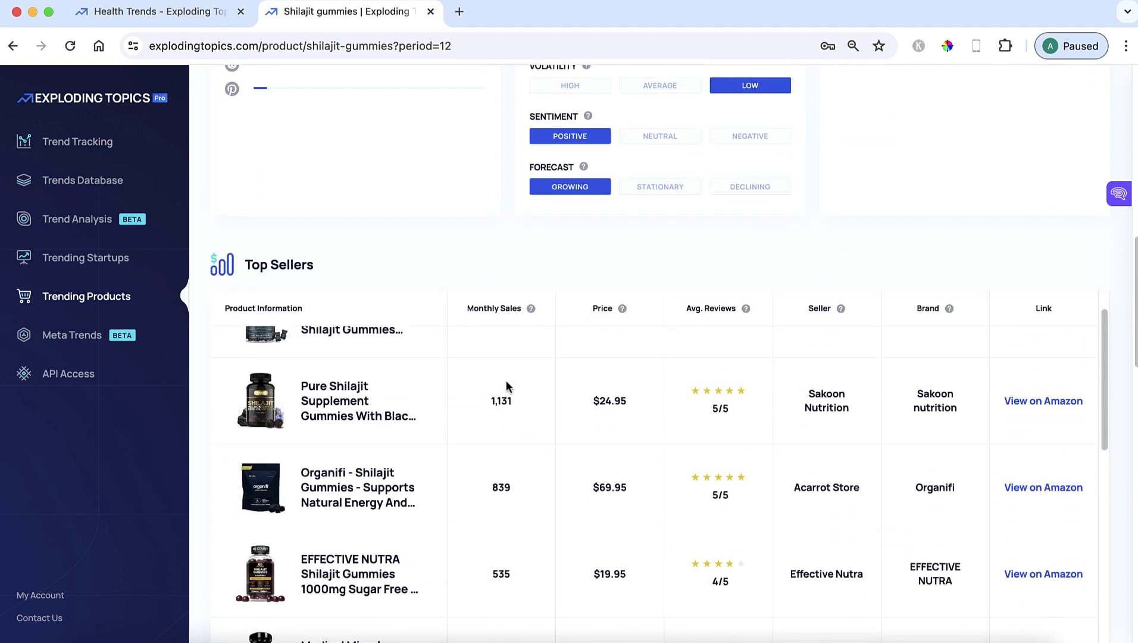
pyautogui.scroll(3, 506, 386)
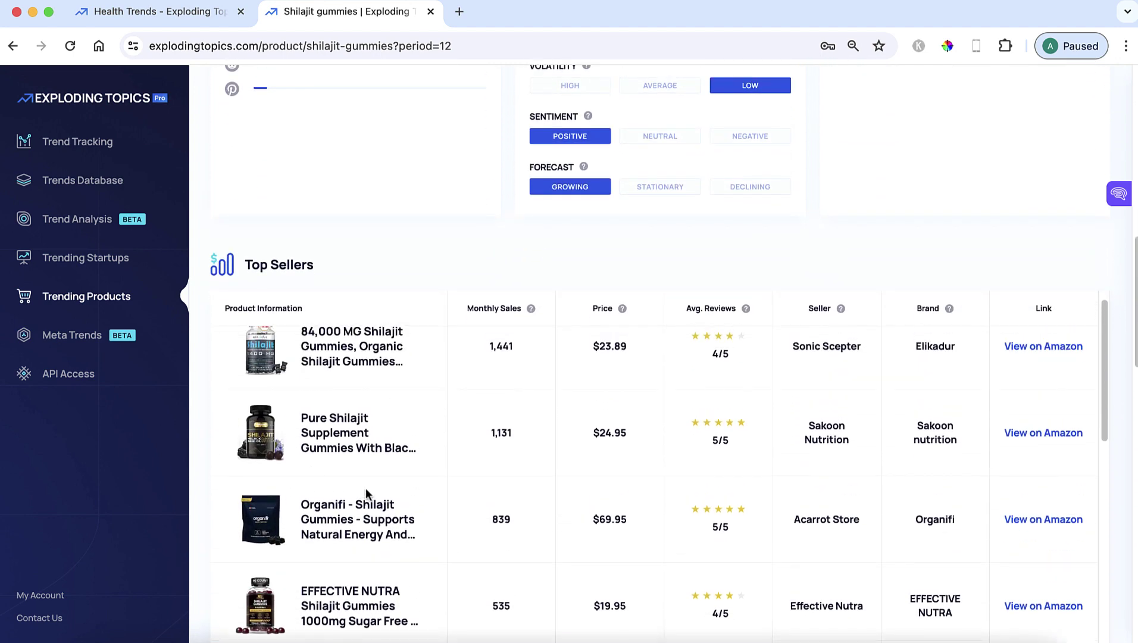
pyautogui.scroll(-5, 424, 479)
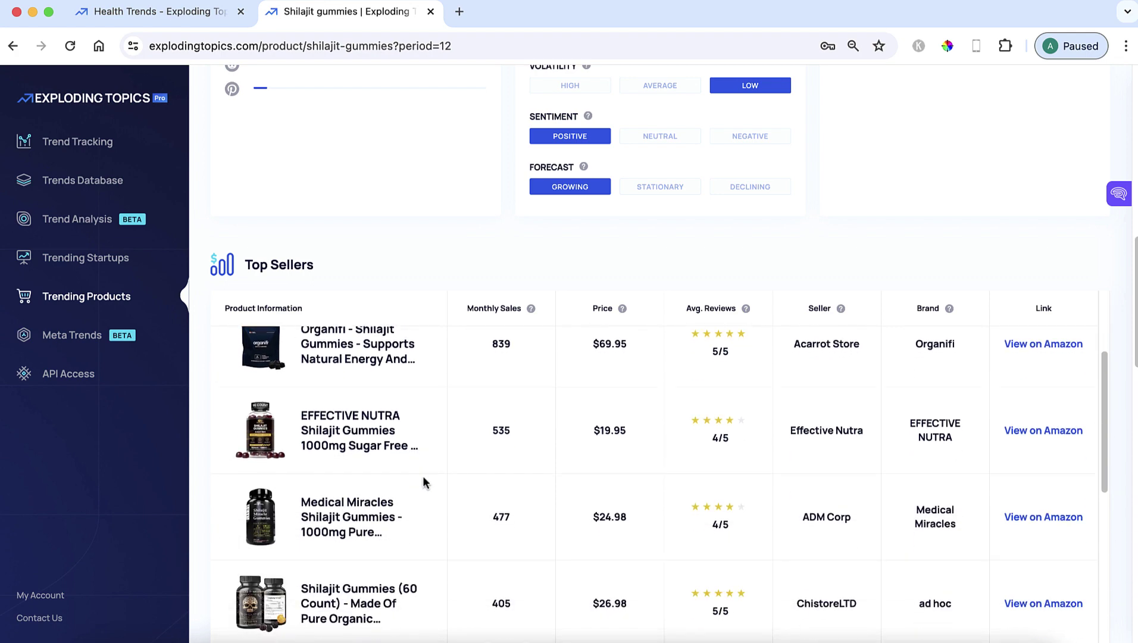
pyautogui.scroll(-4, 423, 479)
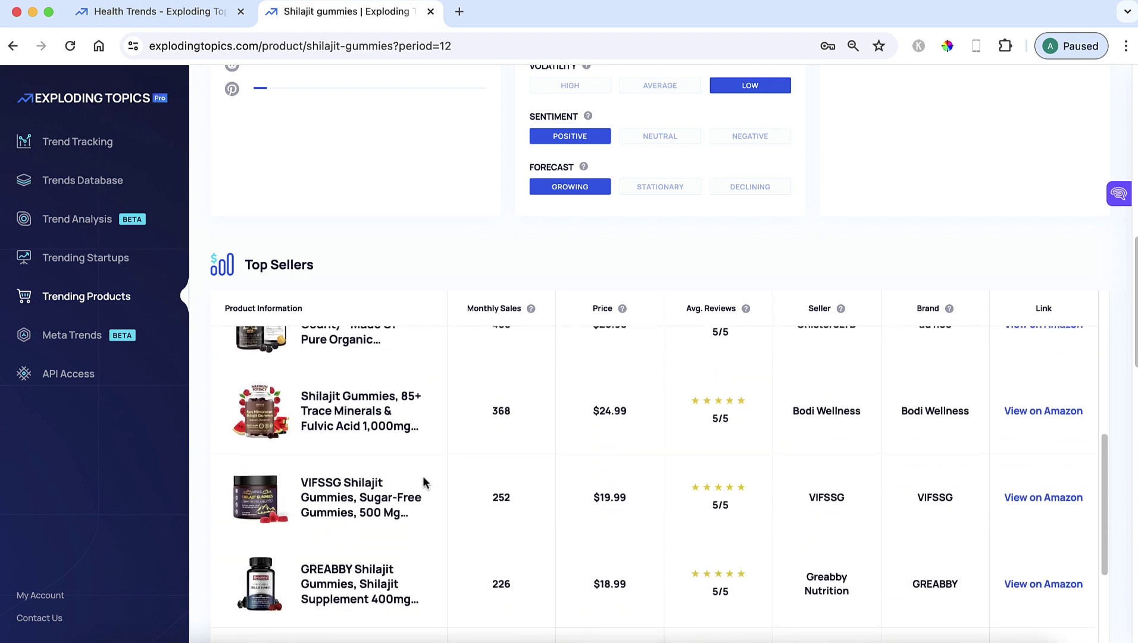
pyautogui.scroll(9, 424, 482)
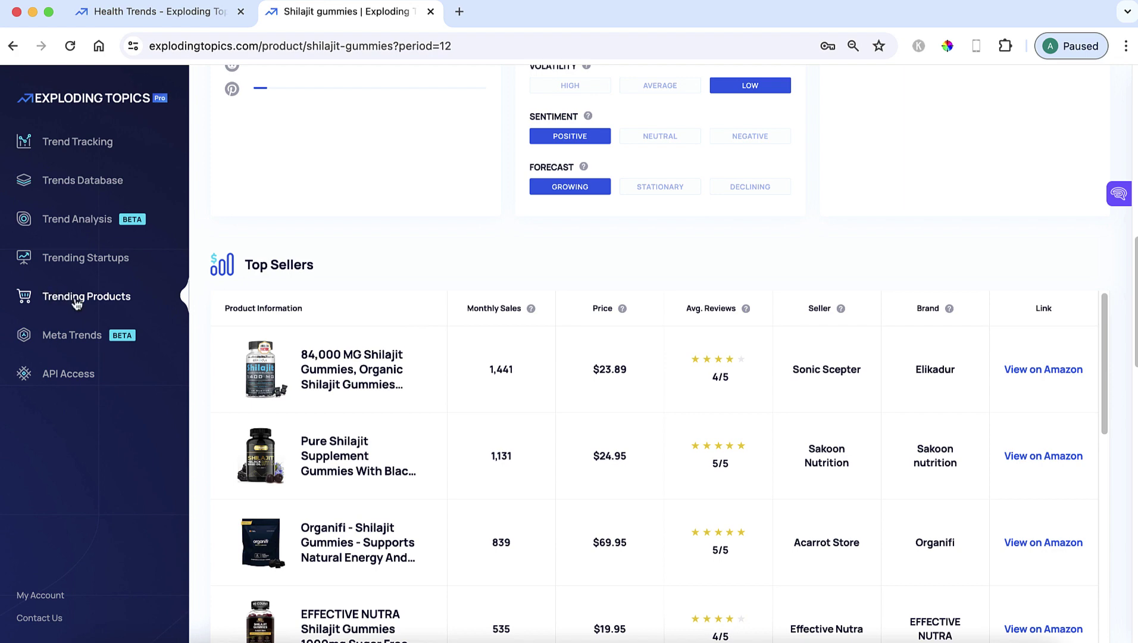
# Return to the full Trending Products list and look through the Growth and Volume filter options.
pyautogui.click(77, 300)
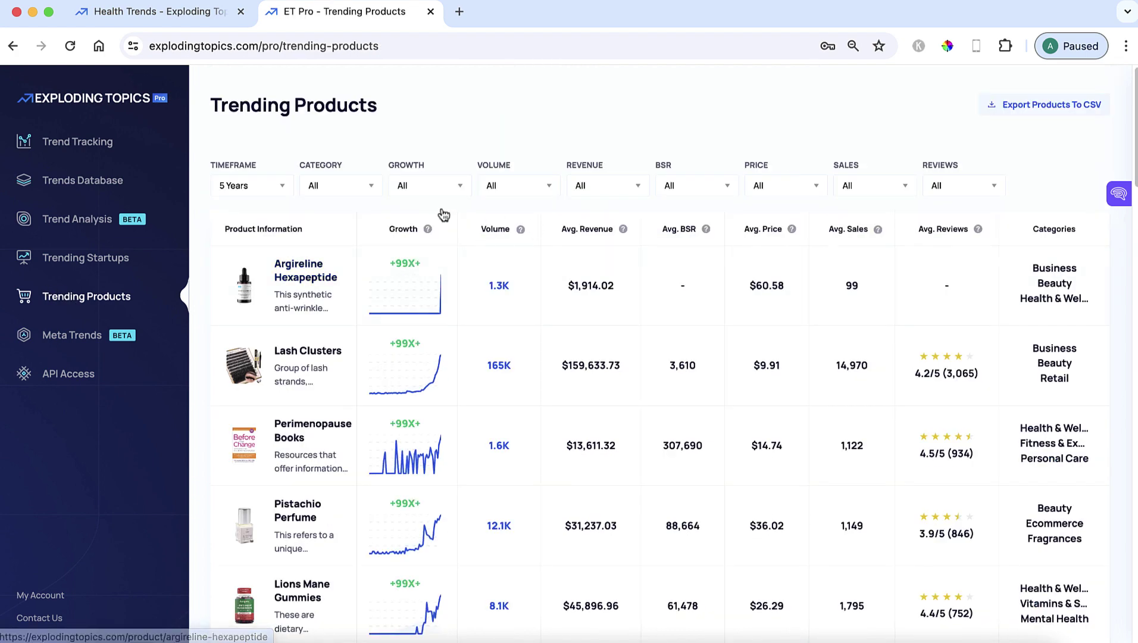
pyautogui.click(463, 189)
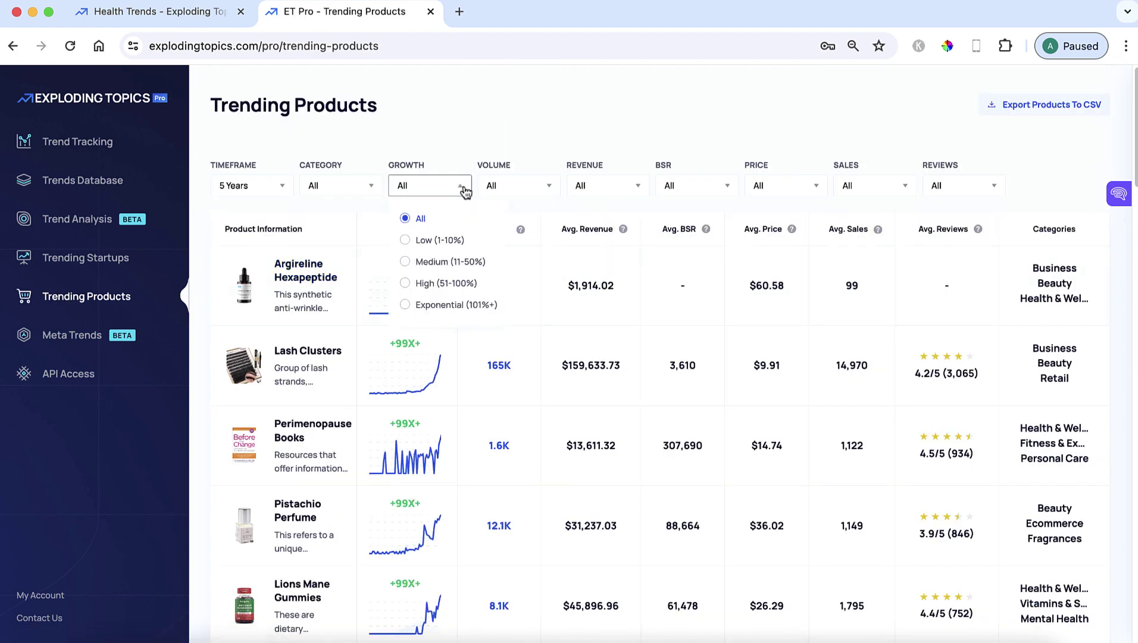
pyautogui.click(539, 189)
pyautogui.click(547, 191)
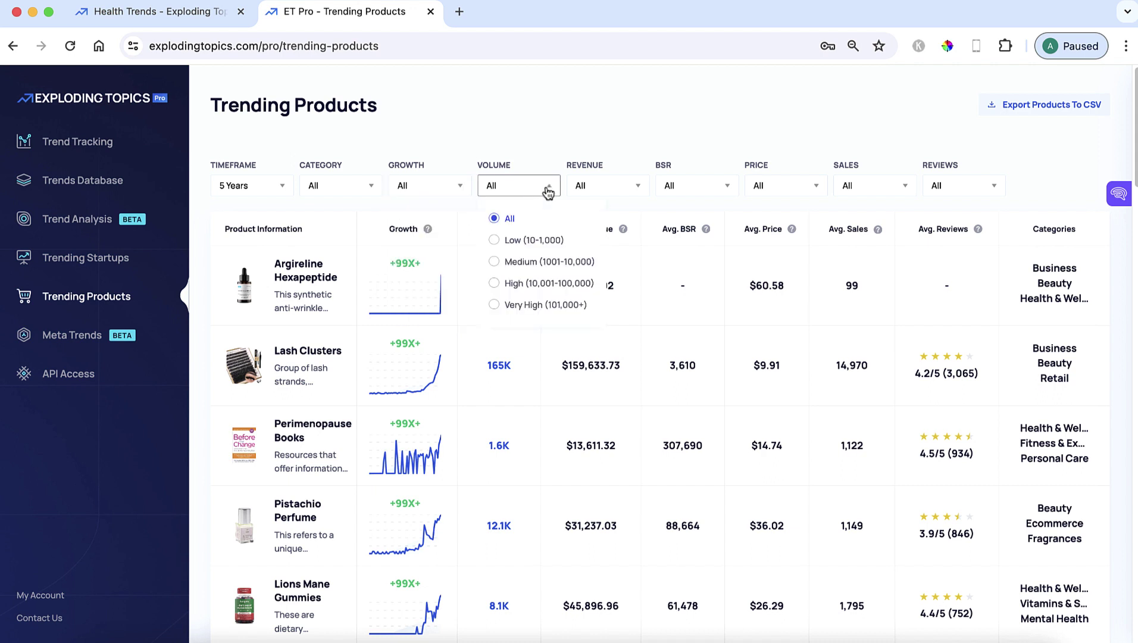
pyautogui.click(628, 206)
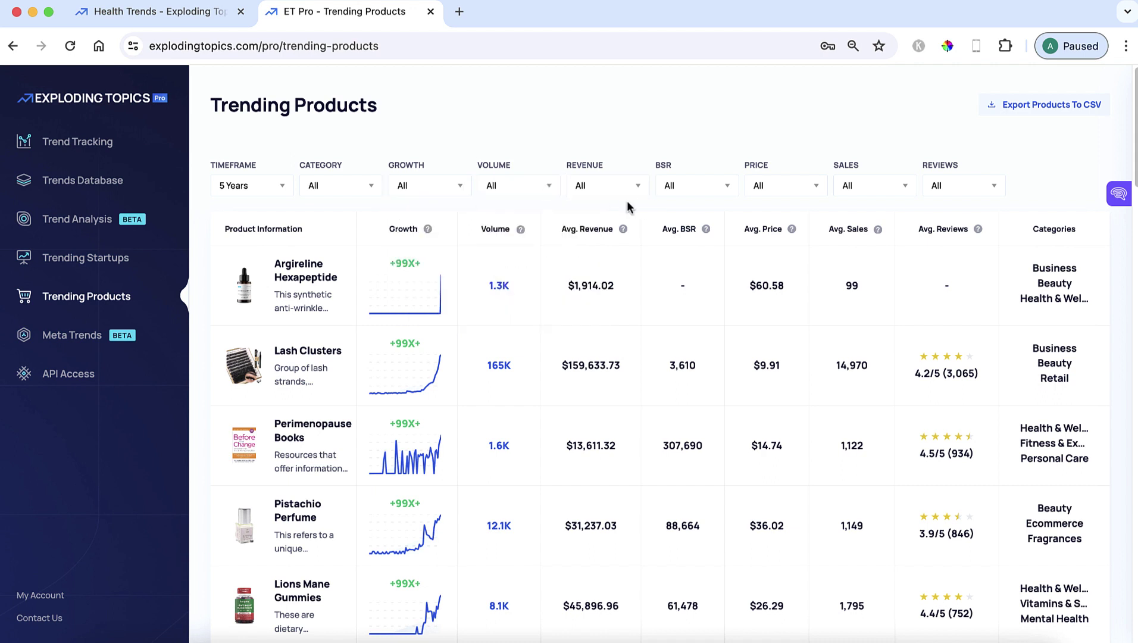
# Filter the trending products to a 1 Year timeframe and the Fitness category, and browse them ranked by highest search volume.
pyautogui.click(280, 187)
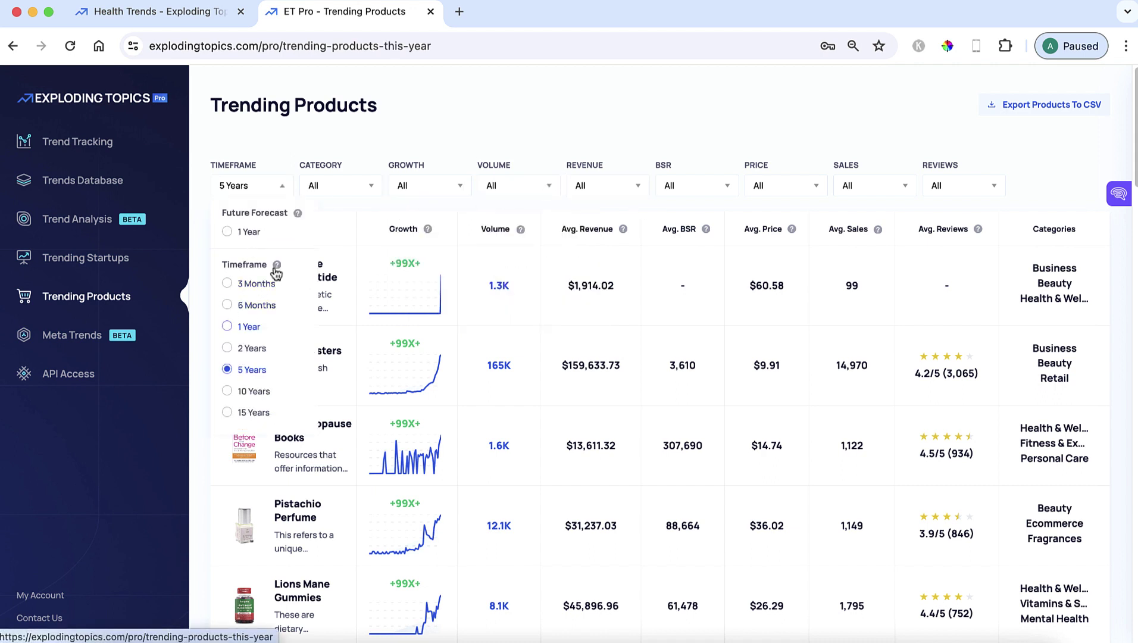
pyautogui.click(247, 326)
pyautogui.click(372, 186)
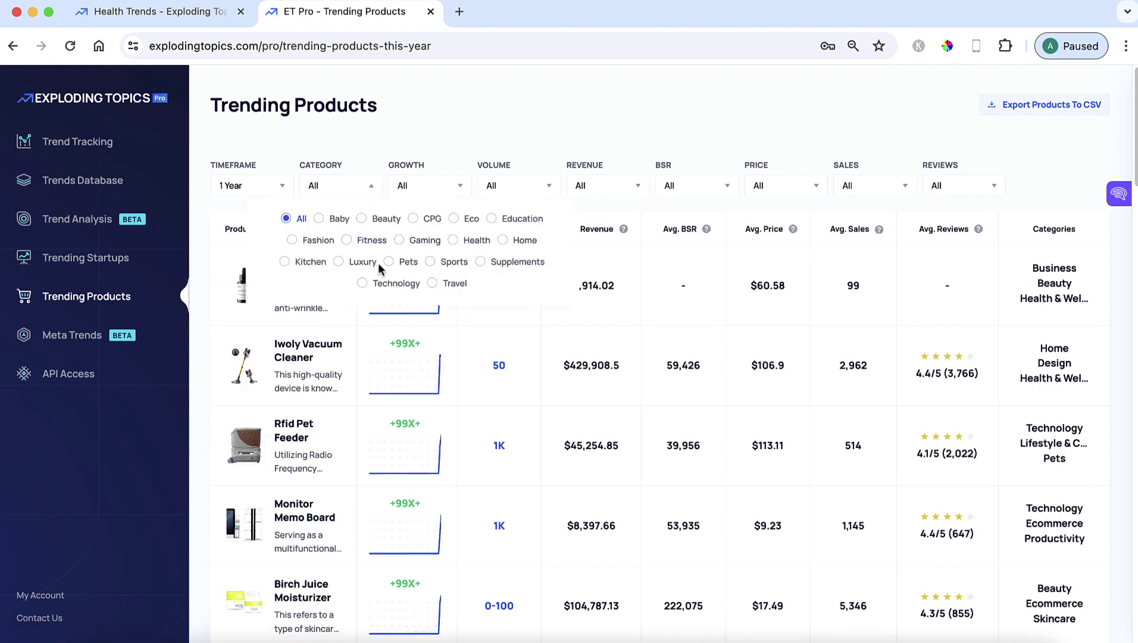
pyautogui.click(346, 239)
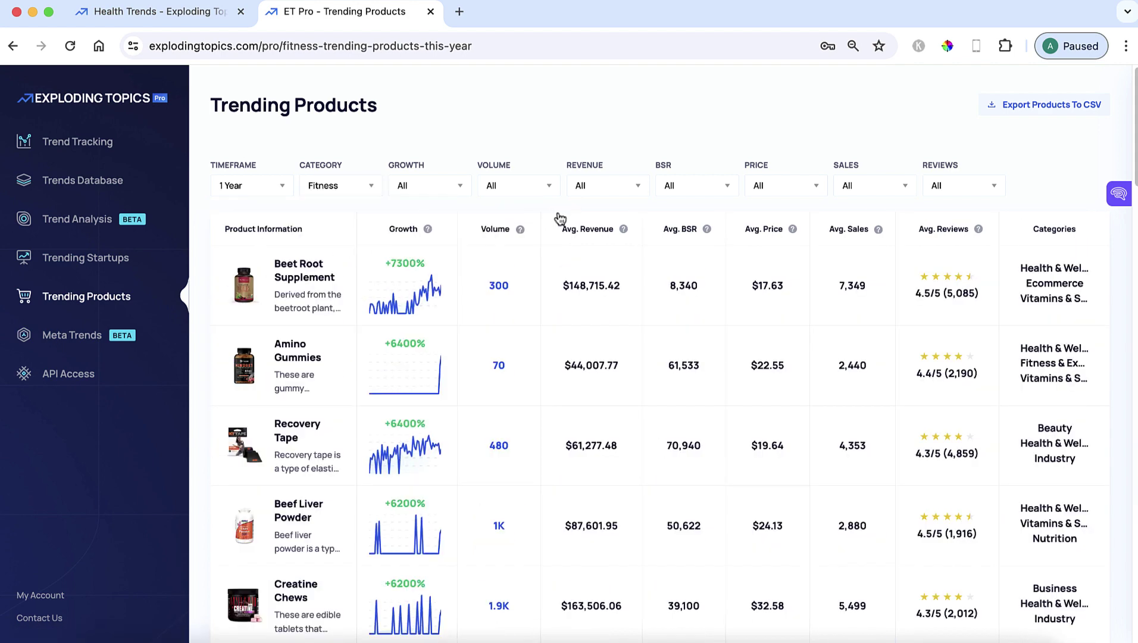
pyautogui.click(505, 234)
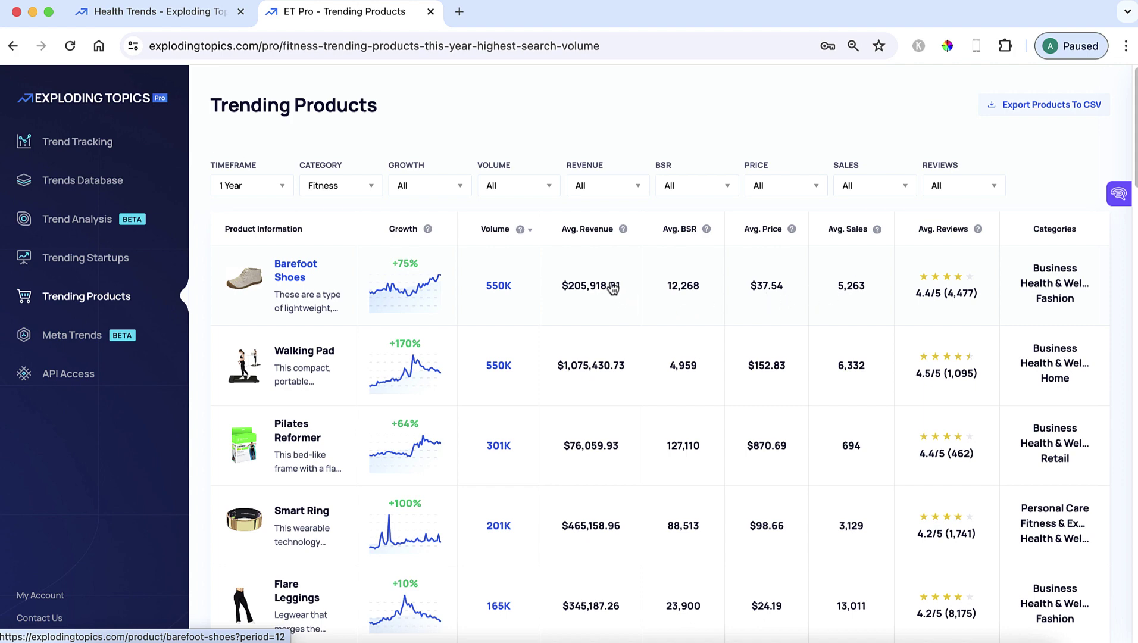
pyautogui.scroll(-4, 503, 305)
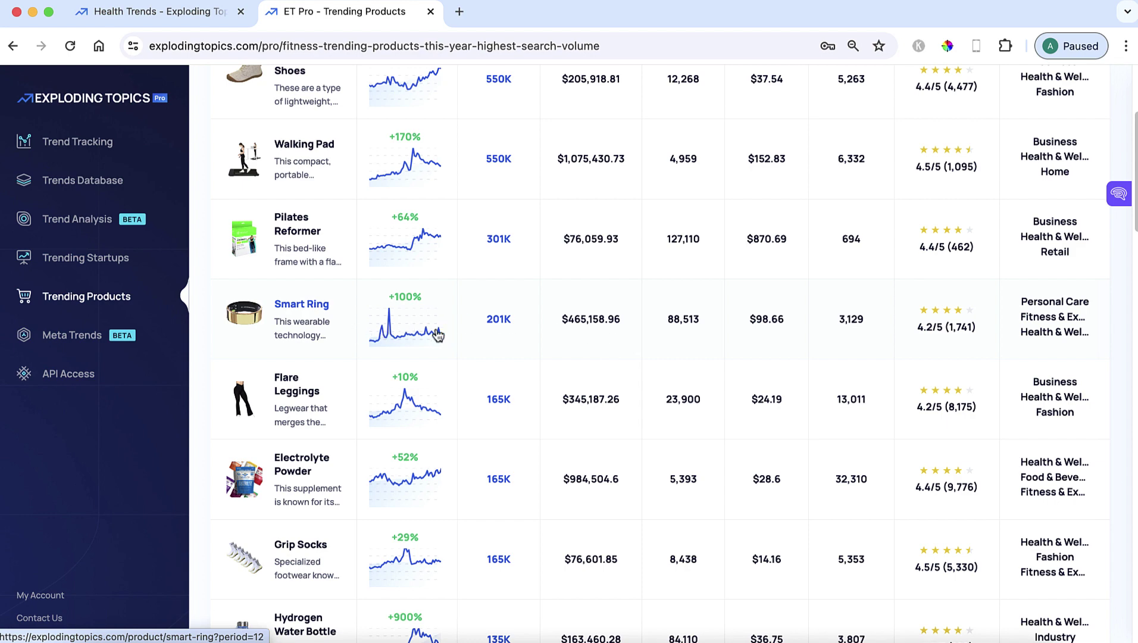
pyautogui.scroll(-5, 456, 338)
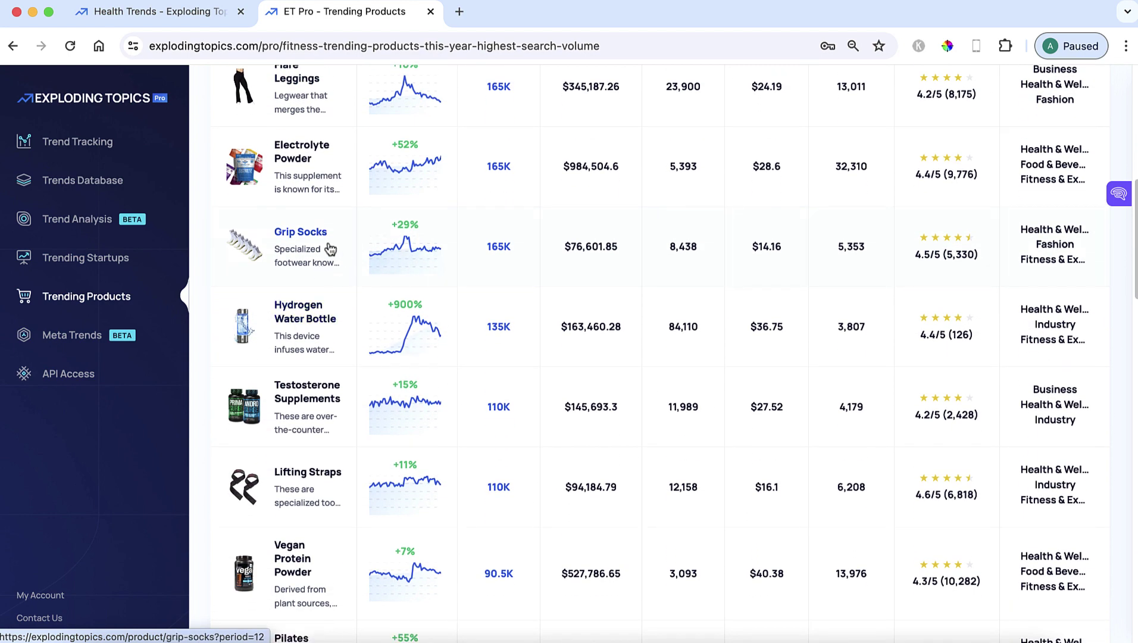
pyautogui.scroll(2, 486, 268)
pyautogui.scroll(4, 474, 263)
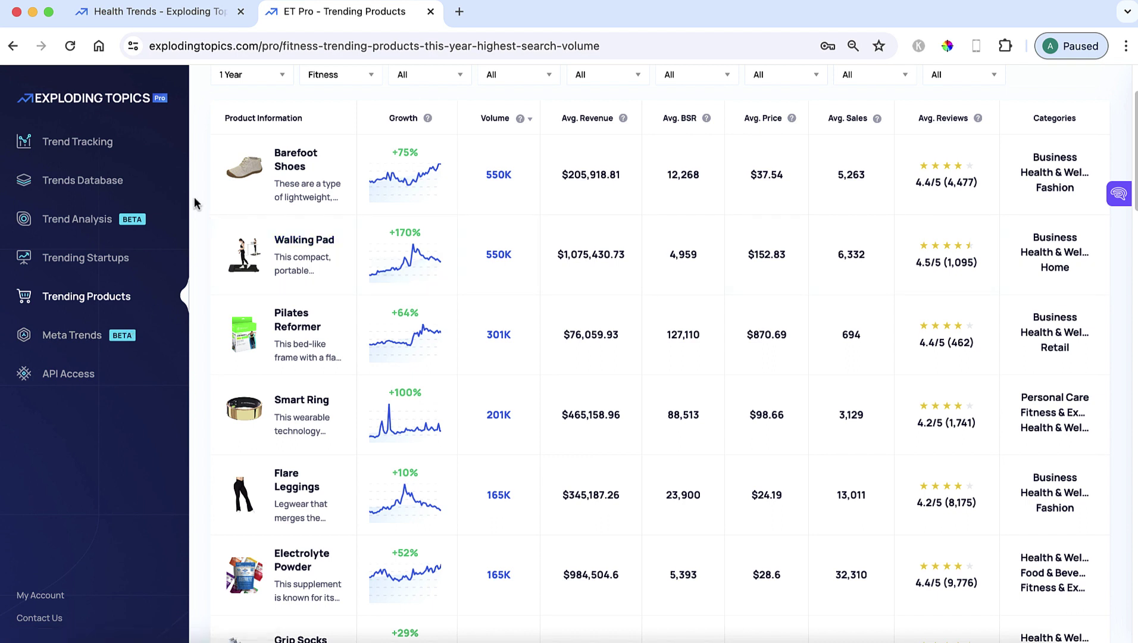
# Open the tracked topic How To Workout From Home in Trend Tracking and examine its forecast, channel breakdown, key indicators and related topics.
pyautogui.click(88, 146)
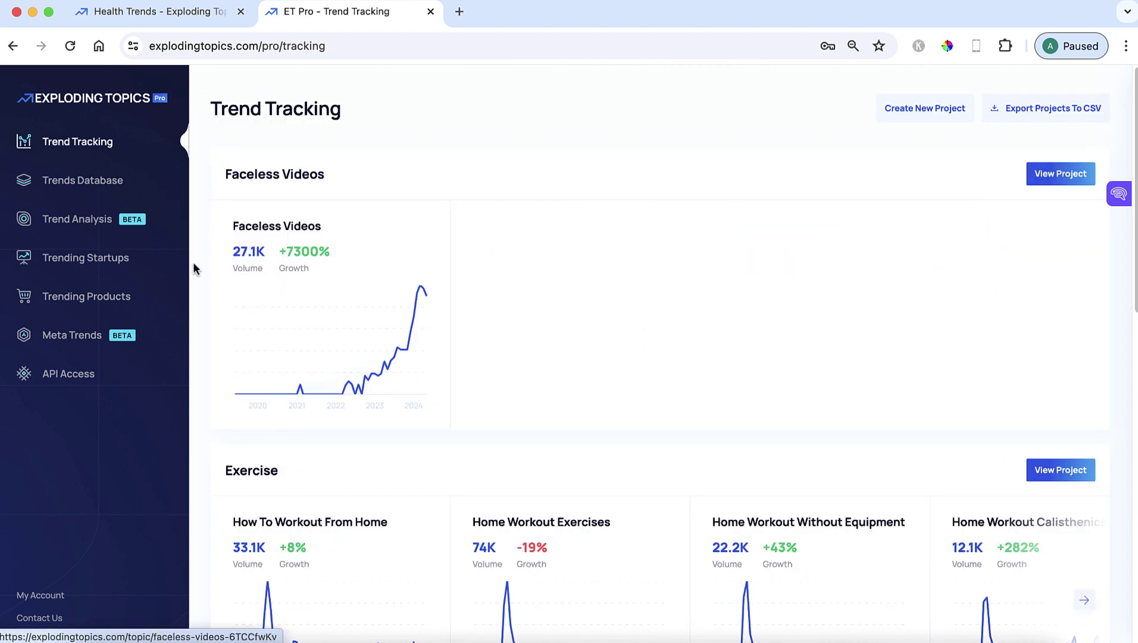
pyautogui.scroll(-5, 202, 325)
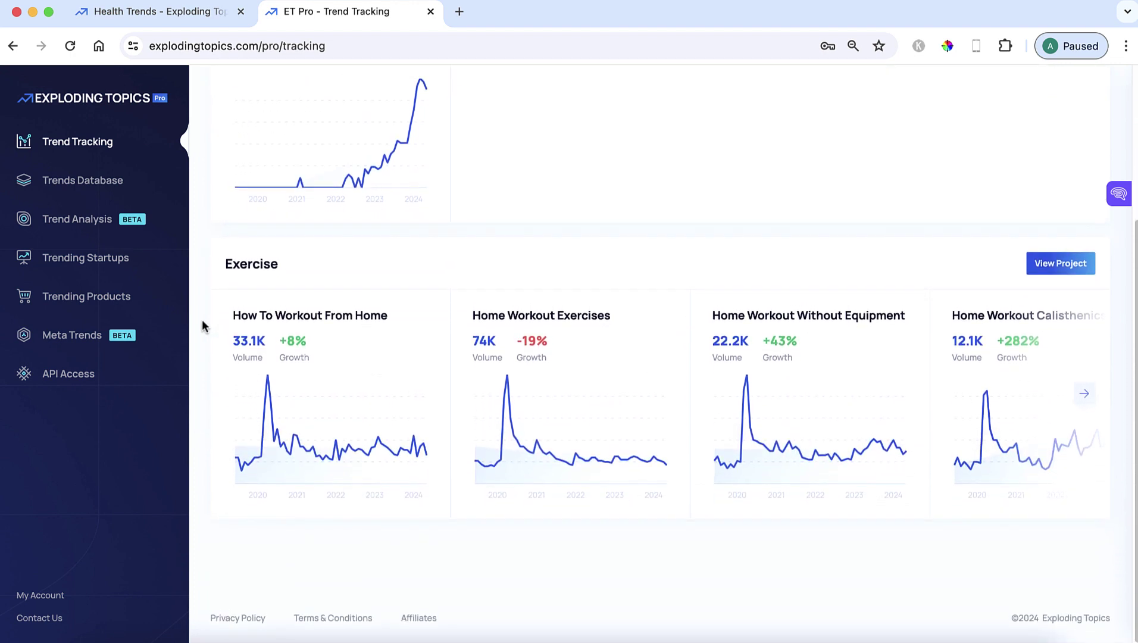
pyautogui.click(337, 321)
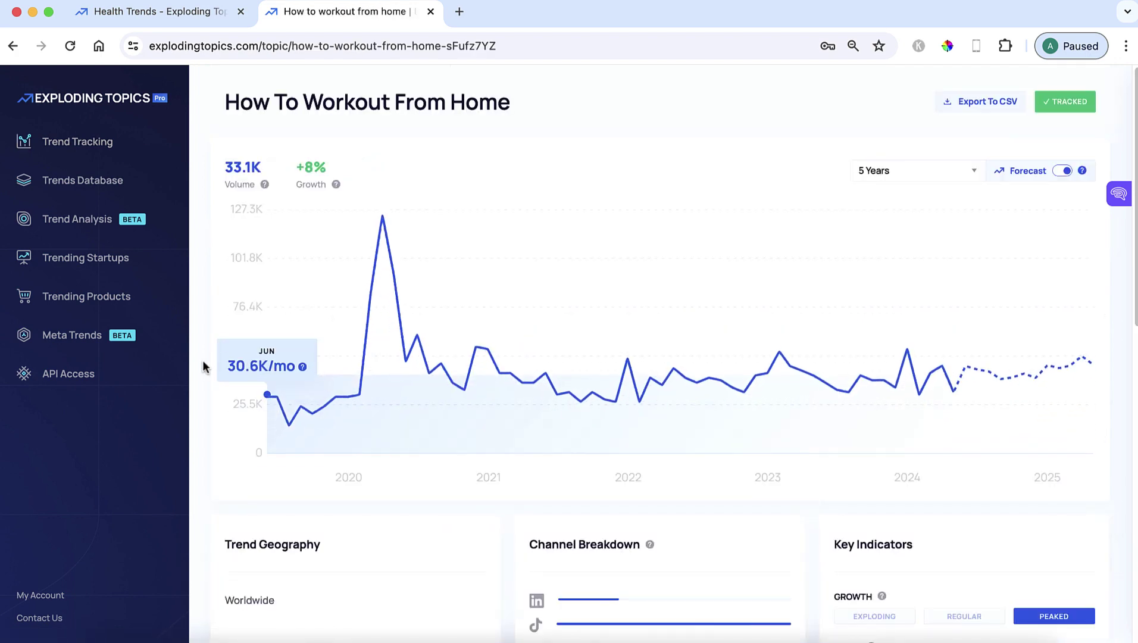
pyautogui.scroll(-2, 205, 363)
pyautogui.scroll(-5, 206, 358)
pyautogui.scroll(3, 205, 358)
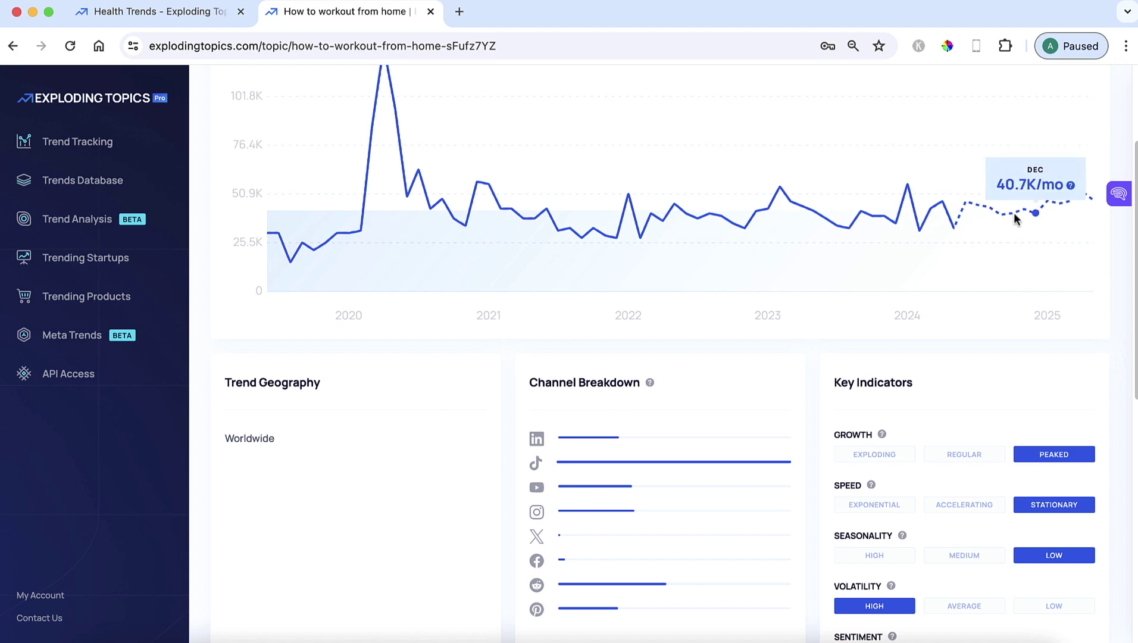
pyautogui.scroll(-10, 475, 347)
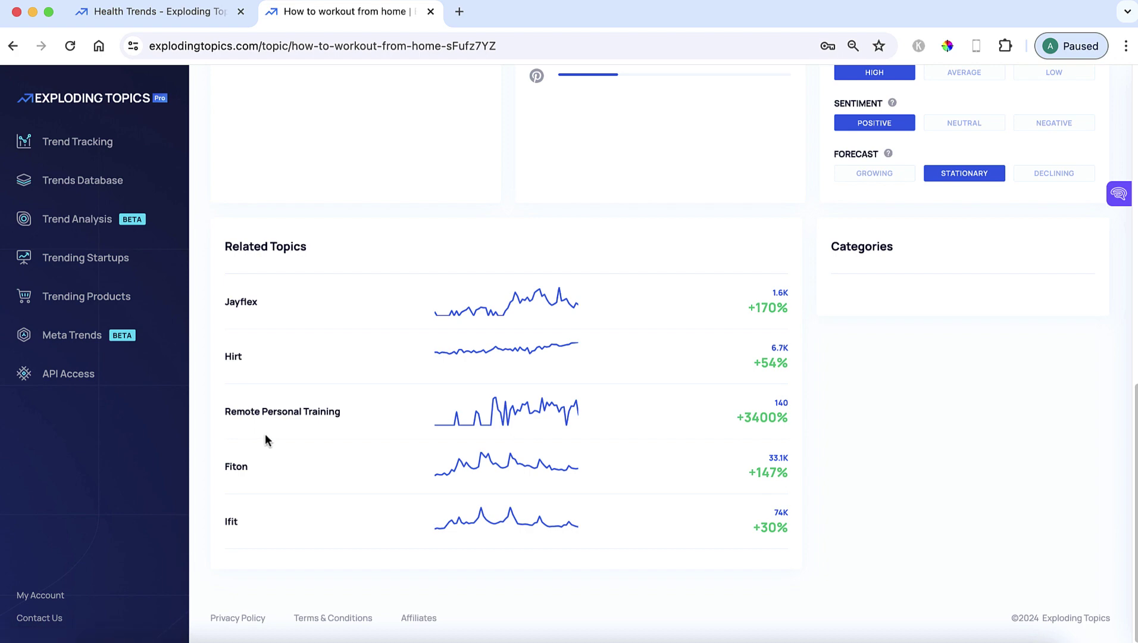
pyautogui.scroll(10, 265, 436)
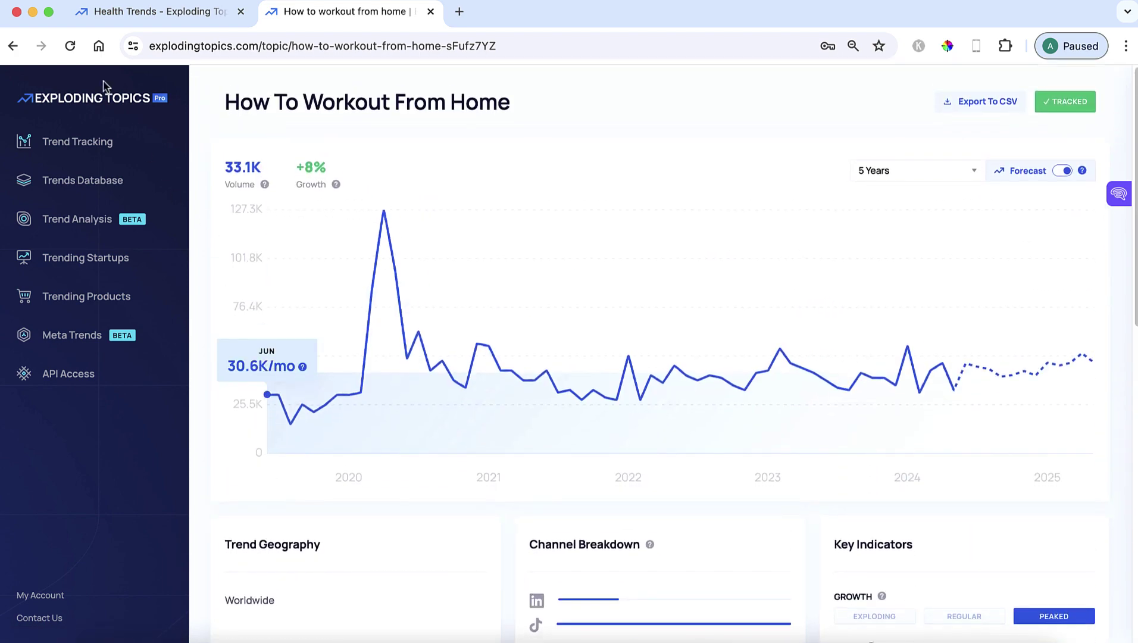
# Go back to Trend Tracking and review the remaining tracked topics in the Exercise project, through to Home Workout Calisthenics.
pyautogui.click(82, 143)
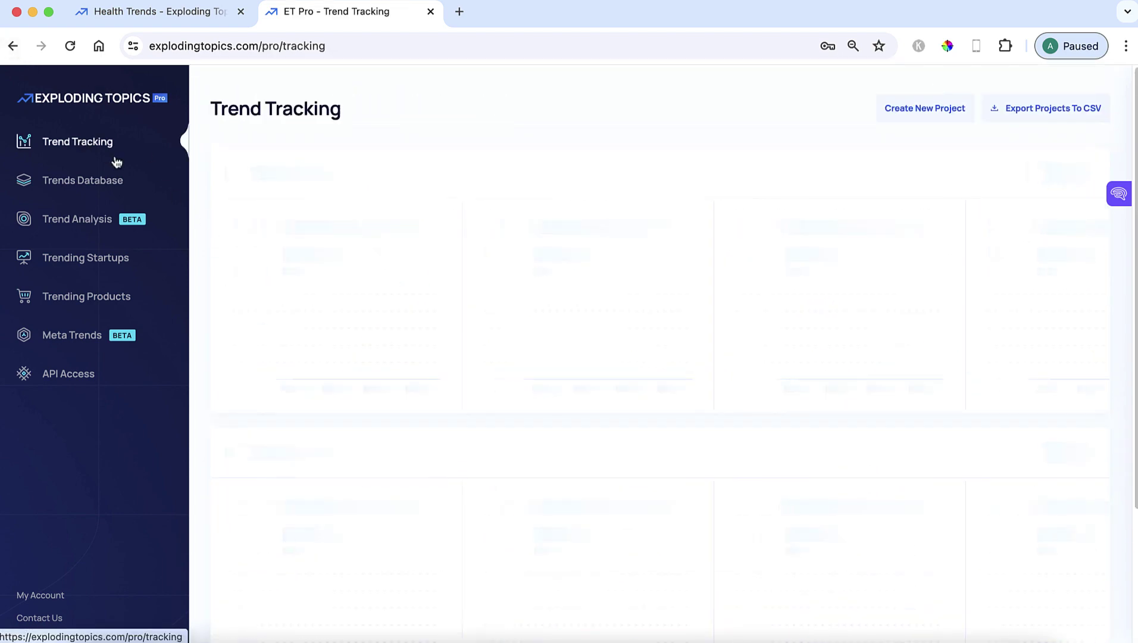
pyautogui.scroll(-5, 254, 333)
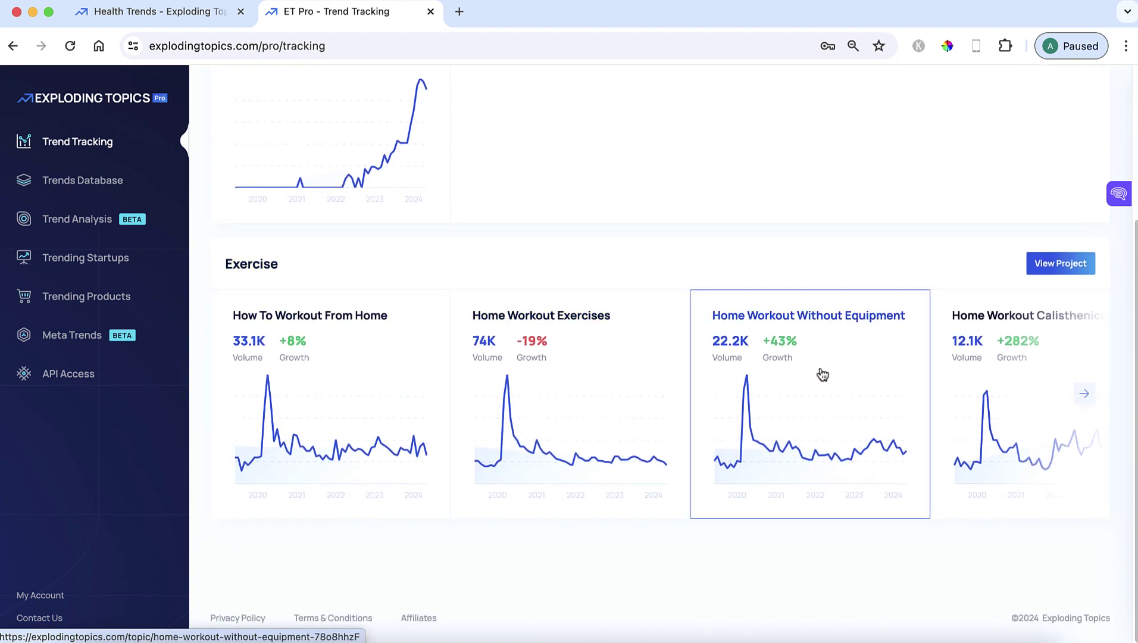
pyautogui.click(1084, 395)
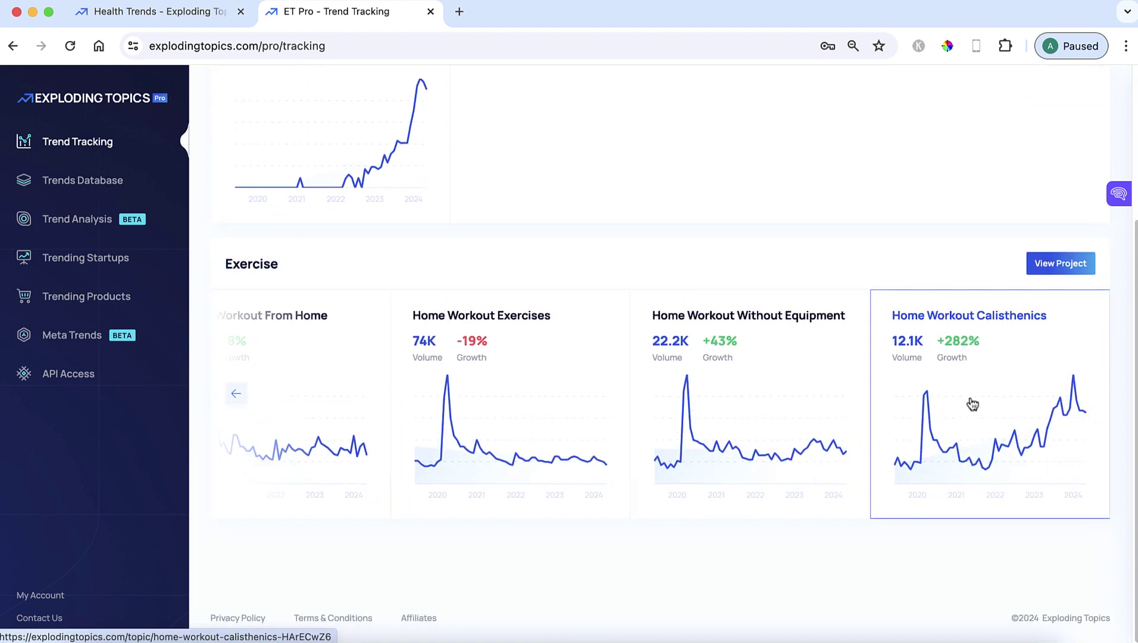
pyautogui.scroll(5, 640, 442)
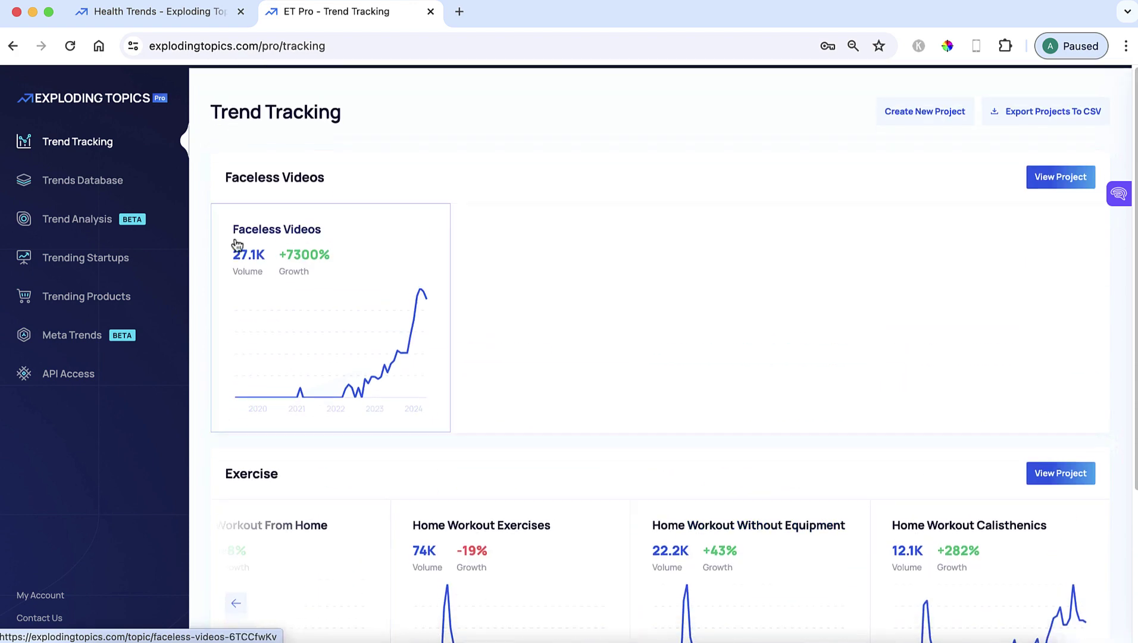
# Open the Hair Care topics under the Beauty category of the Trends Database.
pyautogui.click(100, 188)
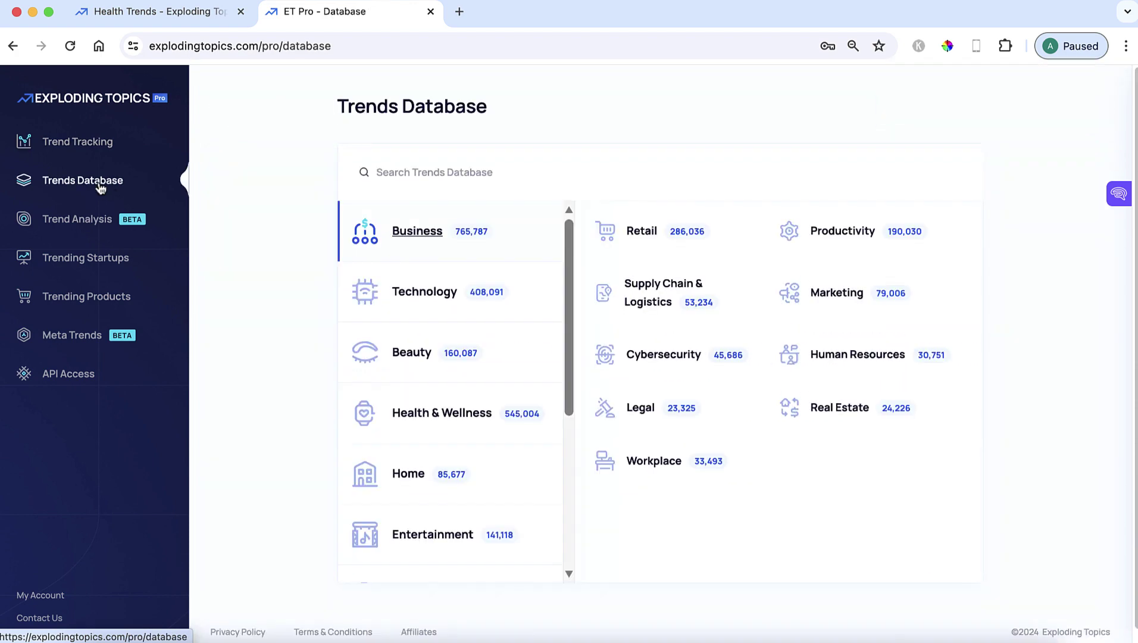
pyautogui.click(403, 305)
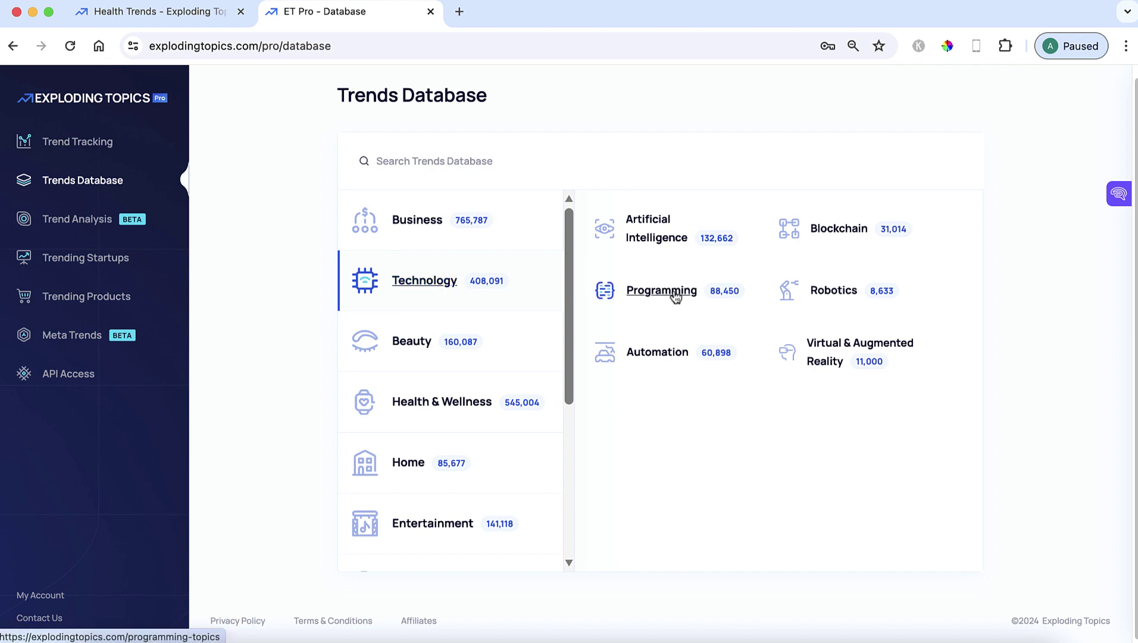
pyautogui.click(420, 344)
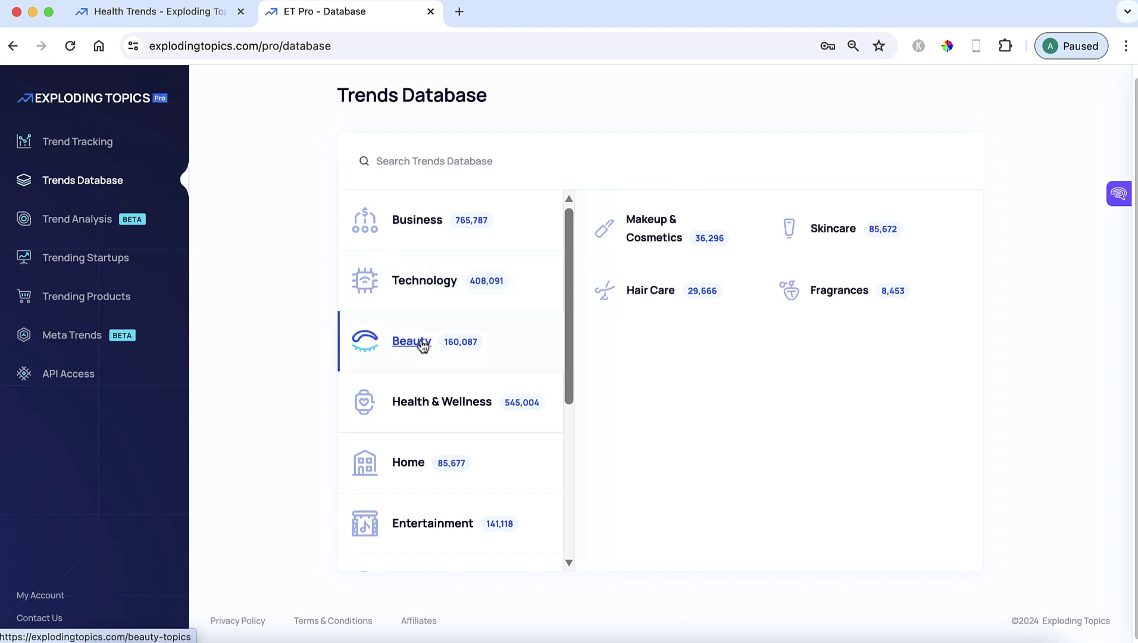
pyautogui.click(650, 290)
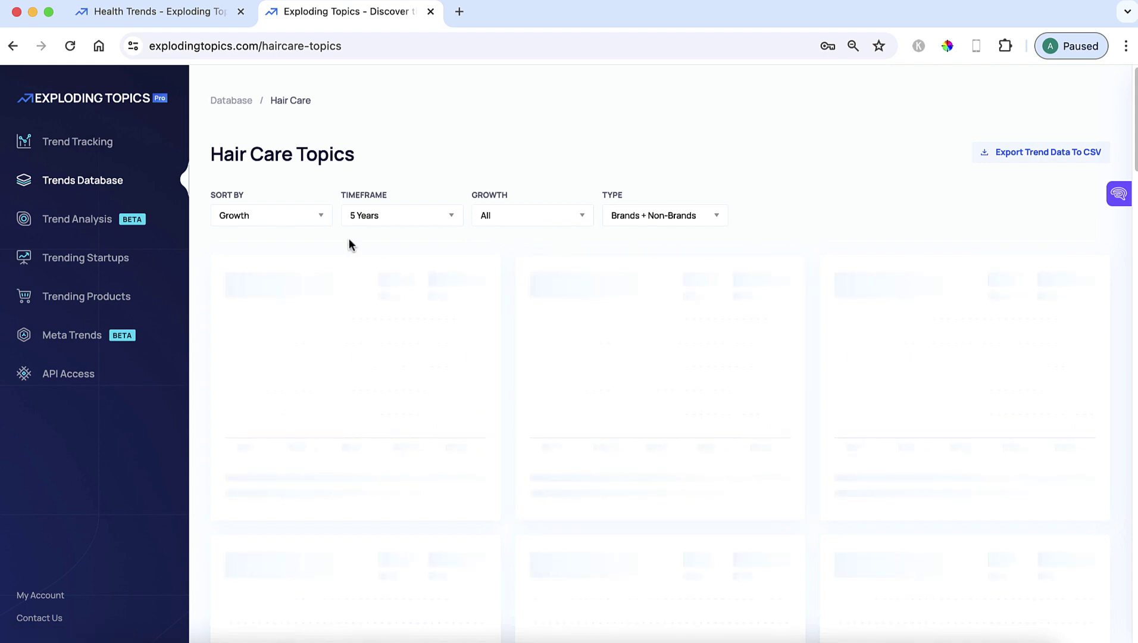
# Sort the Hair Care topics by Search Volume with a 6 Months timeframe and browse the resulting list.
pyautogui.click(325, 222)
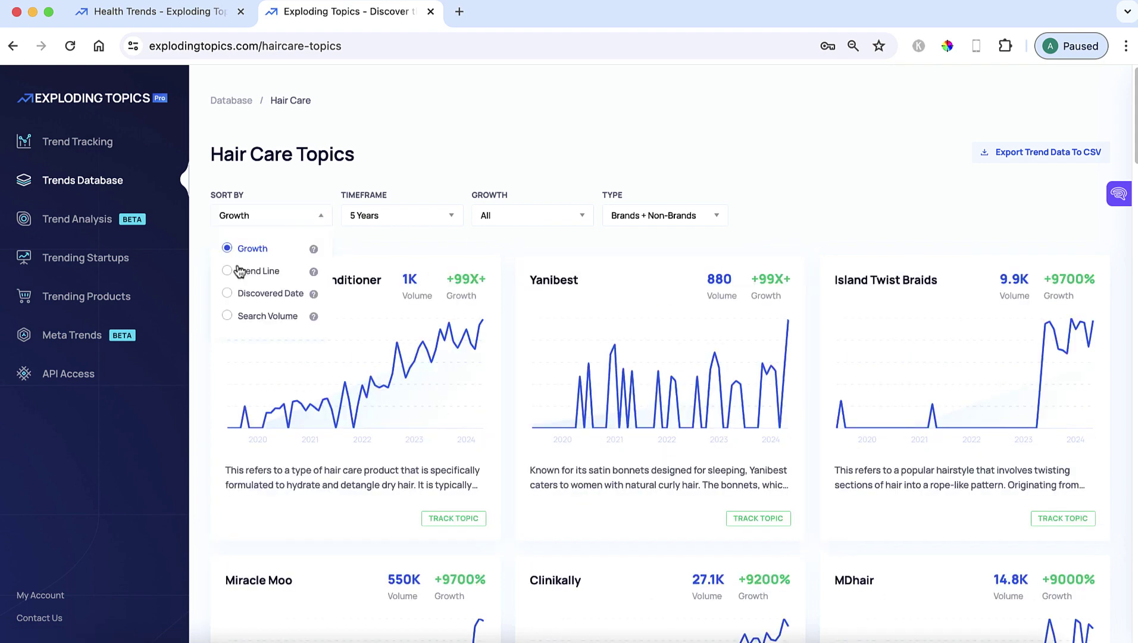
pyautogui.click(241, 315)
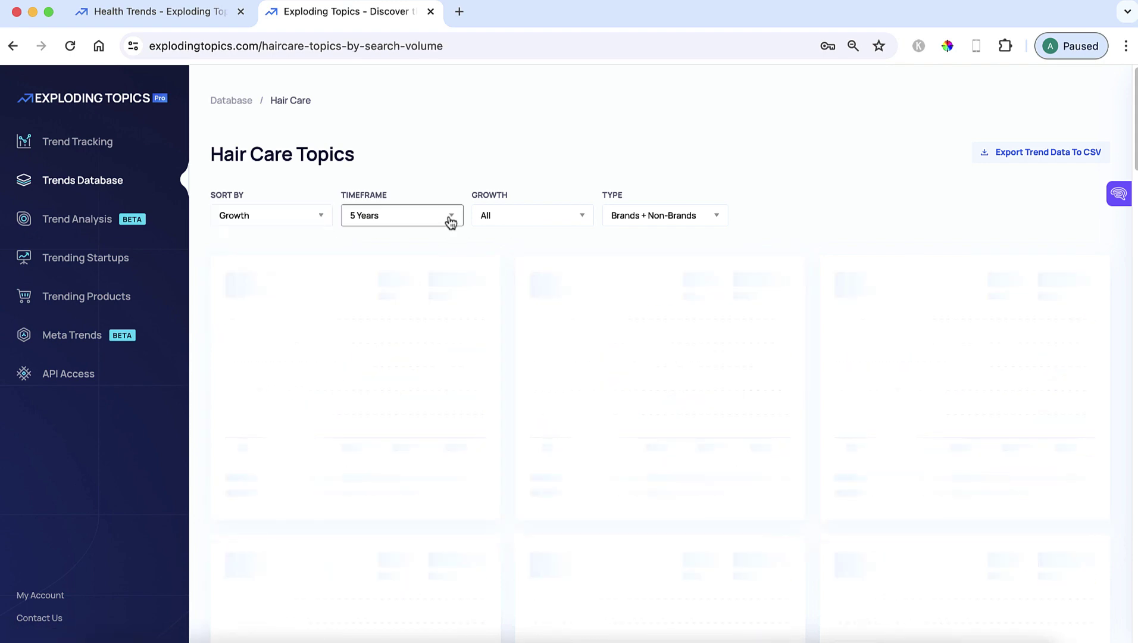
pyautogui.click(445, 219)
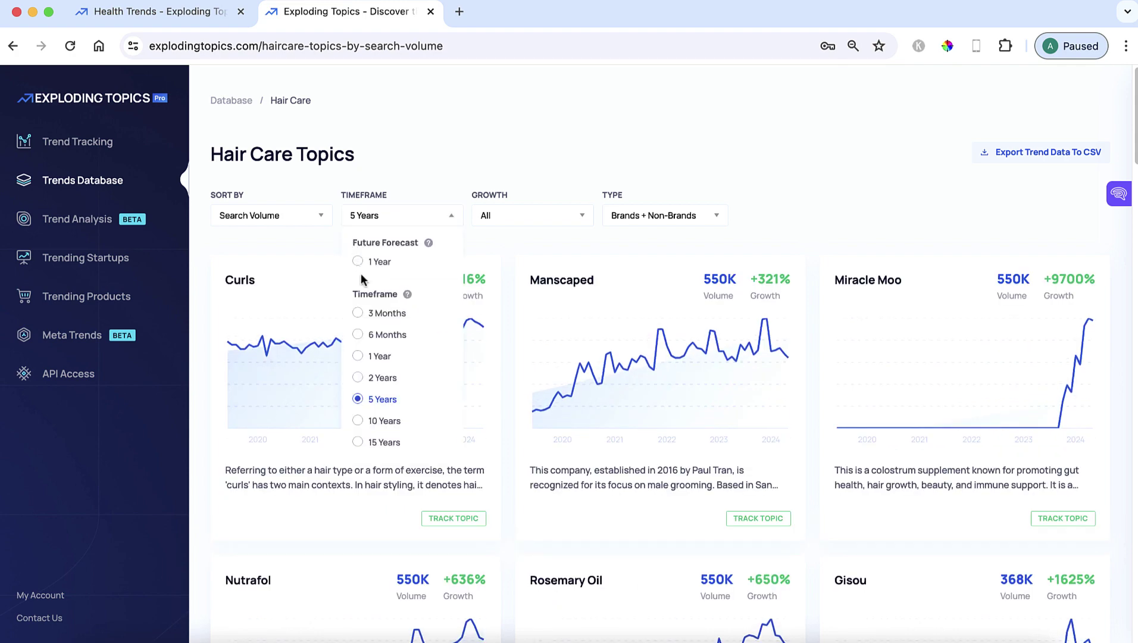
pyautogui.click(356, 334)
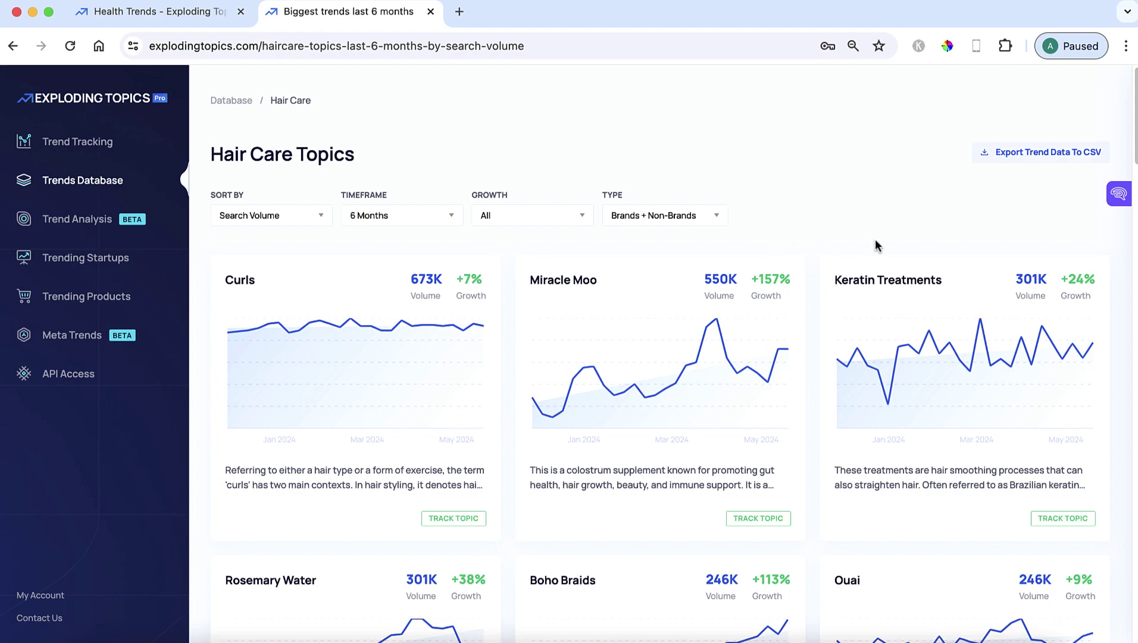
pyautogui.scroll(-20, 875, 241)
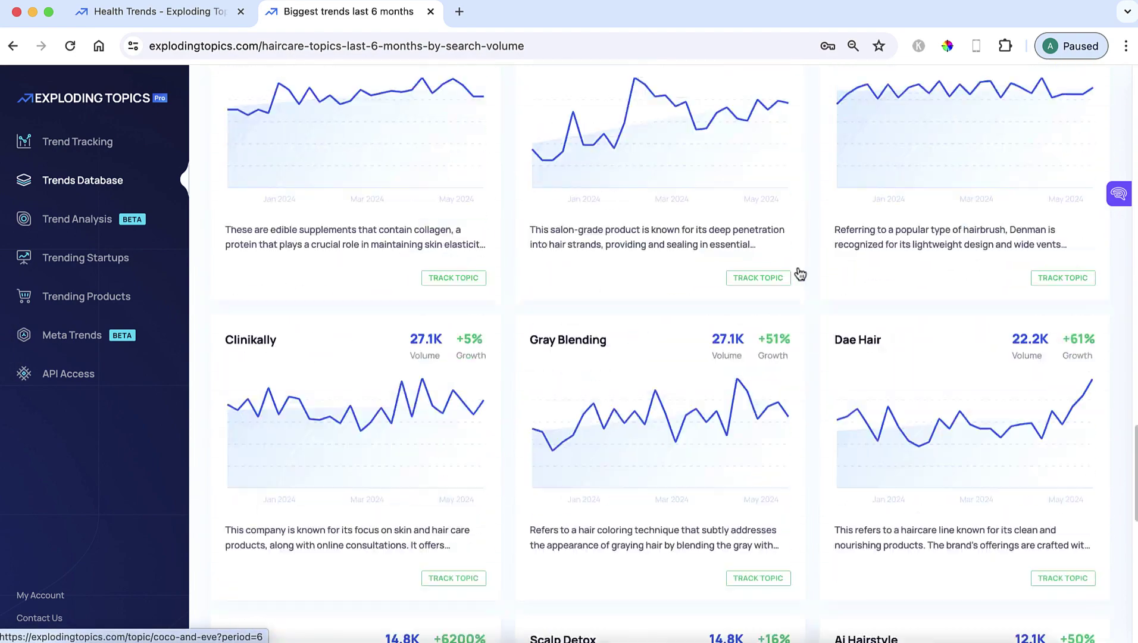
pyautogui.scroll(-10, 800, 274)
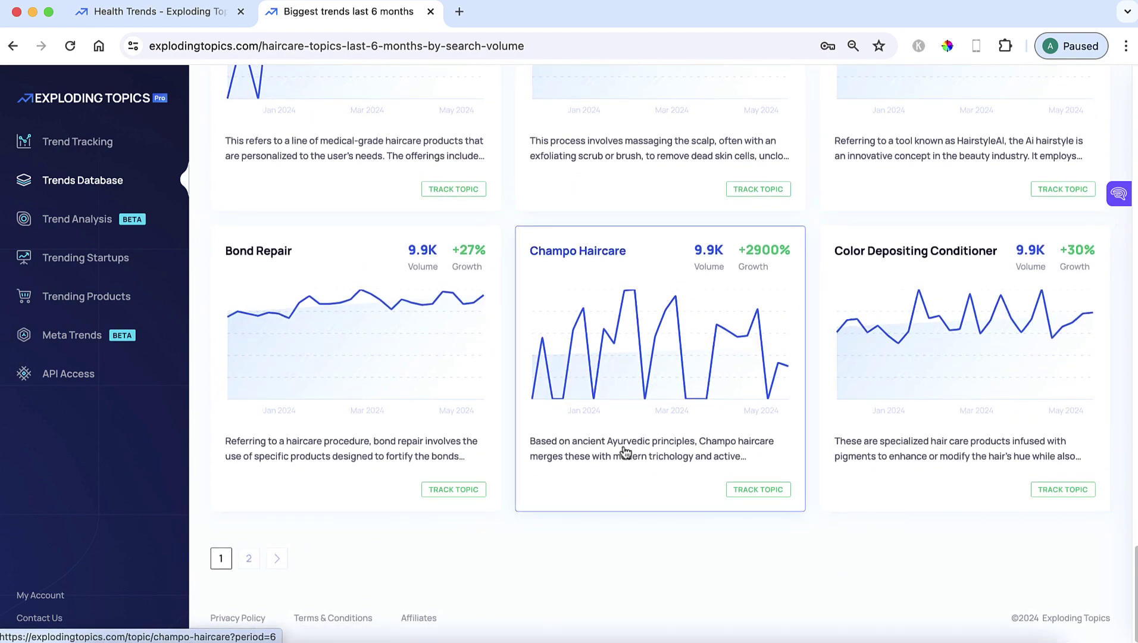
pyautogui.scroll(20, 625, 452)
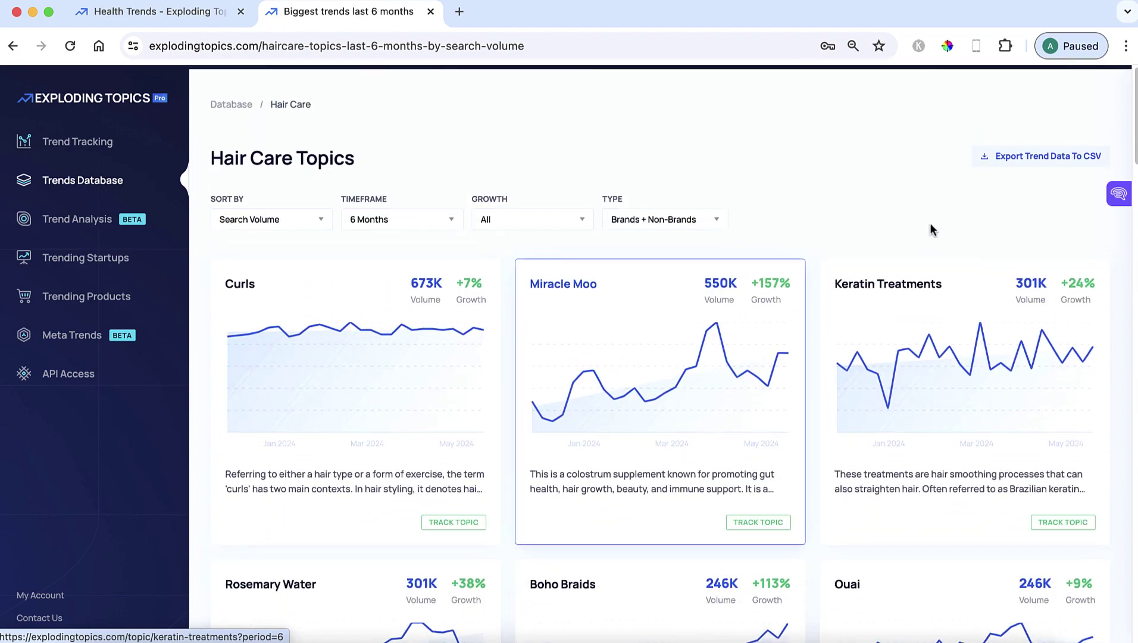
# Export the Hair Care trend data to CSV and save it on the Desktop as trends.
pyautogui.click(1036, 153)
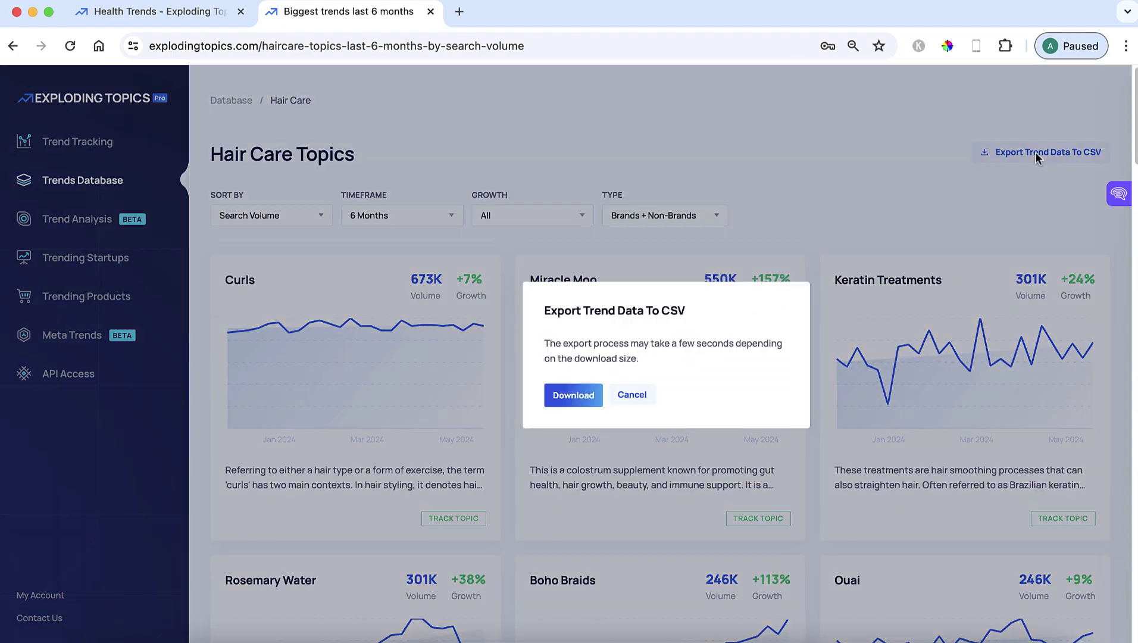
pyautogui.click(571, 396)
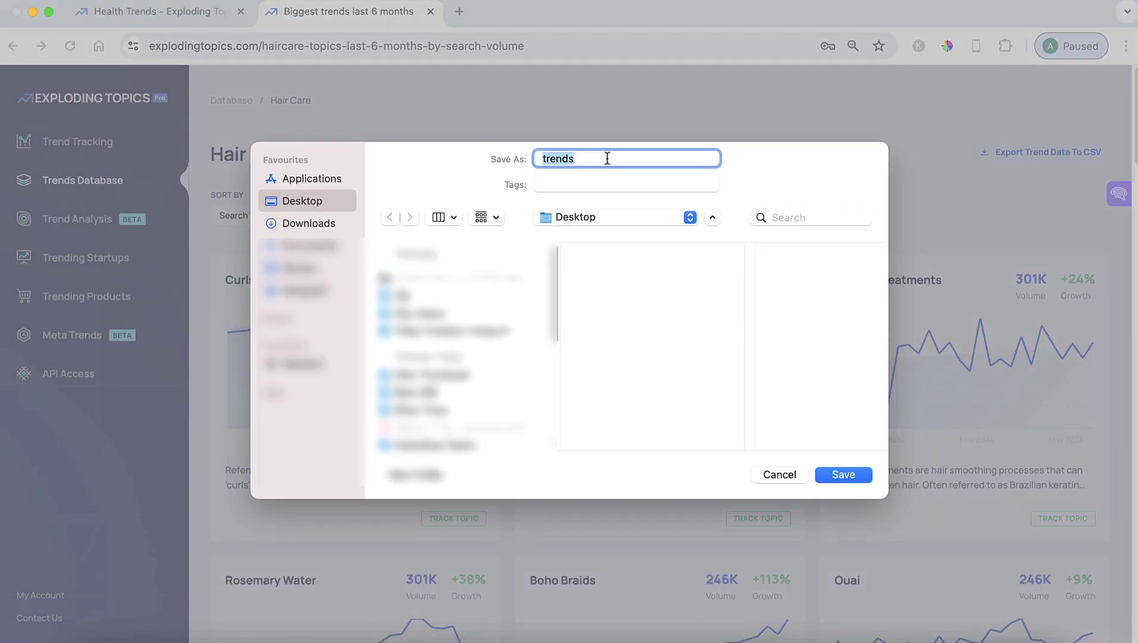
pyautogui.click(841, 474)
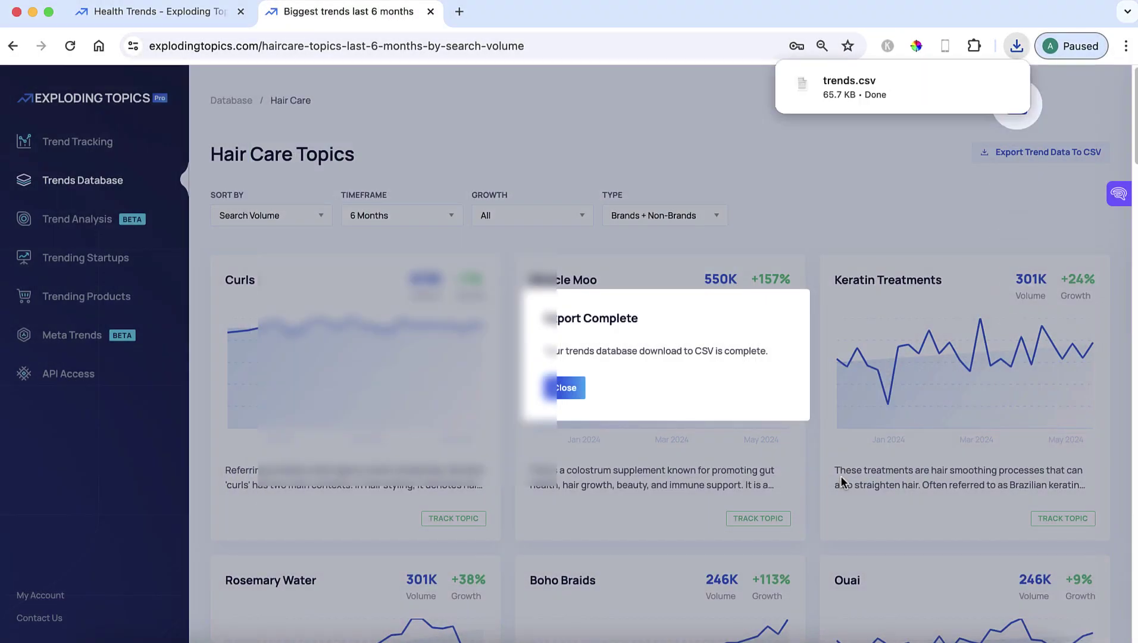
# Open the downloaded trends.csv in Excel and widen the Keyword column and the Description column, the latter to about 36.50.
pyautogui.click(1019, 49)
pyautogui.click(851, 113)
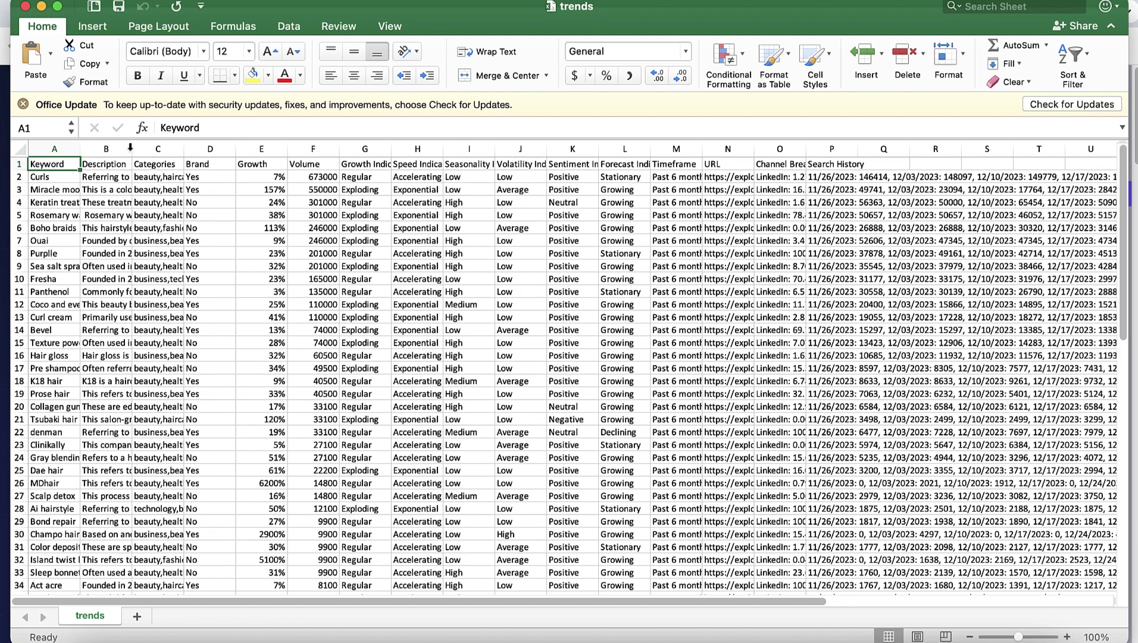
pyautogui.moveTo(80, 148); pyautogui.dragTo(298, 155)
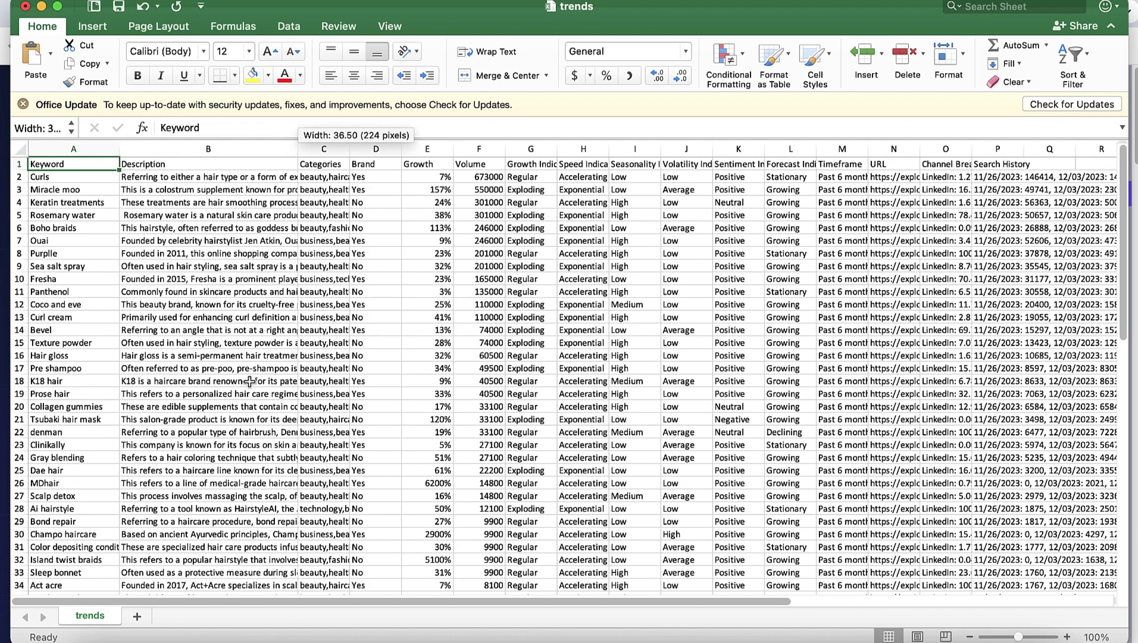
# Sort the sheet by the Growth column from largest to smallest, expanding the selection to the surrounding data.
pyautogui.click(429, 149)
pyautogui.click(1071, 54)
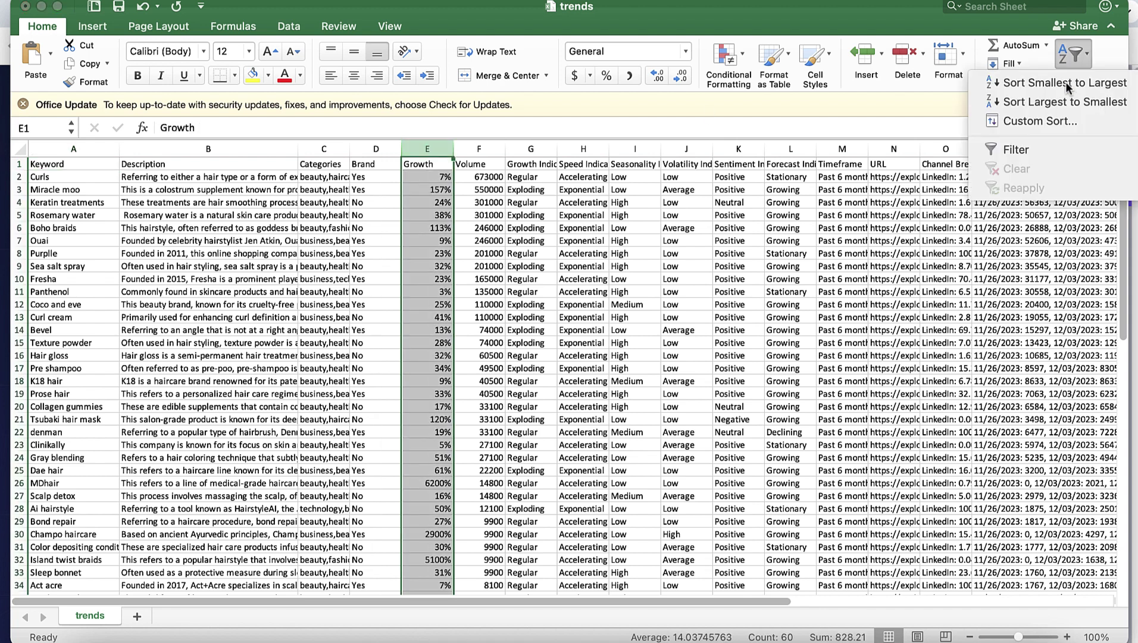
pyautogui.click(1051, 102)
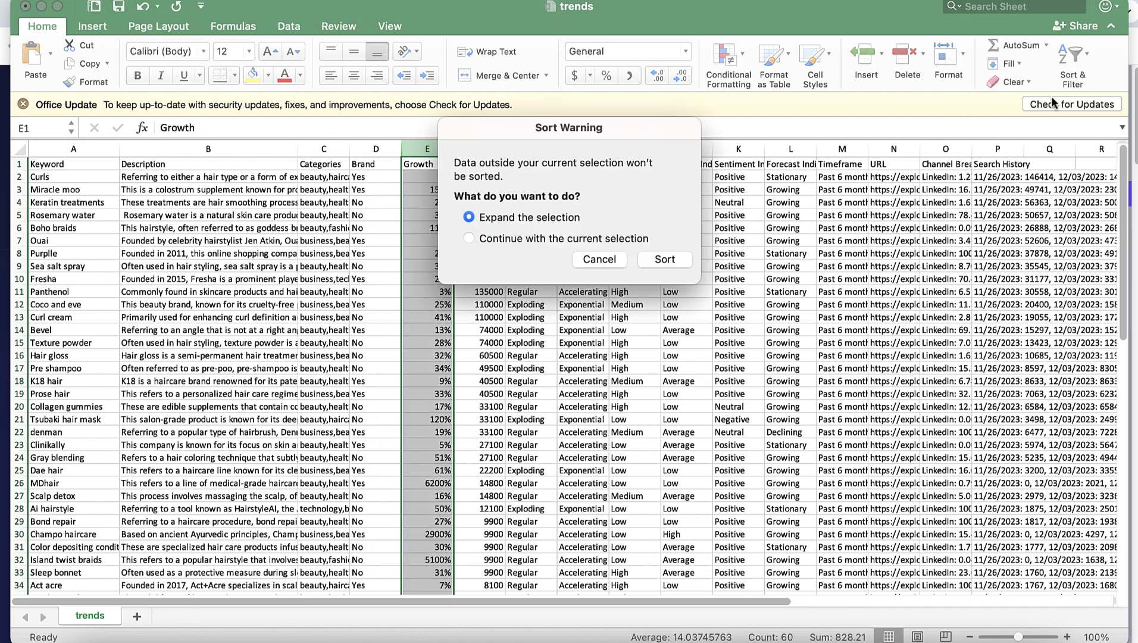
pyautogui.click(664, 259)
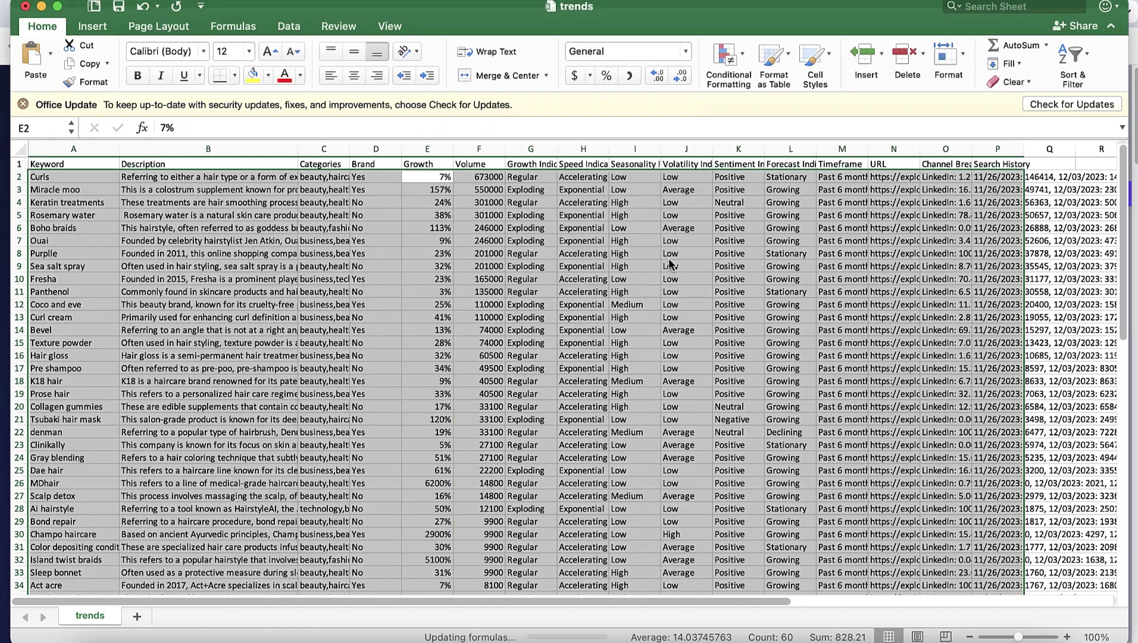